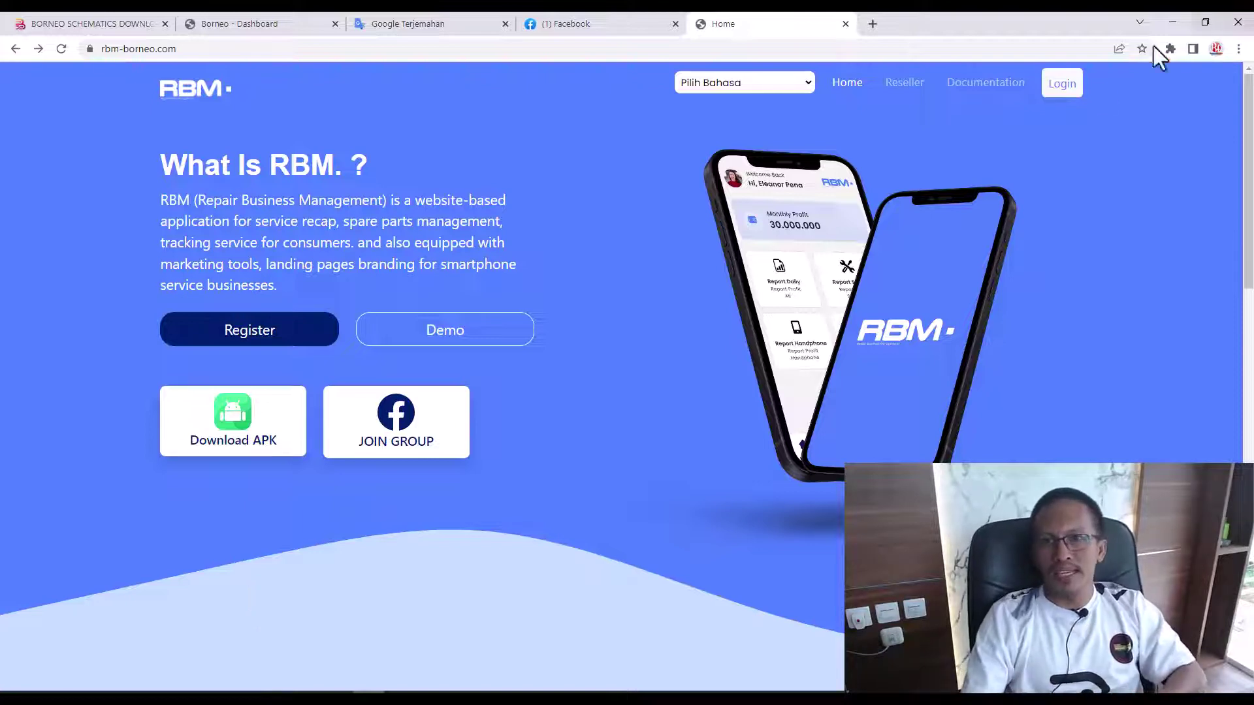
- Open the account login page and review the selectable roles and saved logins, keeping the Owner role
left_click(1051, 88)
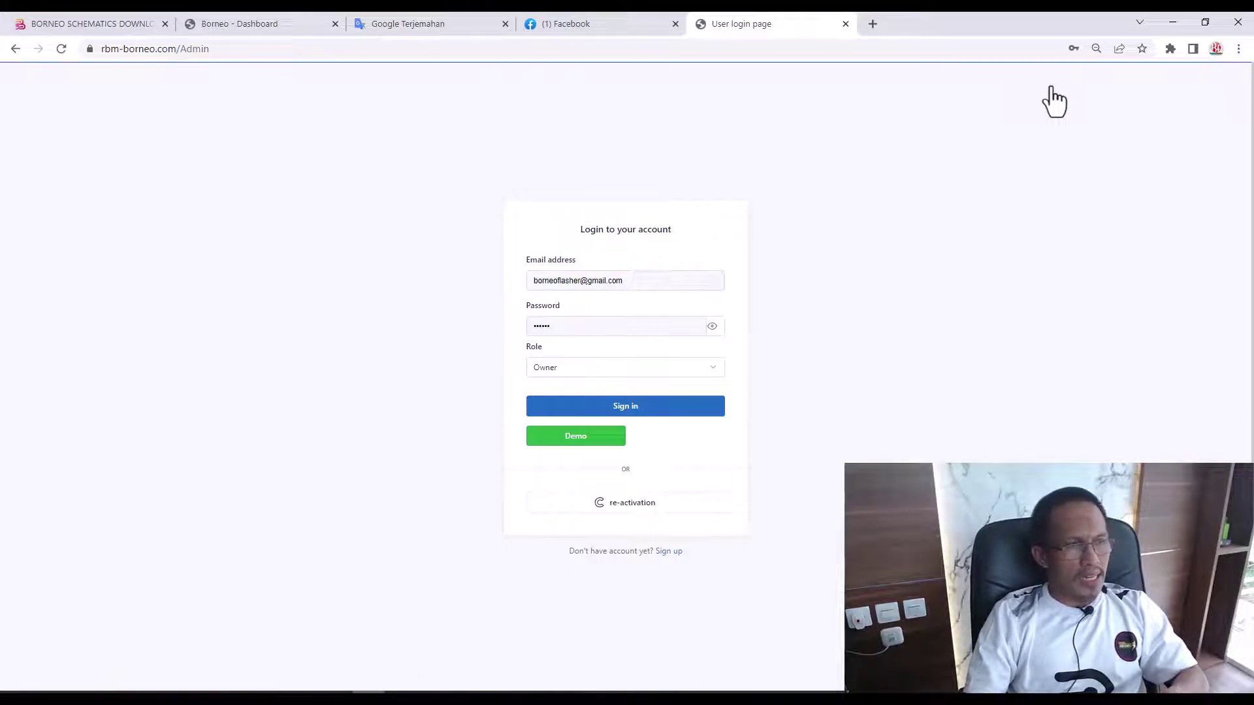
left_click(707, 366)
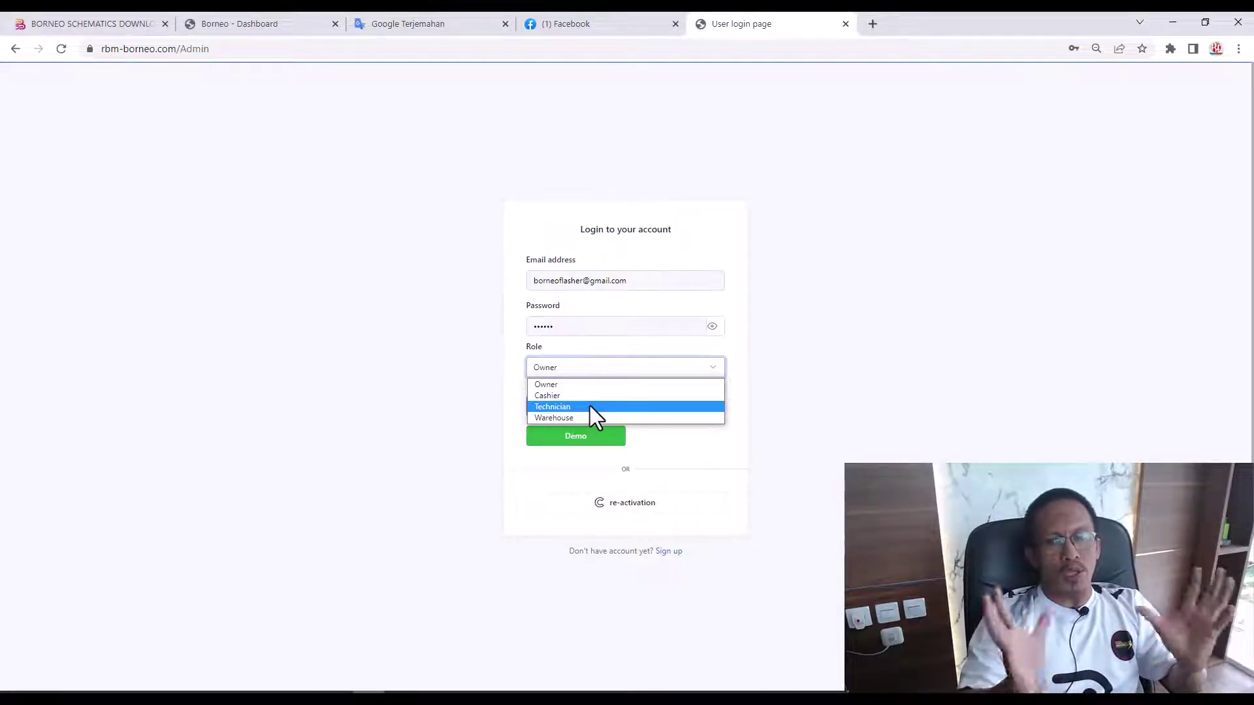
left_click(875, 267)
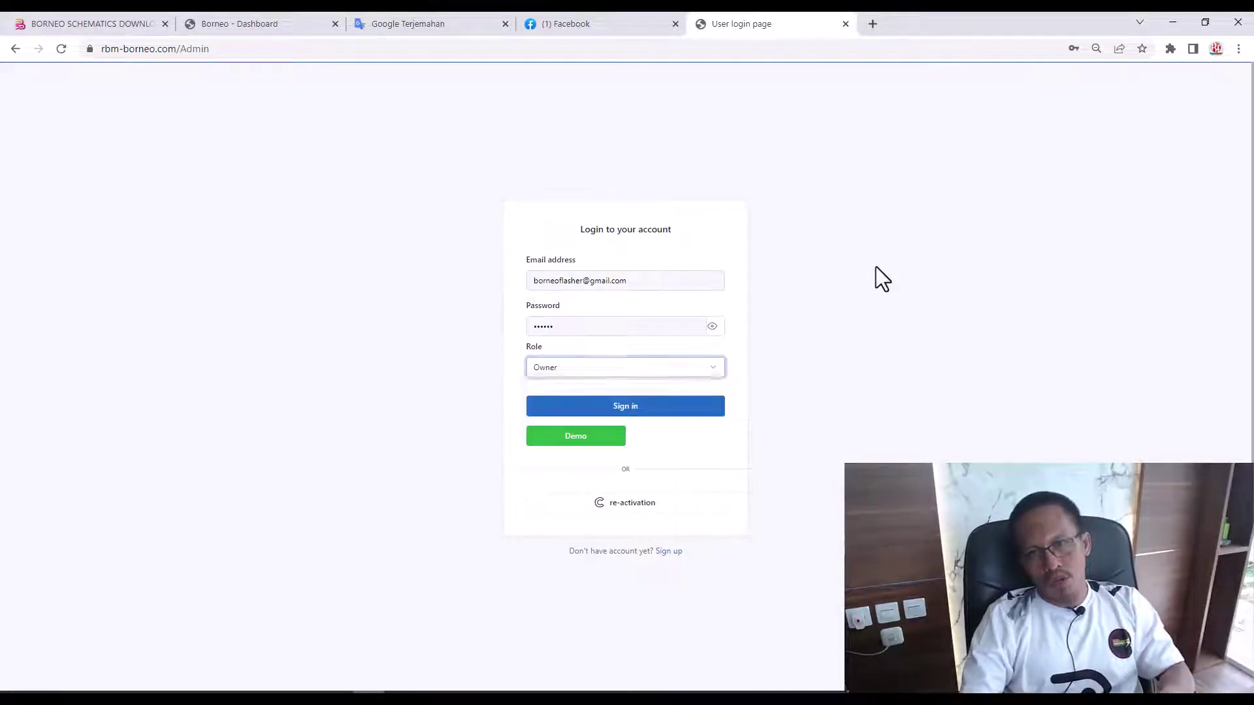
left_click(647, 280)
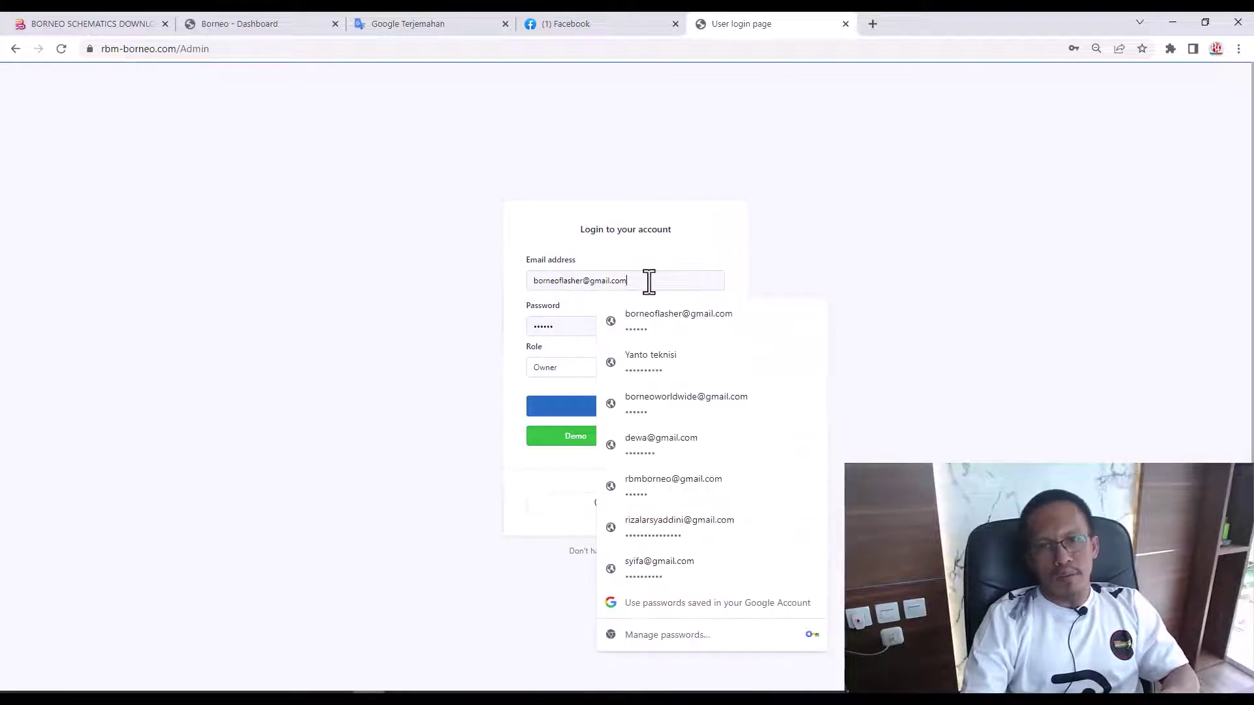
left_click(994, 245)
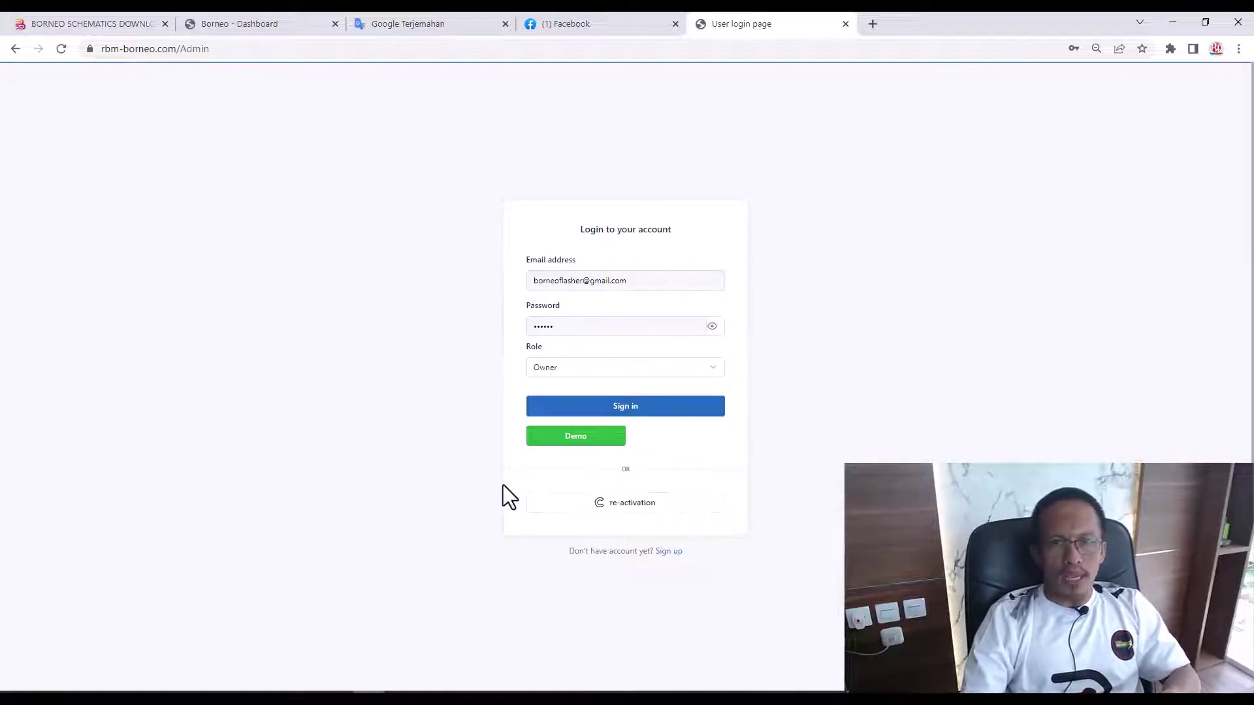
- View the demo account's shop dashboard and return to the login page
left_click(581, 441)
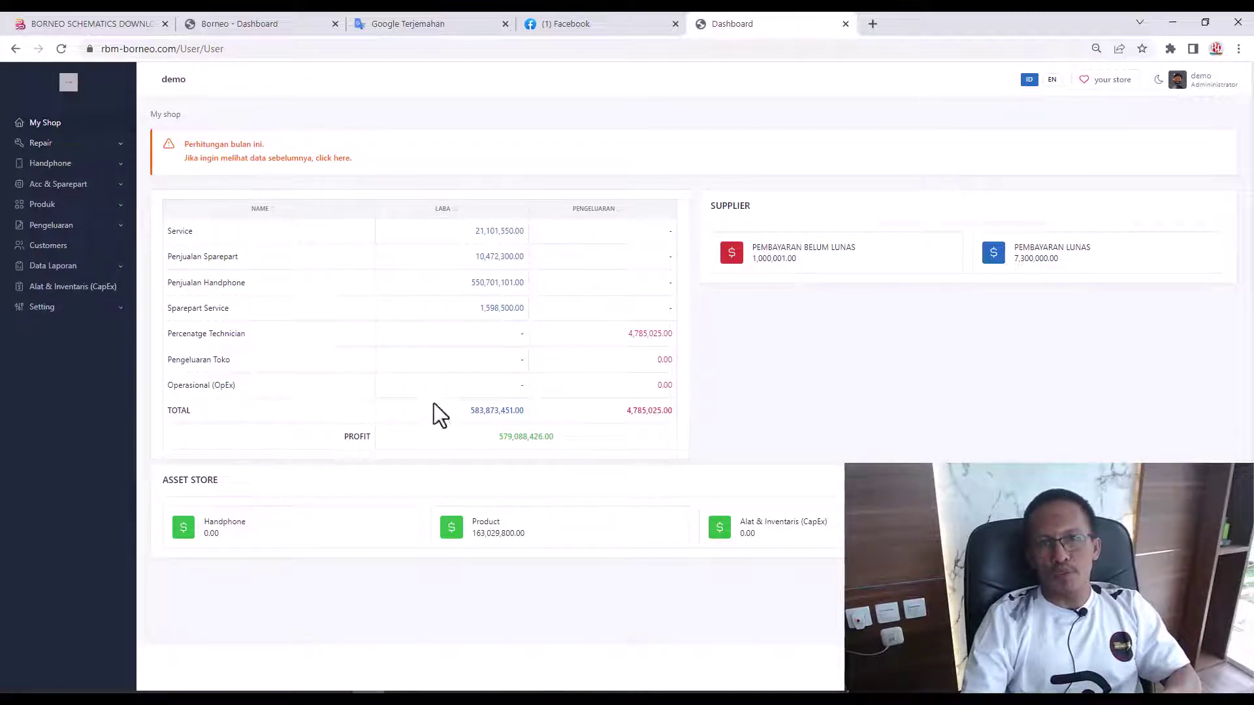
left_click(14, 48)
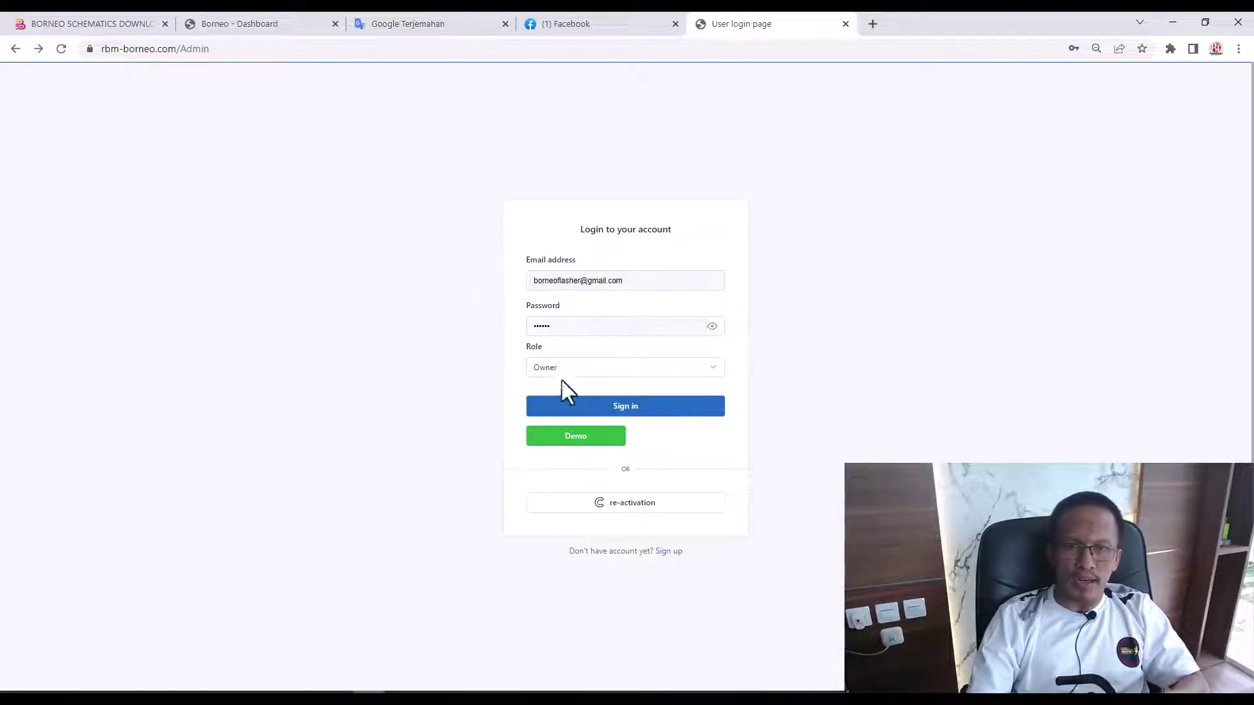
- Sign in as Owner with the prefilled credentials and examine the profit and expense rows from Service to Operasional (OpEx)
left_click(645, 411)
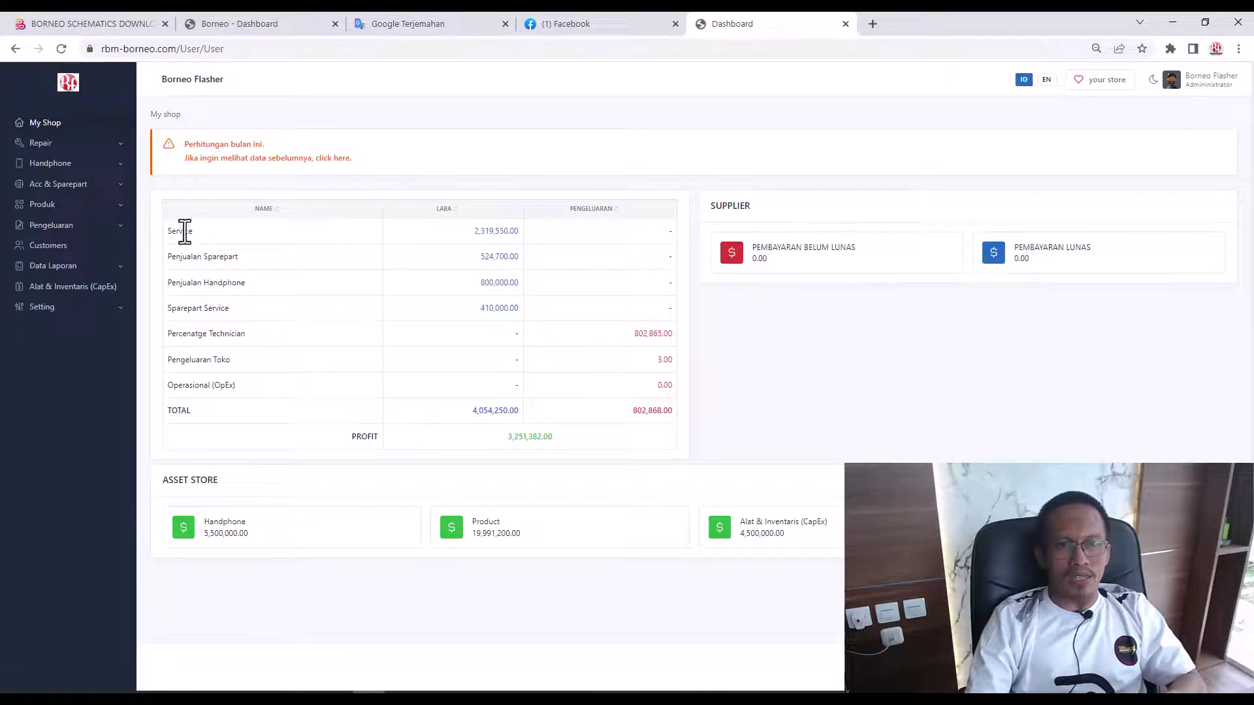
left_click_drag(182, 232, 303, 230)
double_click(487, 230)
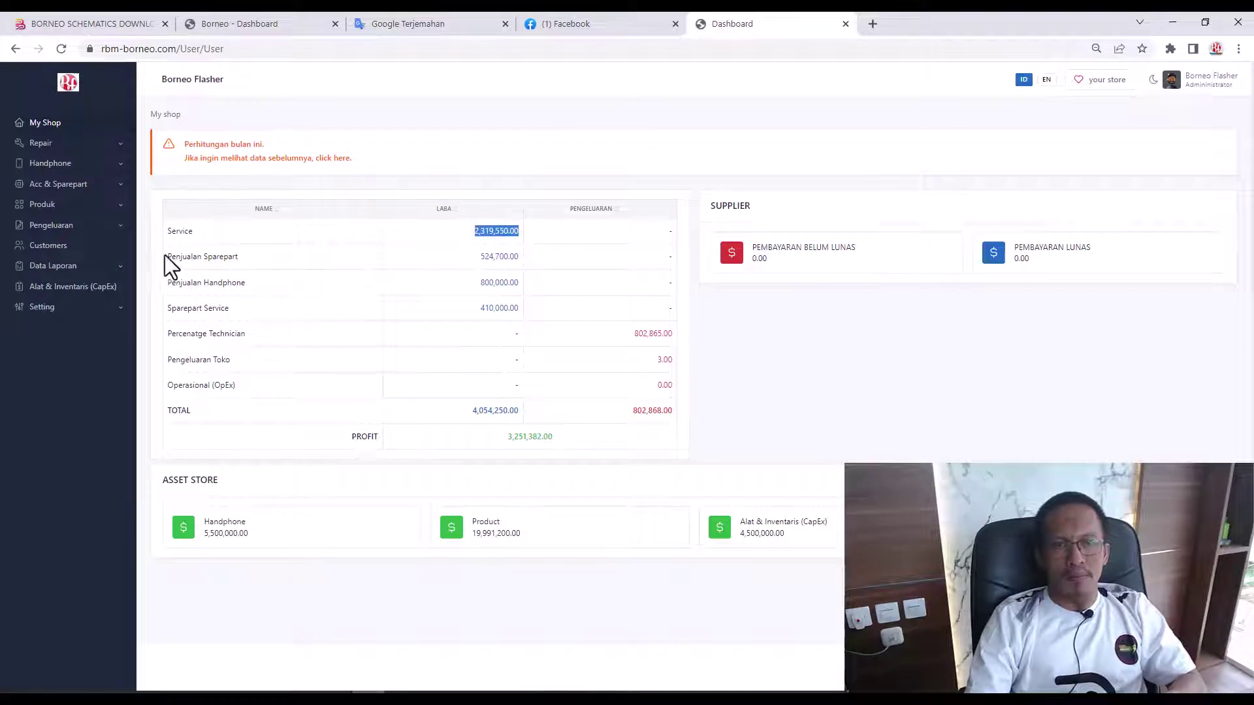
left_click_drag(165, 255, 248, 260)
left_click(469, 260)
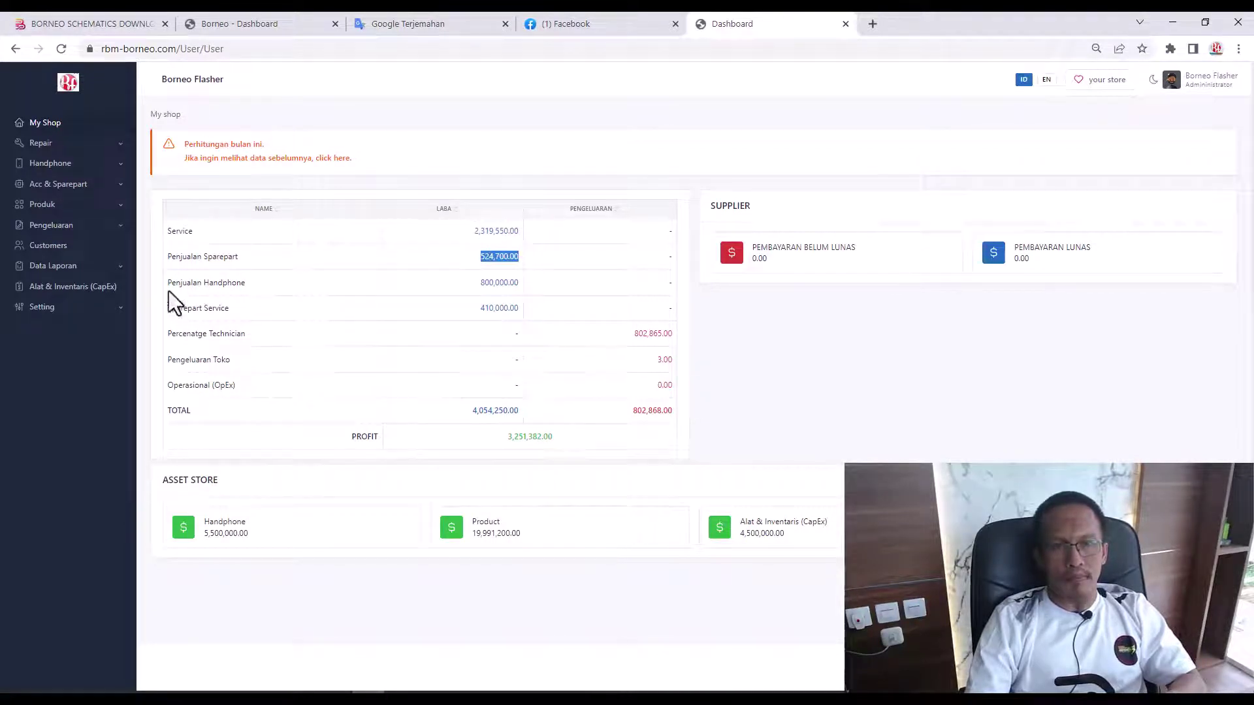
left_click_drag(174, 288, 259, 284)
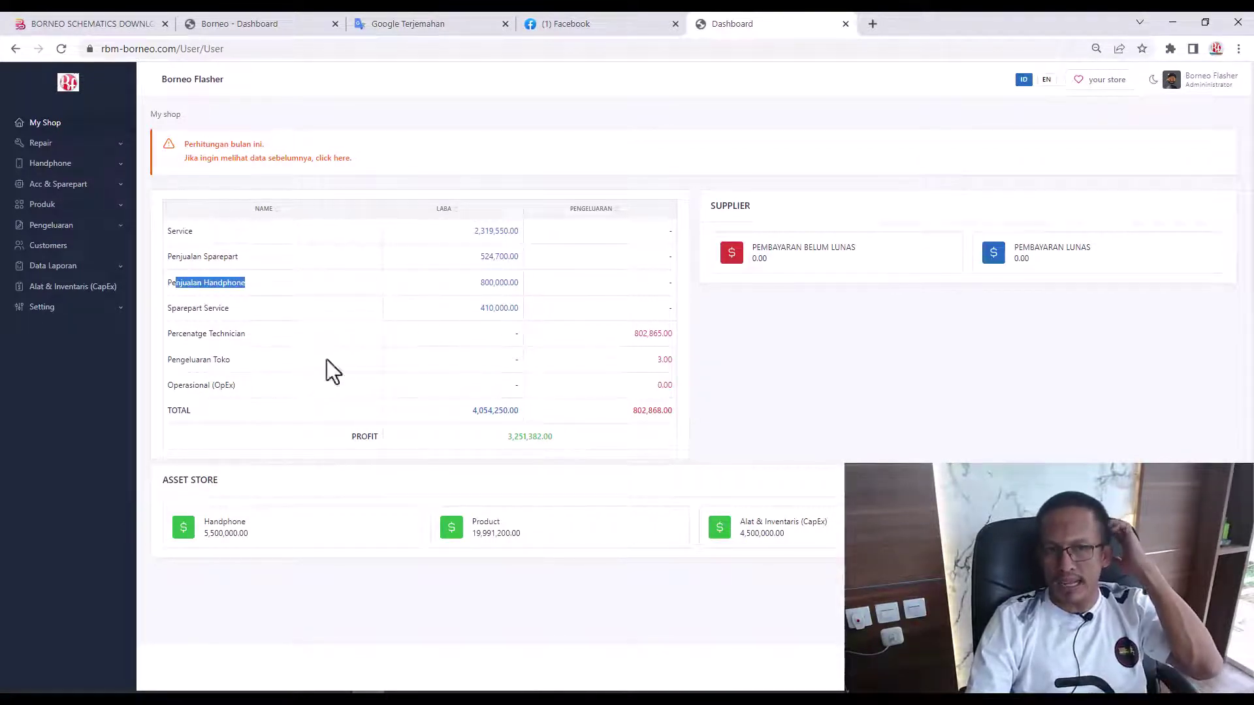
left_click(469, 358)
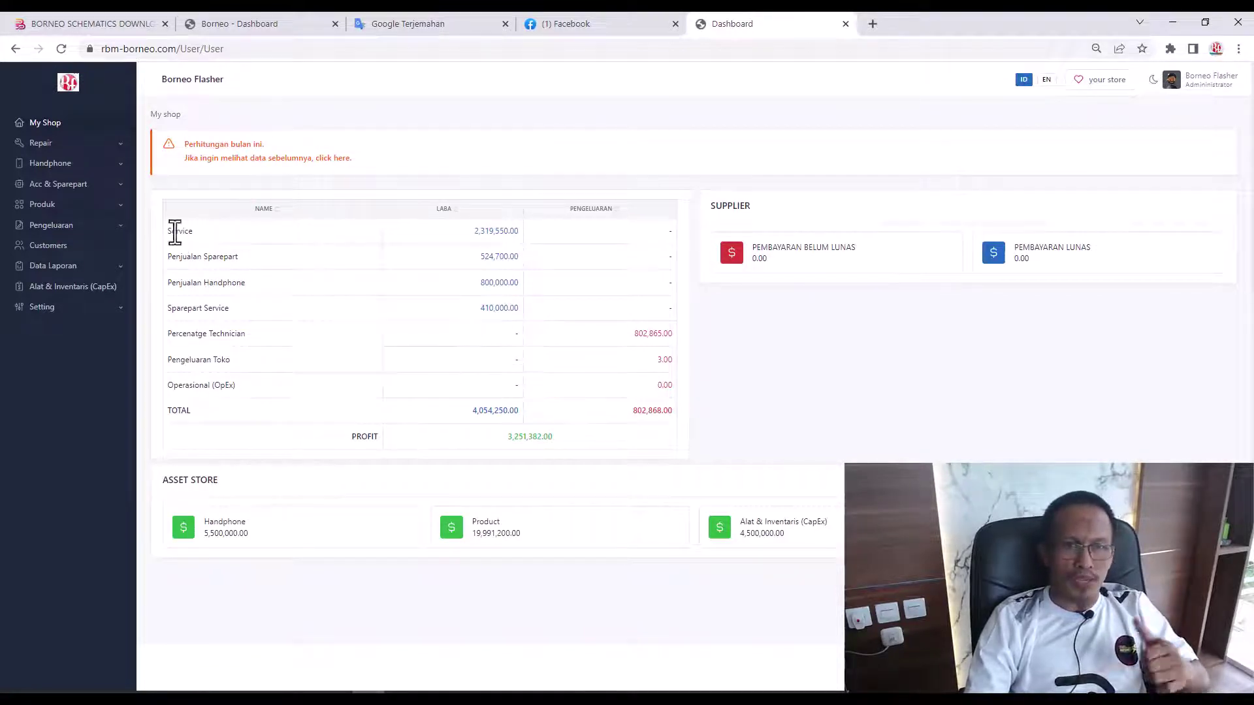
left_click_drag(169, 231, 293, 263)
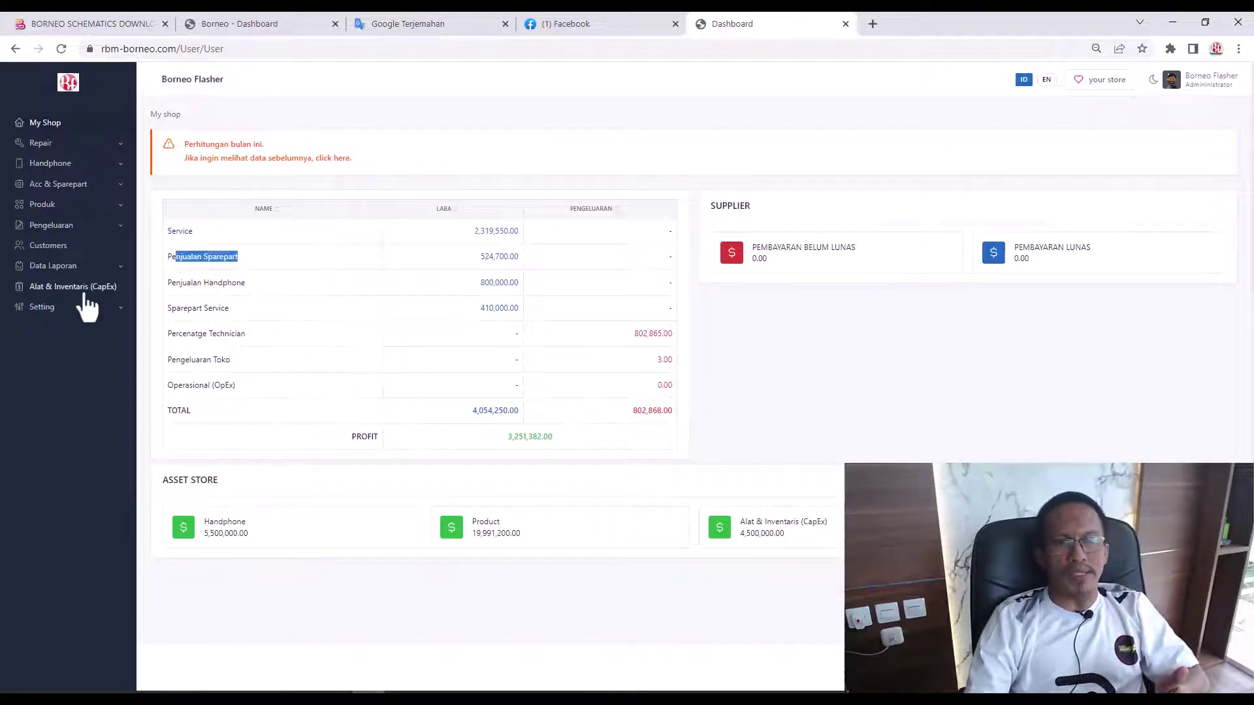
left_click_drag(175, 283, 303, 287)
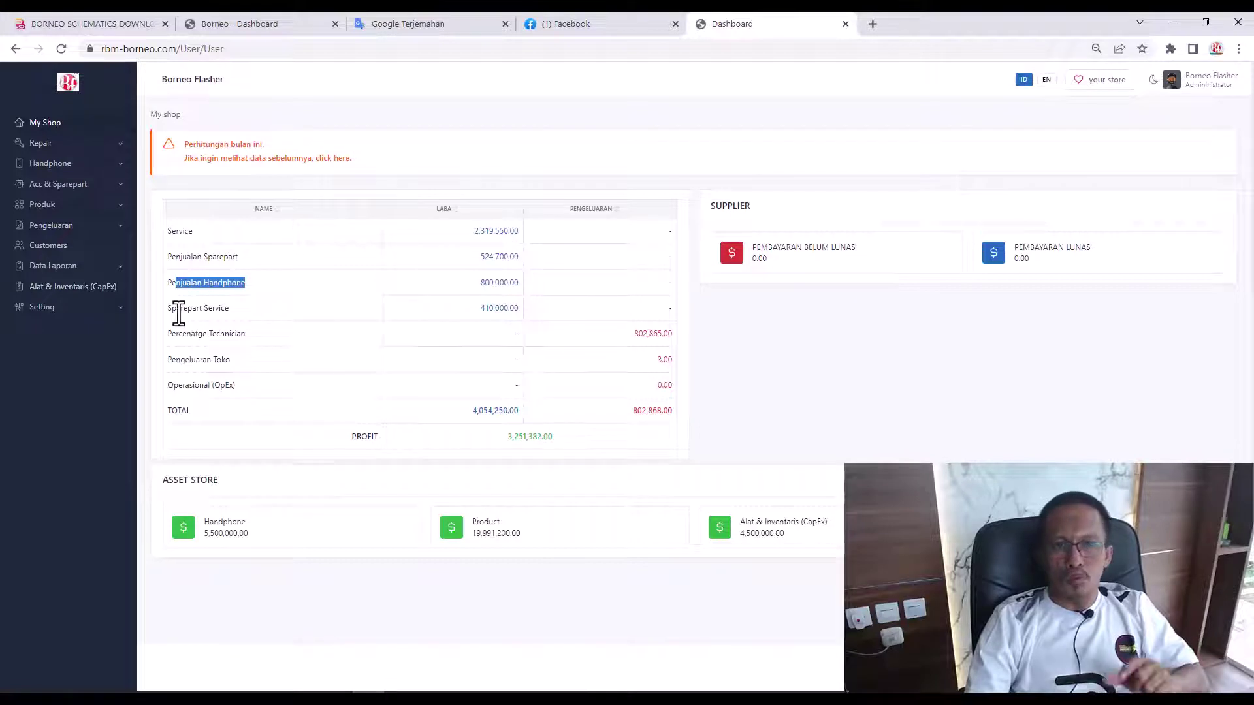
left_click_drag(175, 308, 257, 307)
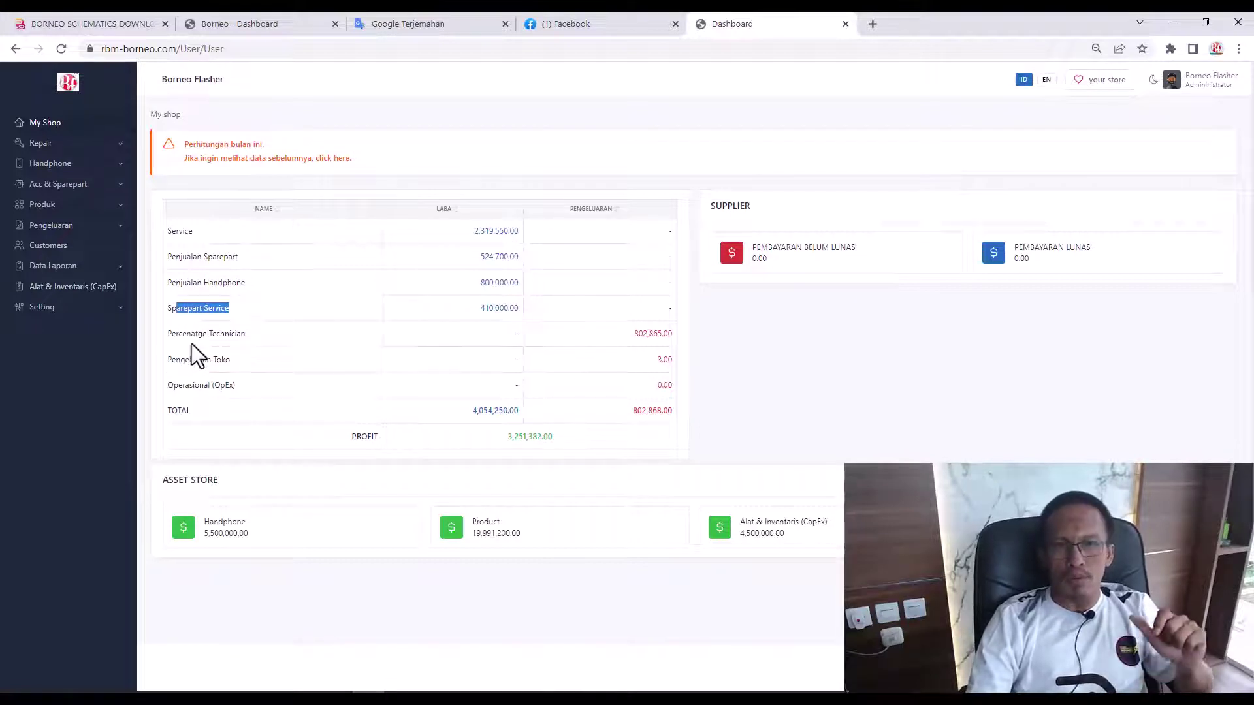
left_click_drag(183, 334, 244, 389)
left_click(185, 386)
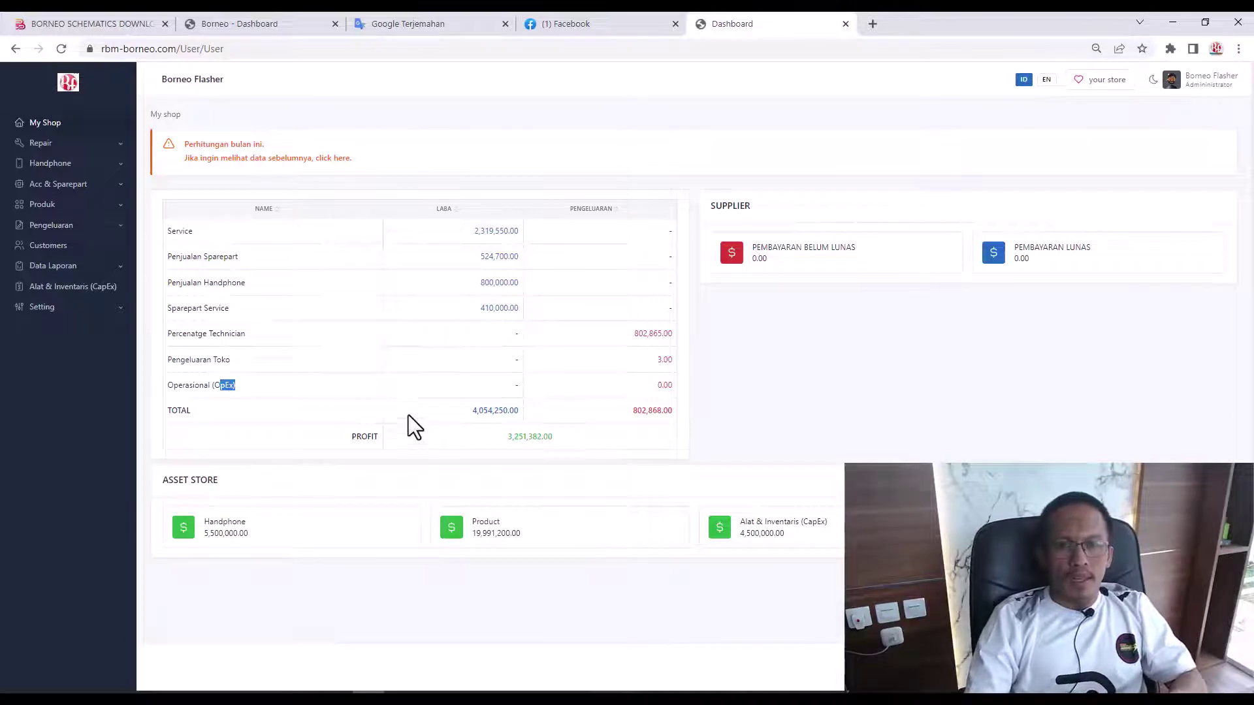
- Examine the Asset Store amounts for Handphone, Product and Alat & Inventaris (CapEx)
left_click_drag(173, 480, 233, 480)
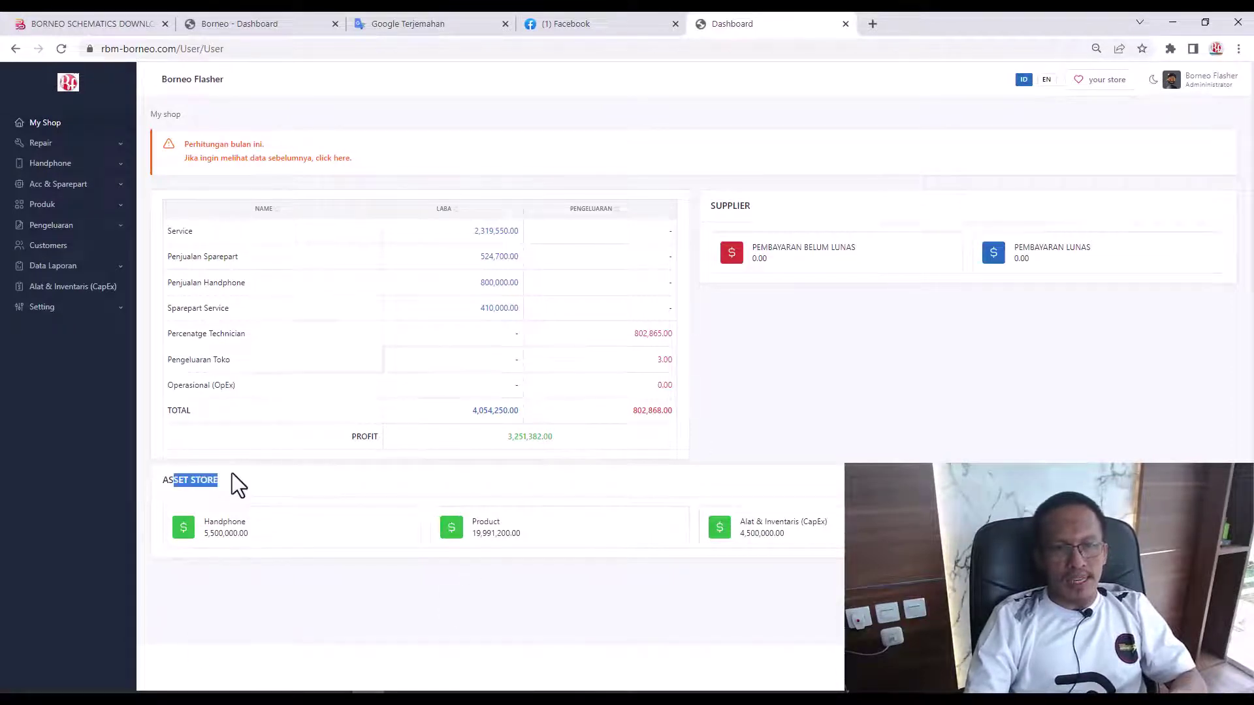
double_click(209, 532)
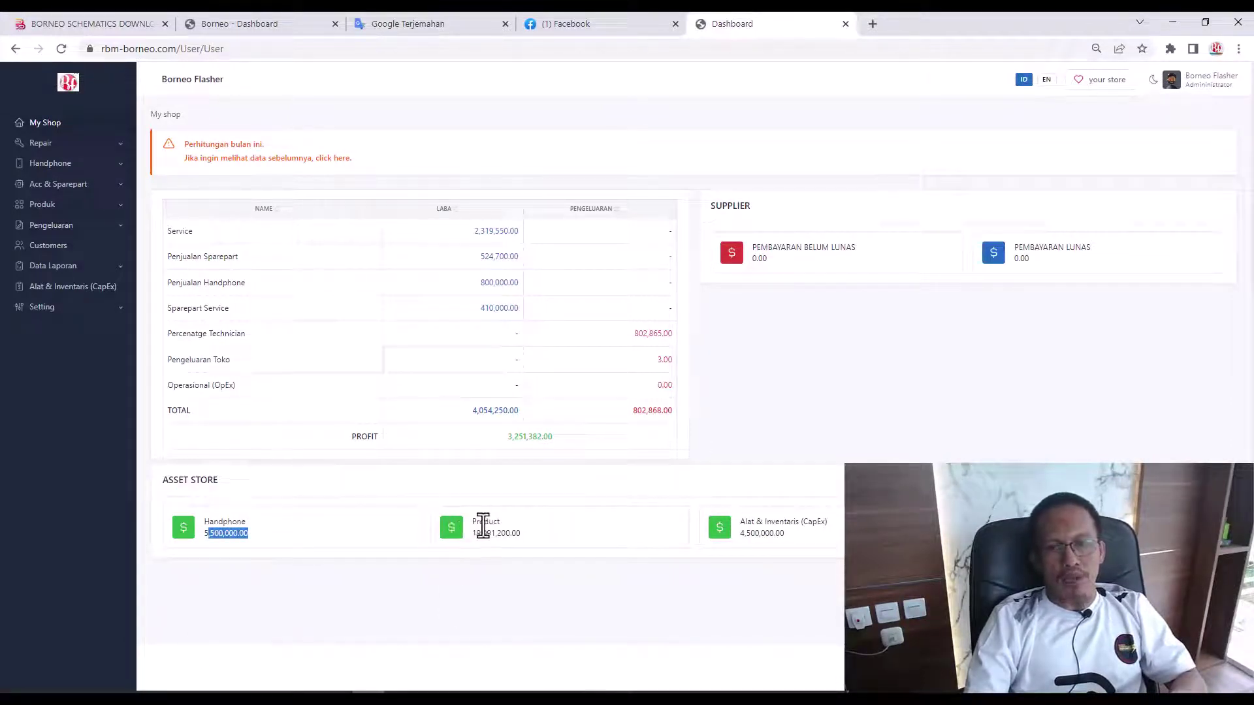
left_click_drag(480, 522, 530, 552)
left_click(562, 532)
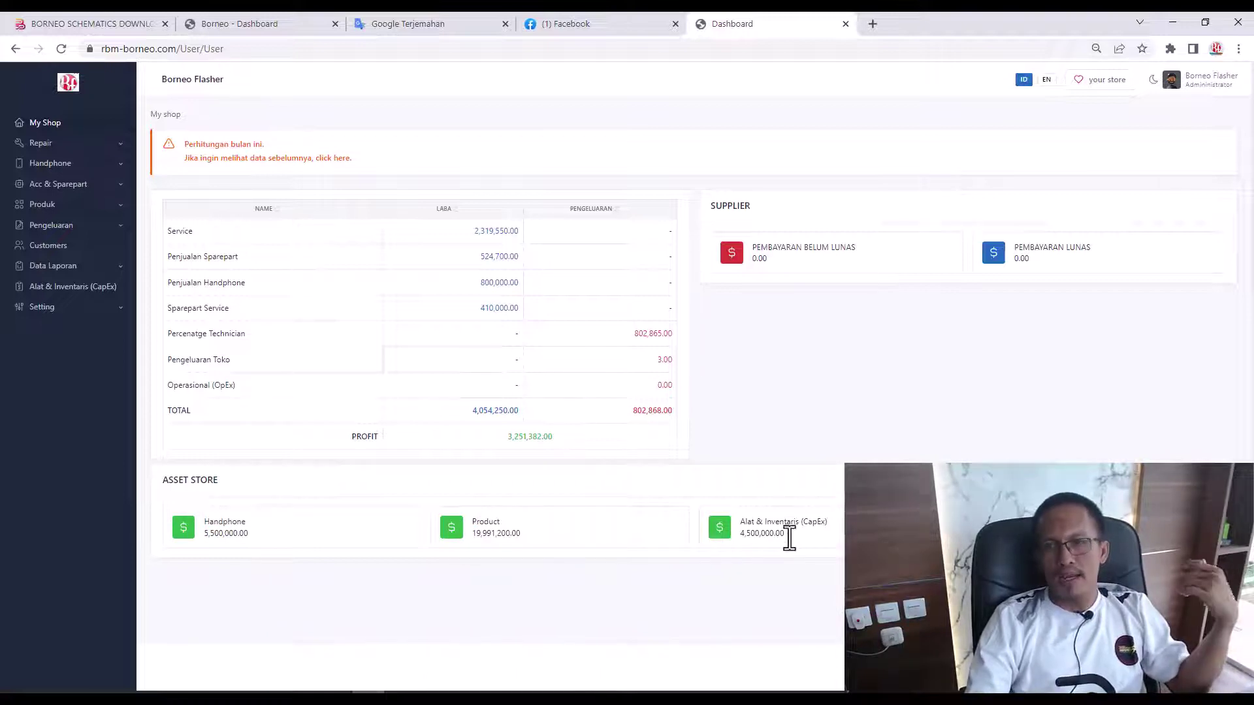
left_click_drag(759, 536, 786, 538)
left_click(767, 532)
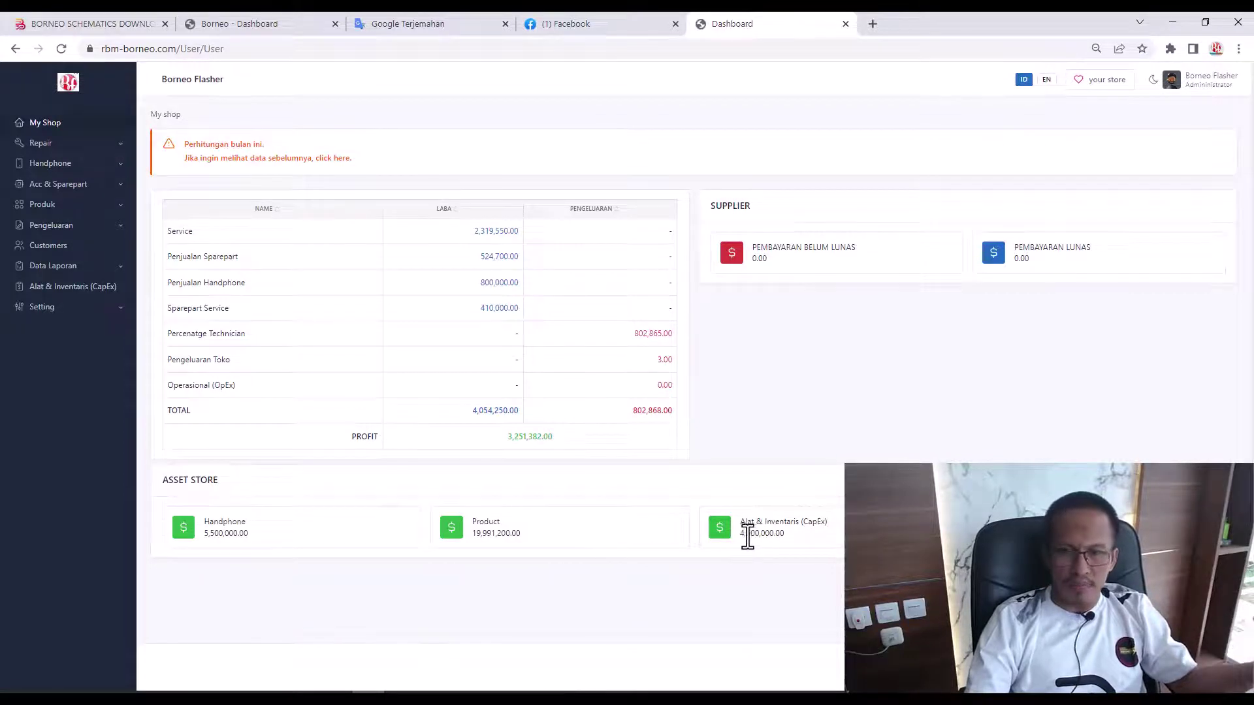
left_click_drag(745, 532, 784, 524)
left_click(784, 524)
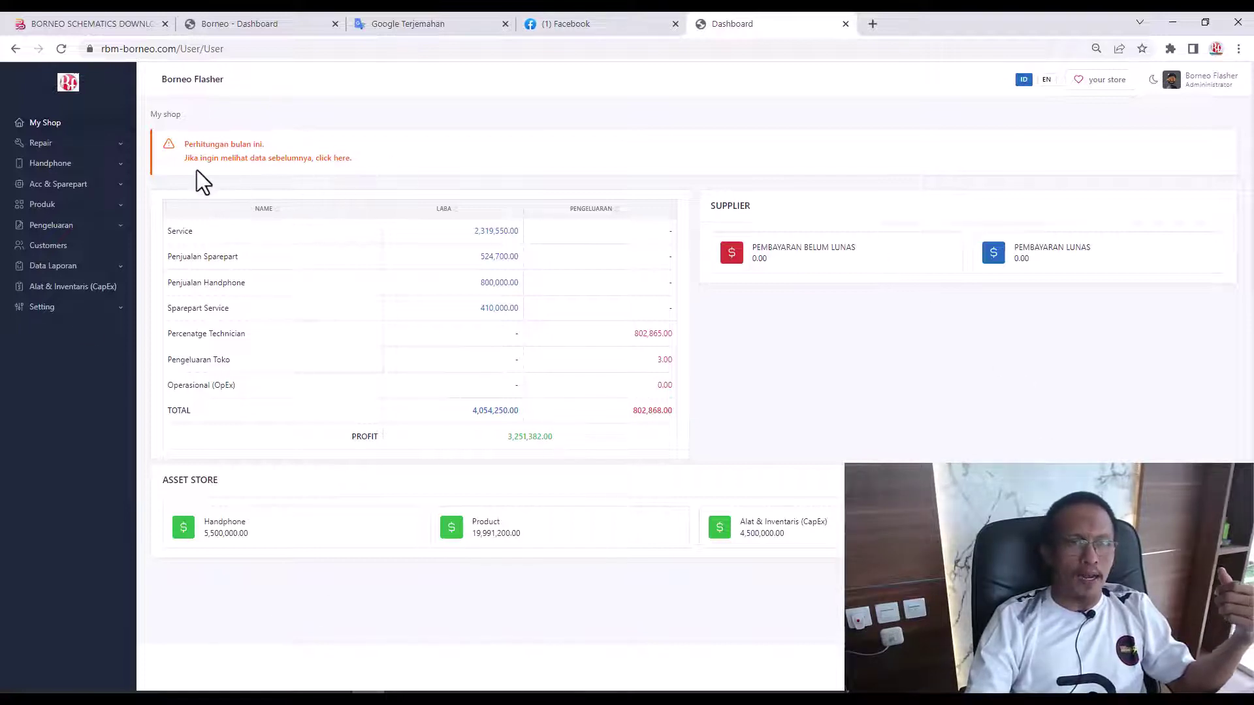
- Open the dashboard of the Repair section
left_click(119, 149)
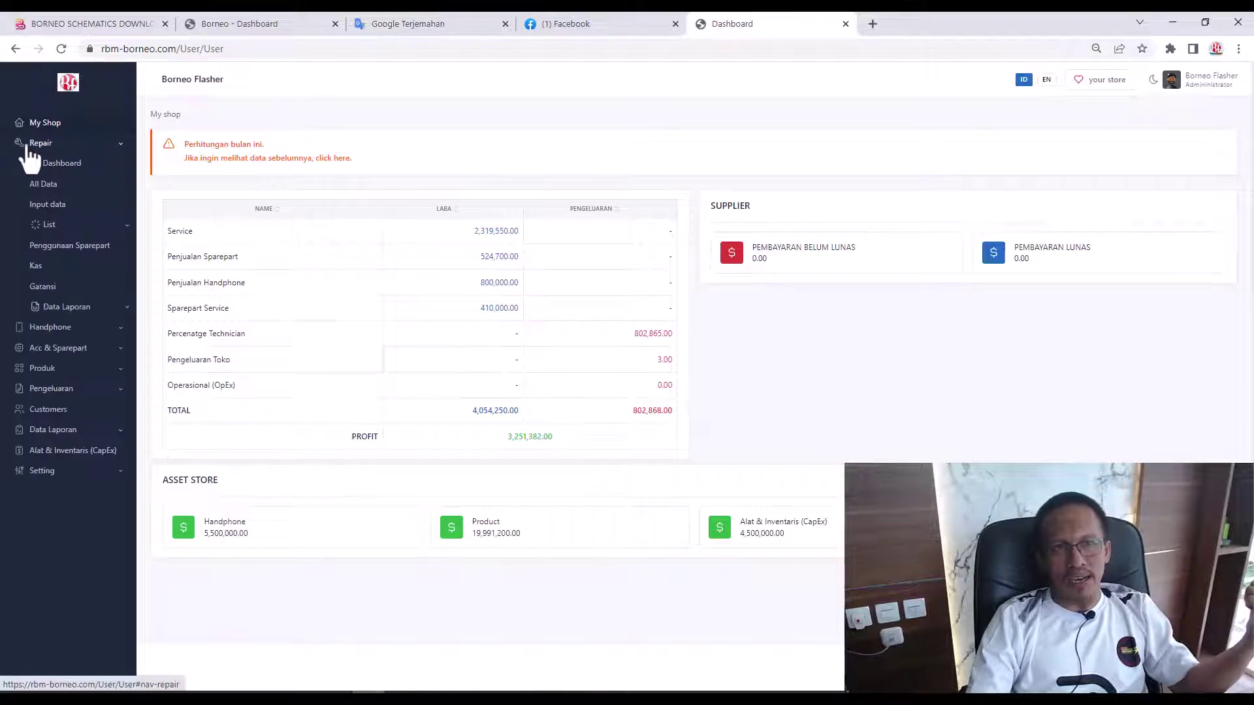
left_click(105, 149)
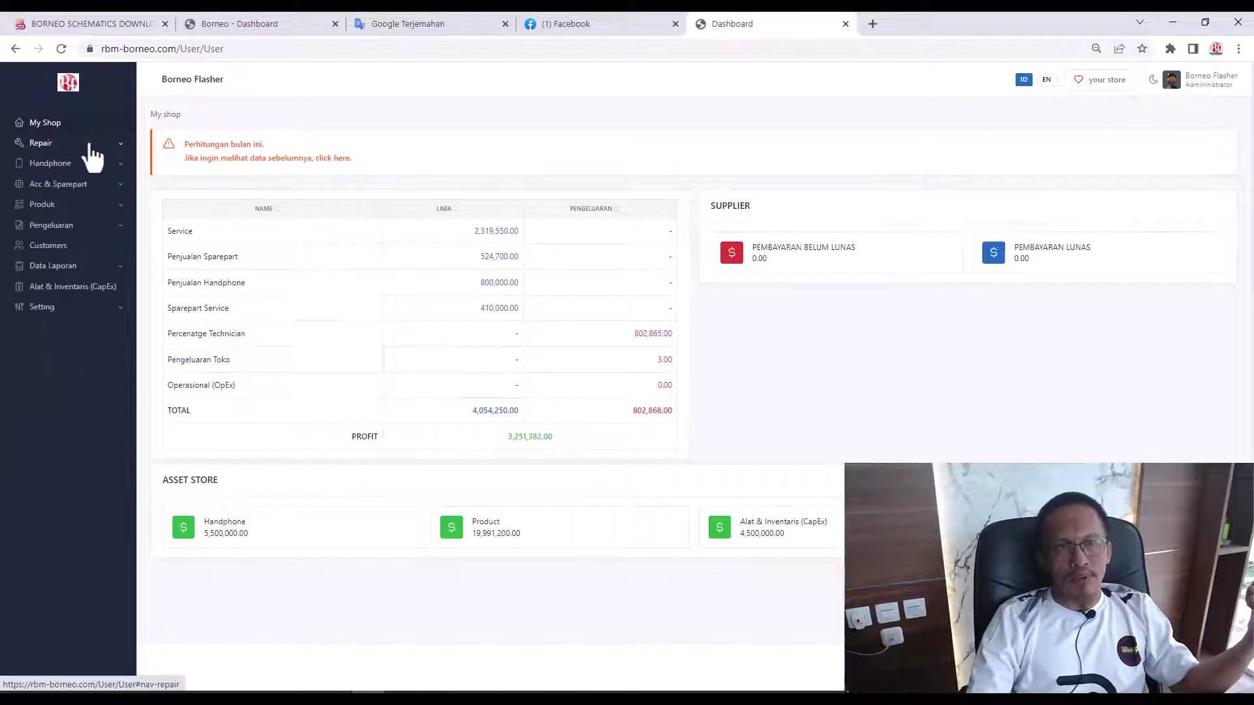
left_click(47, 147)
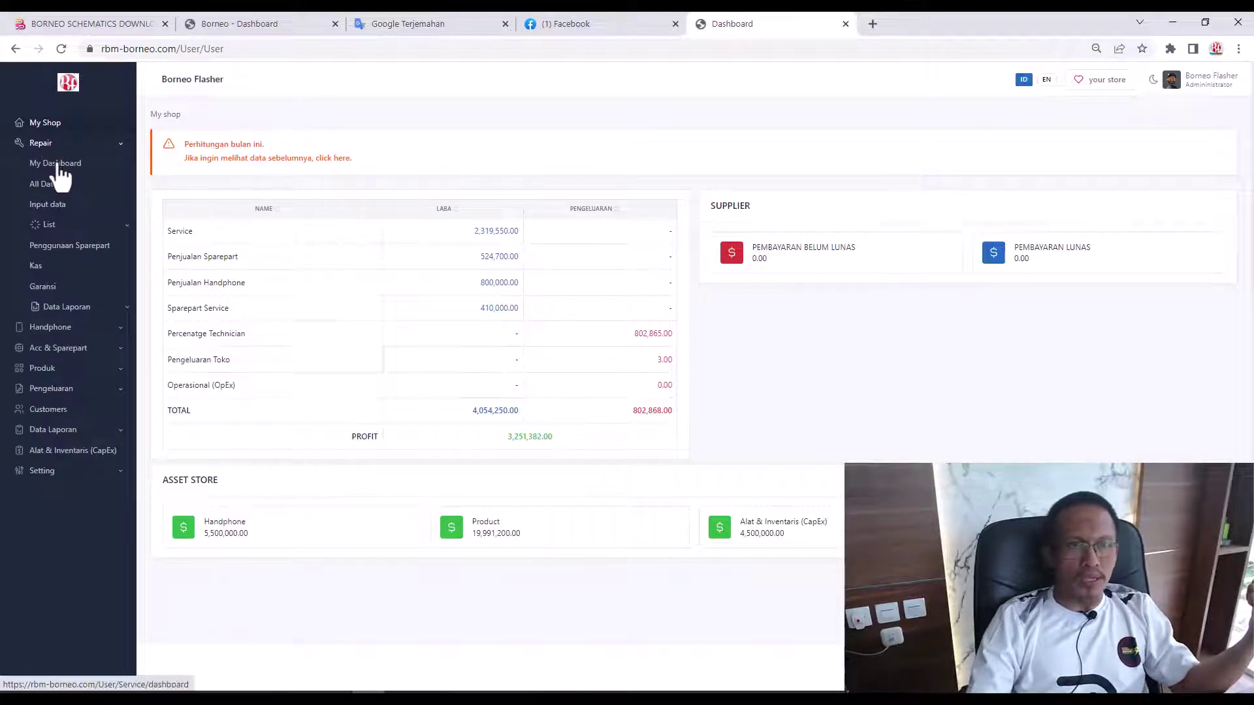
left_click(52, 163)
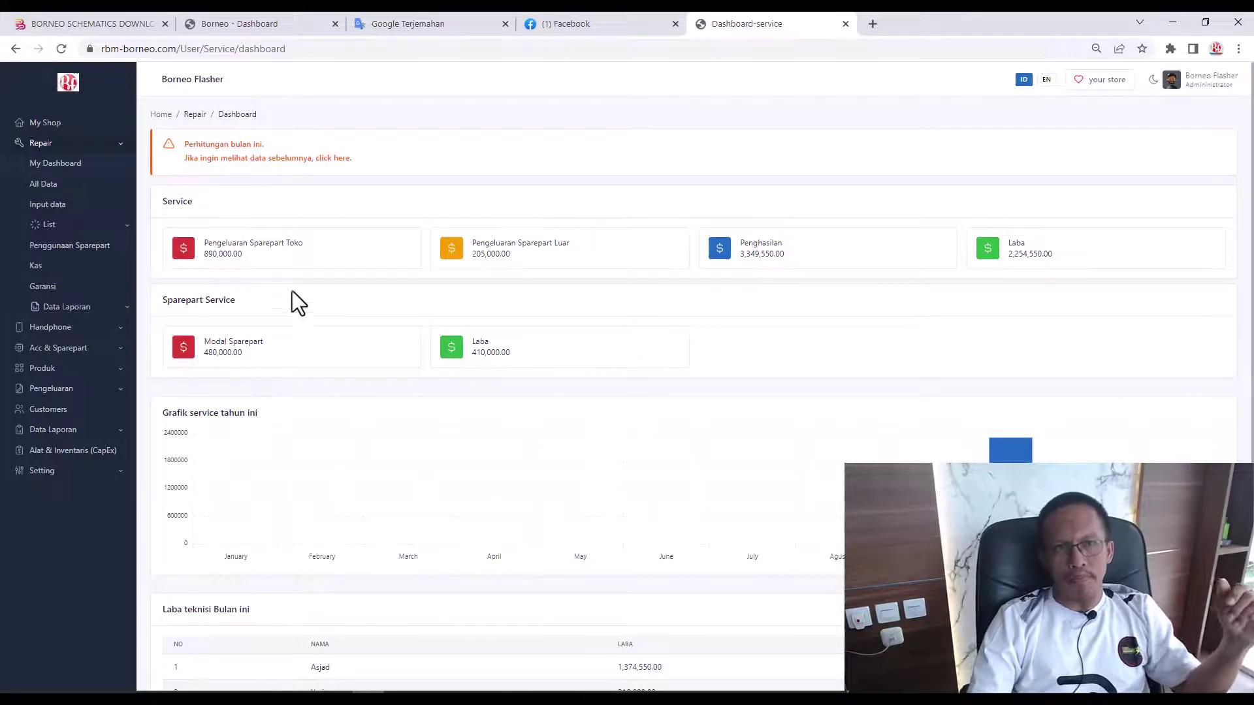
- Examine the Service figures for store spare part expenses, outside spare part expenses, income and profit
left_click_drag(204, 243, 302, 246)
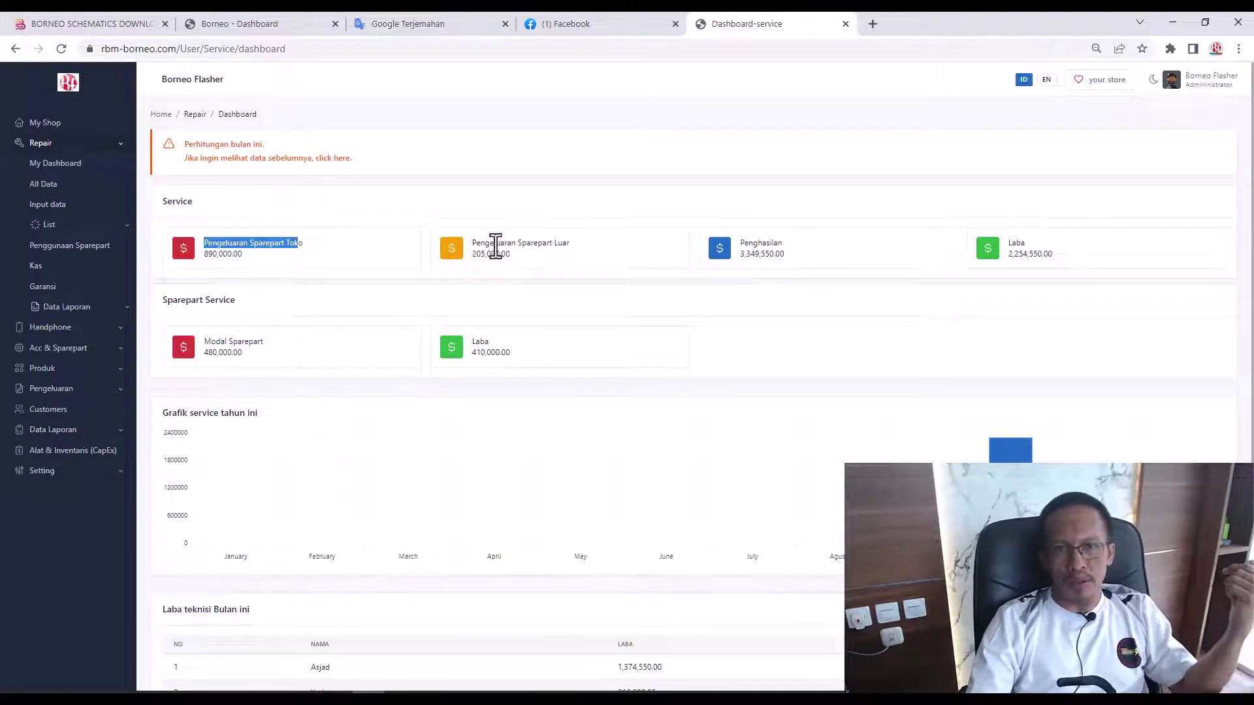
left_click_drag(475, 242, 586, 243)
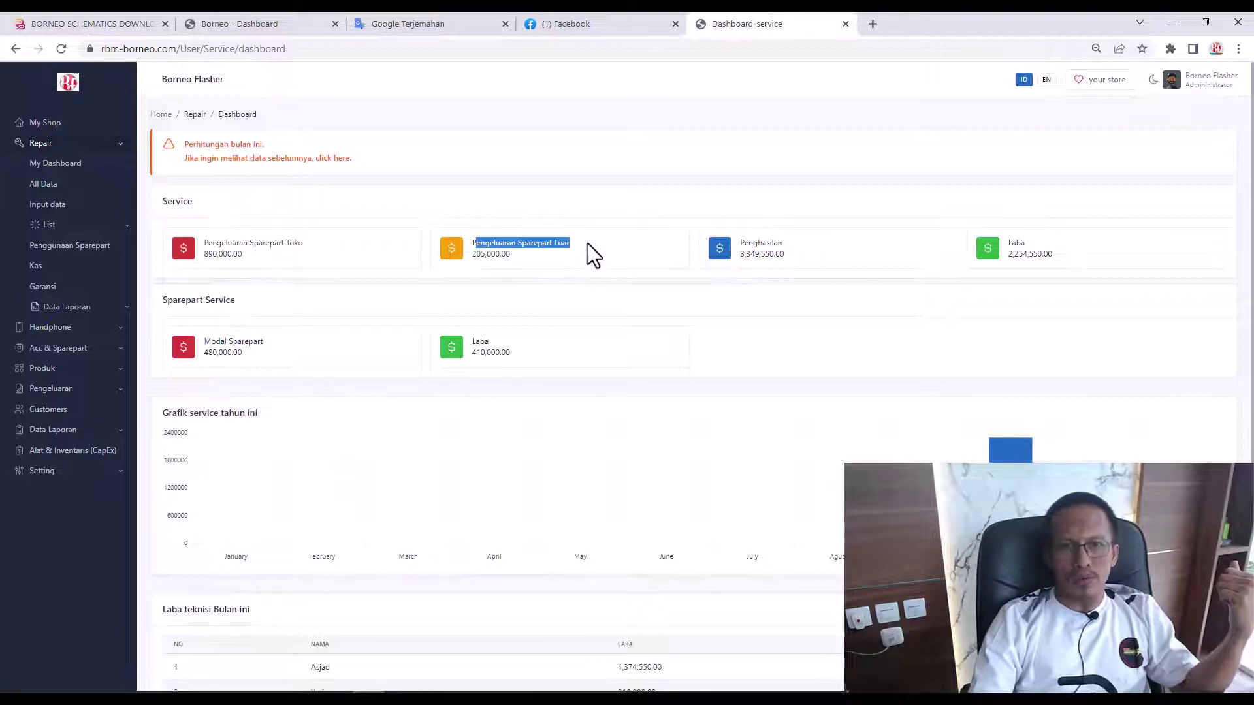
left_click_drag(201, 244, 344, 252)
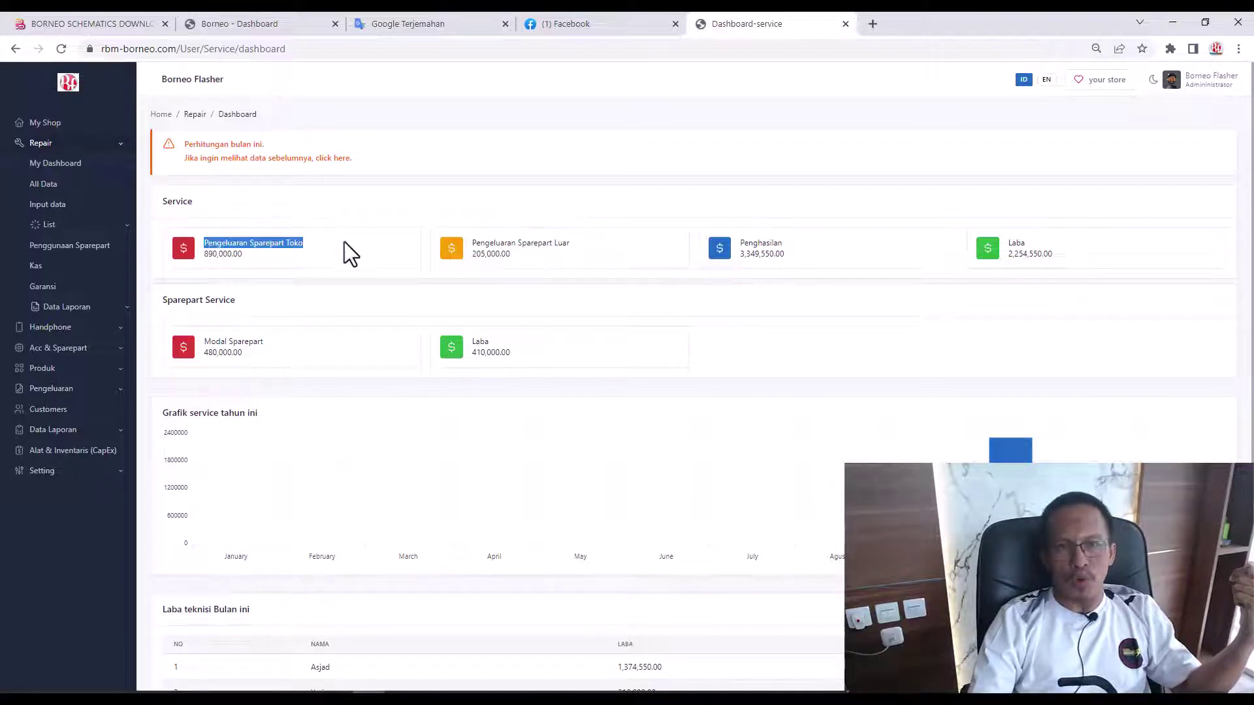
left_click_drag(480, 243, 601, 233)
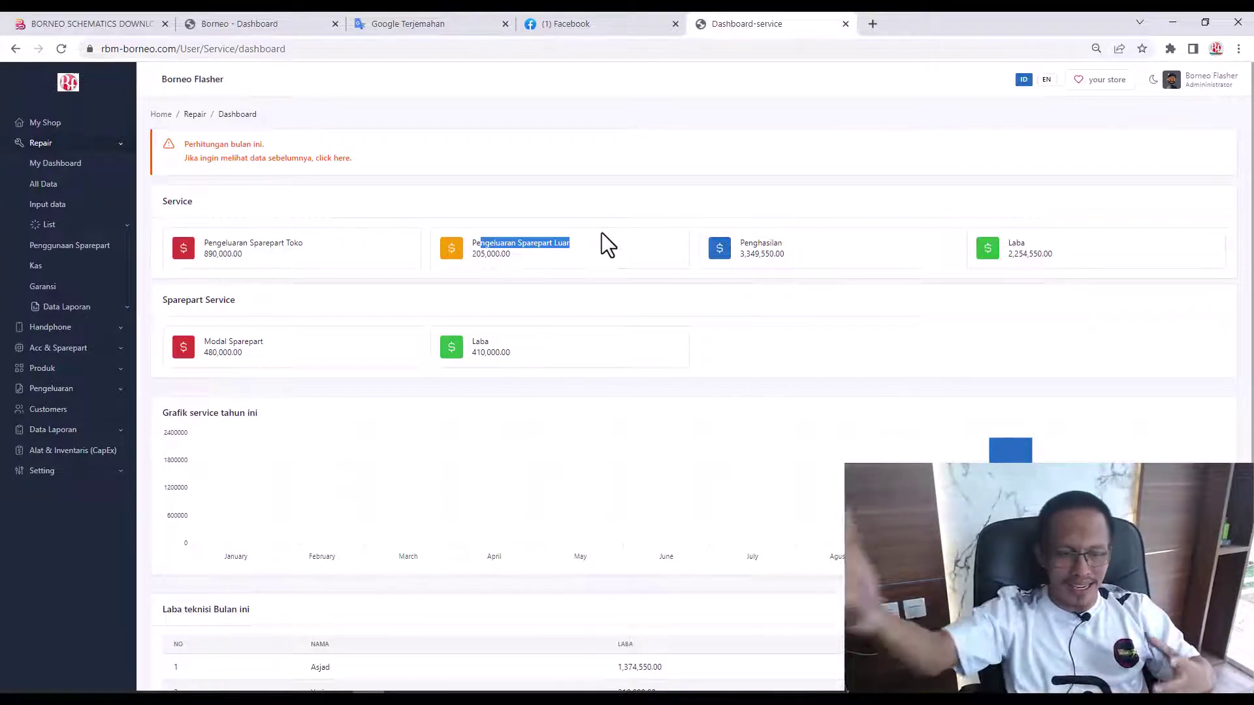
left_click(545, 249)
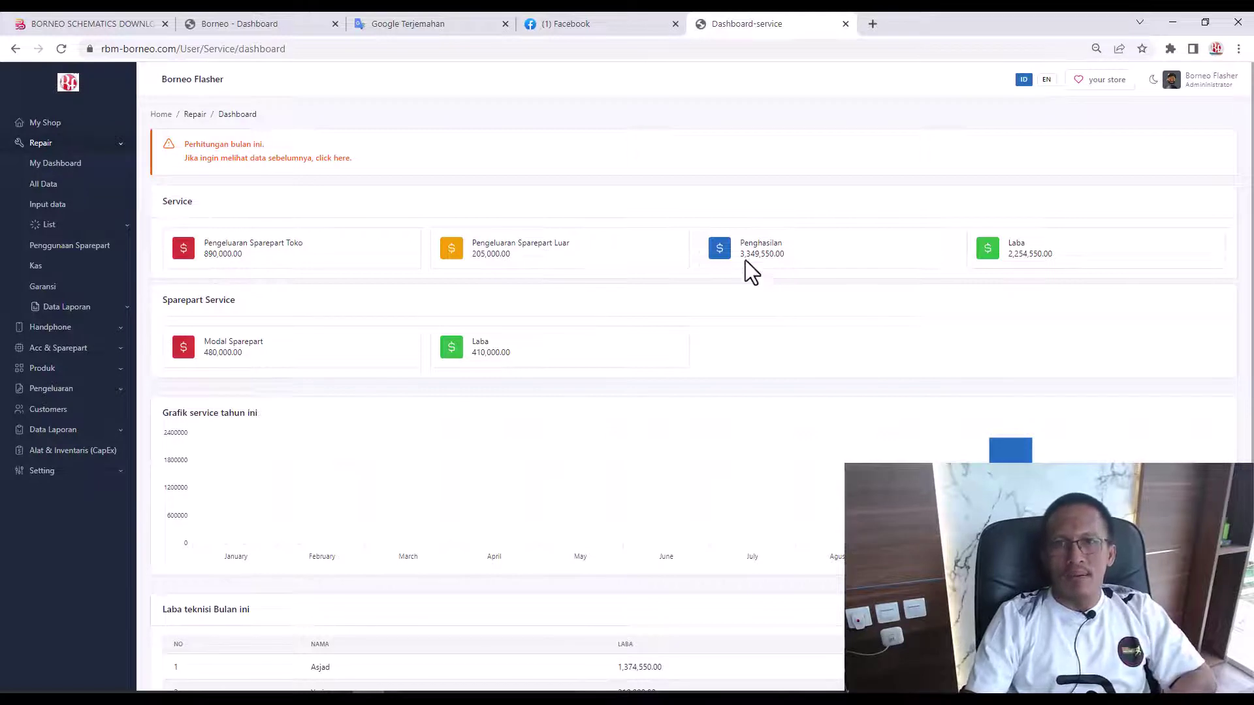
left_click_drag(745, 244, 799, 245)
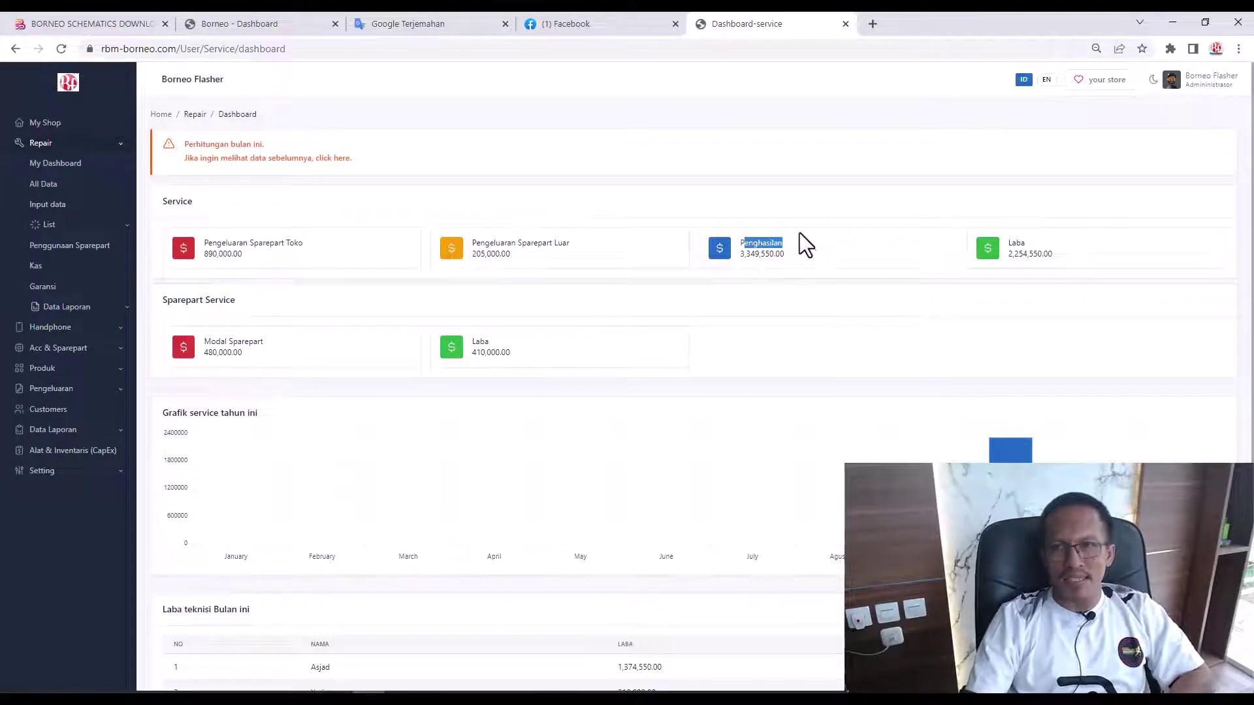
left_click(1019, 240)
left_click_drag(1012, 254, 1085, 266)
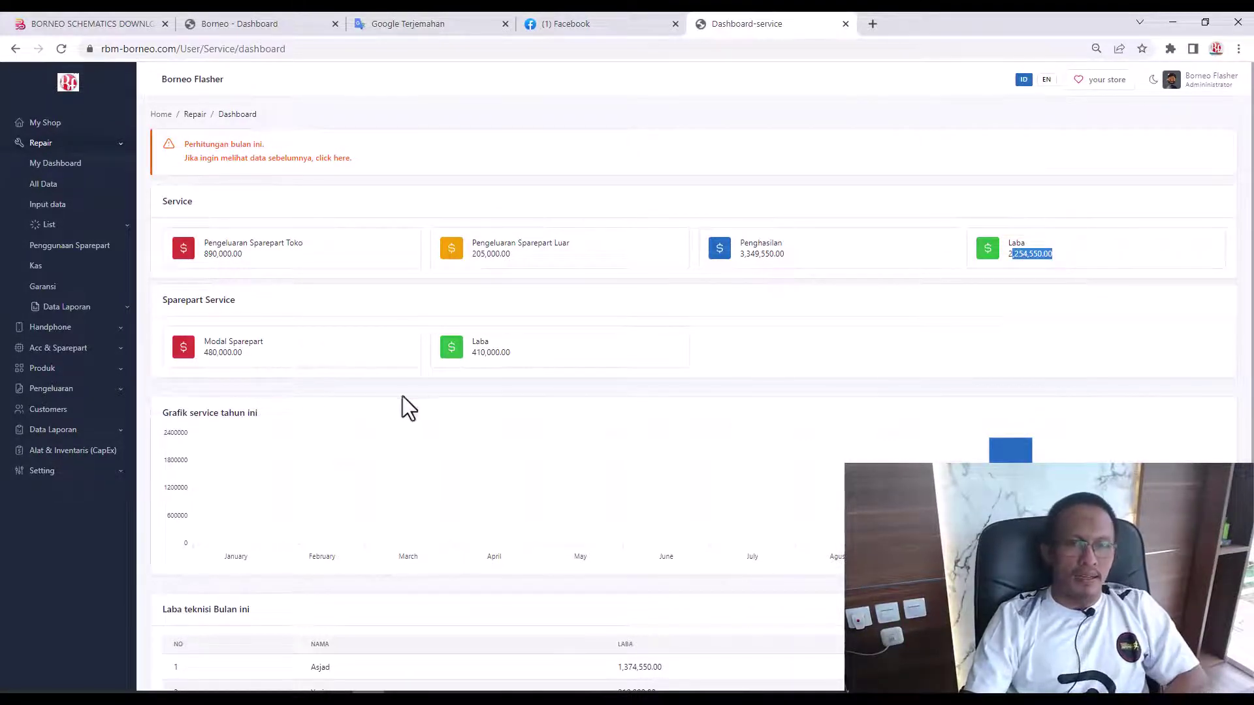
- Examine the Sparepart Service capital and profit figures and the bar in this year's service chart
left_click_drag(176, 302, 252, 306)
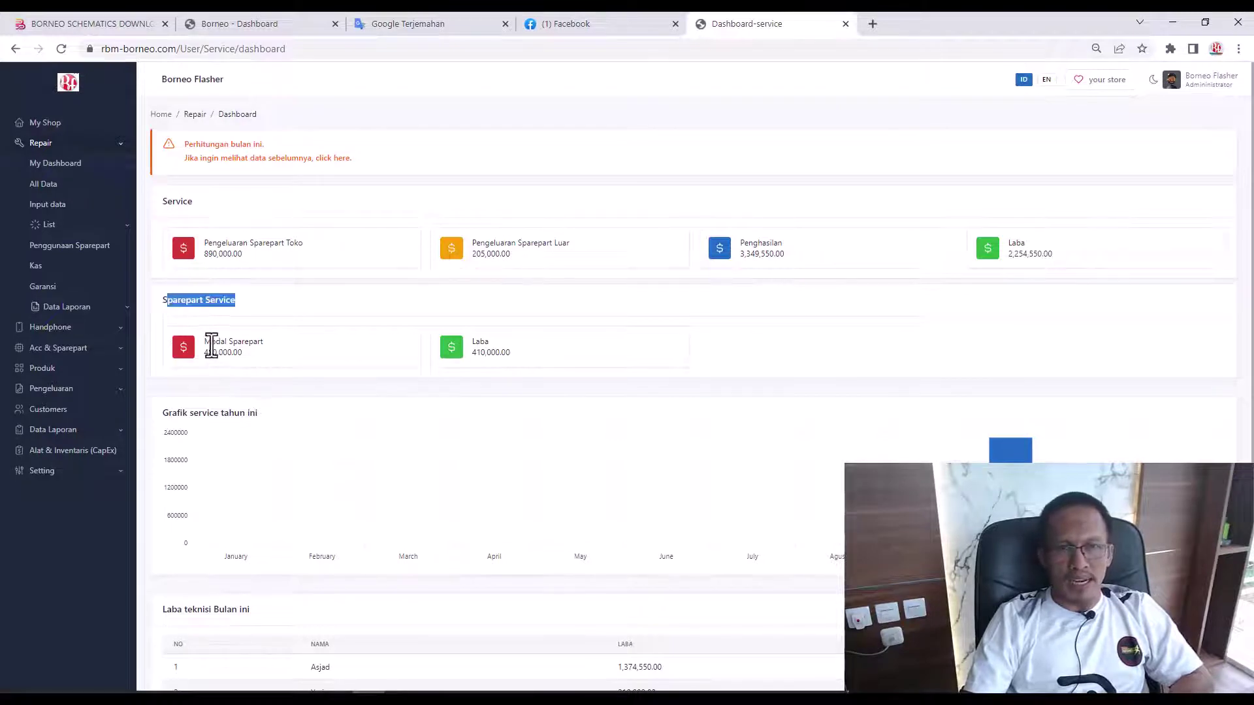
left_click_drag(205, 341, 268, 342)
left_click_drag(474, 341, 491, 346)
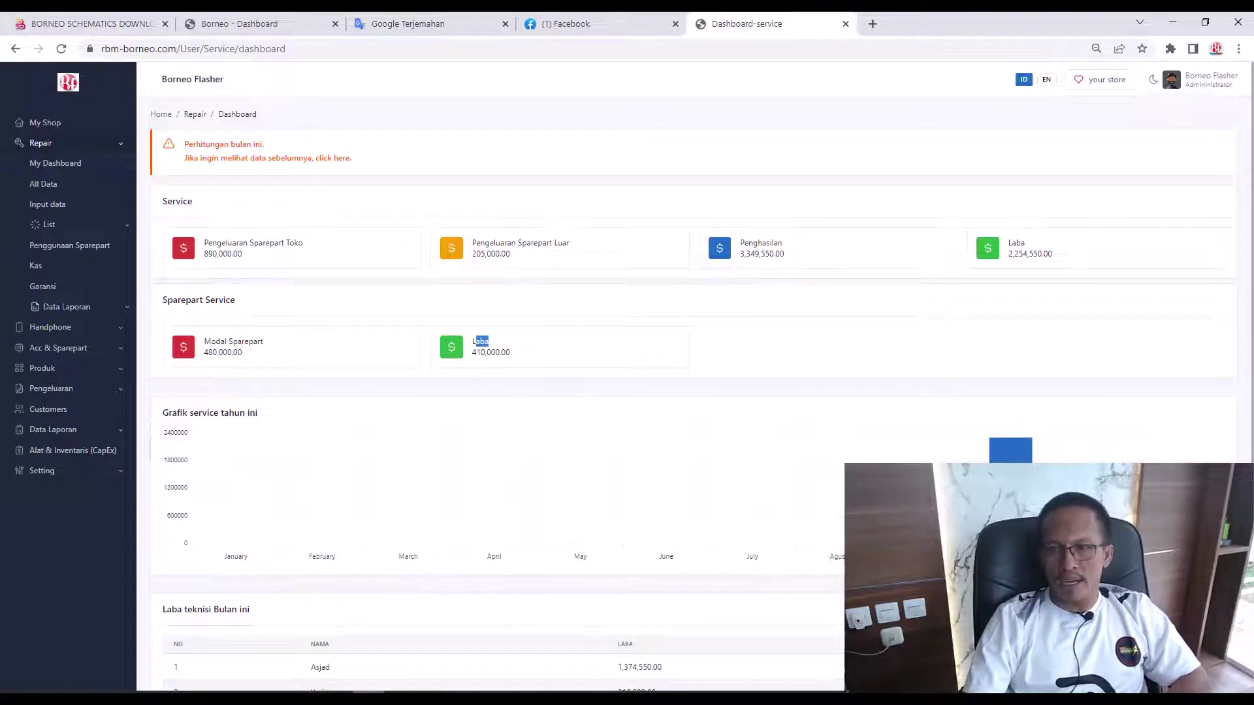
mouse_move(1005, 450)
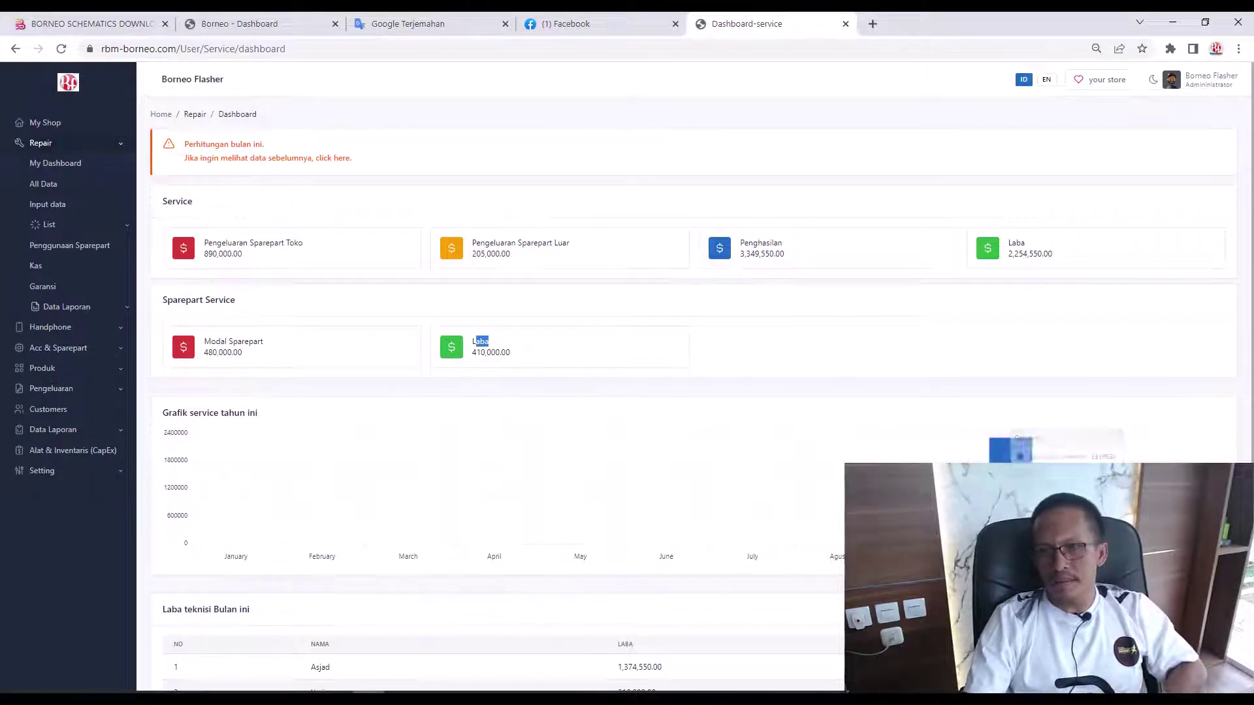
- Examine this month's technician profit table (Laba teknisi Bulan ini) and the available Setting options
scroll(722, 457, "down", 4)
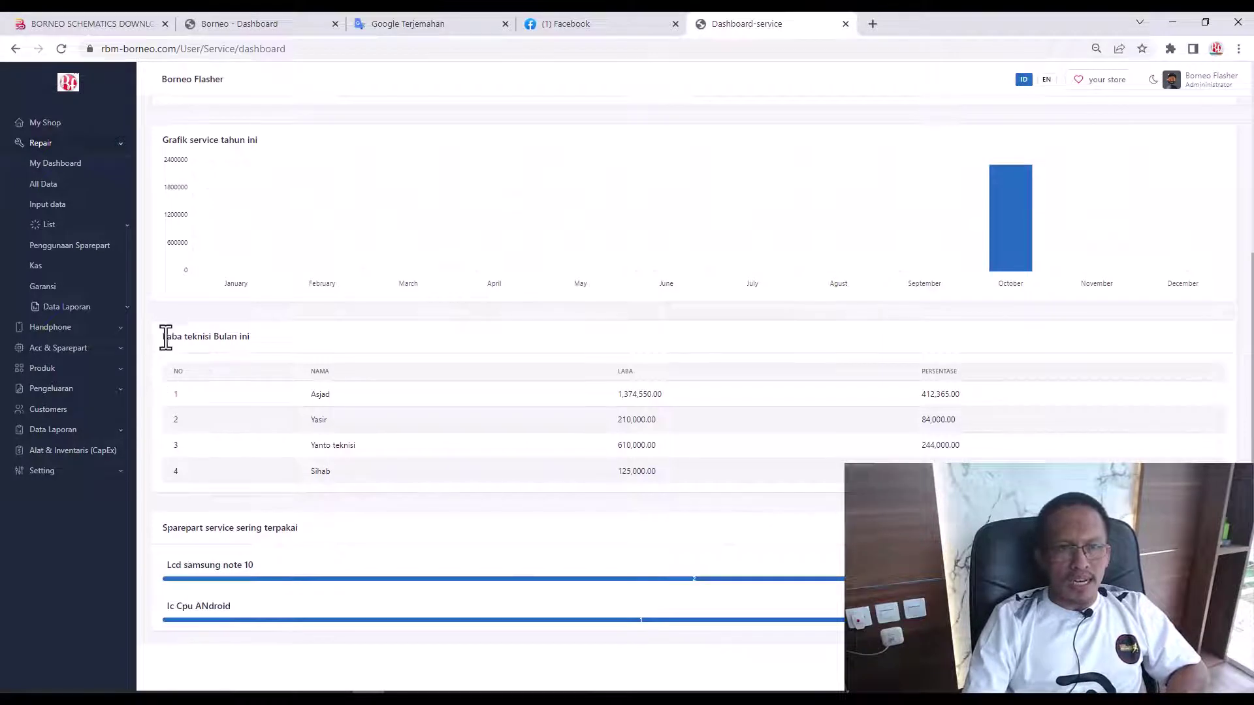
left_click_drag(165, 336, 249, 336)
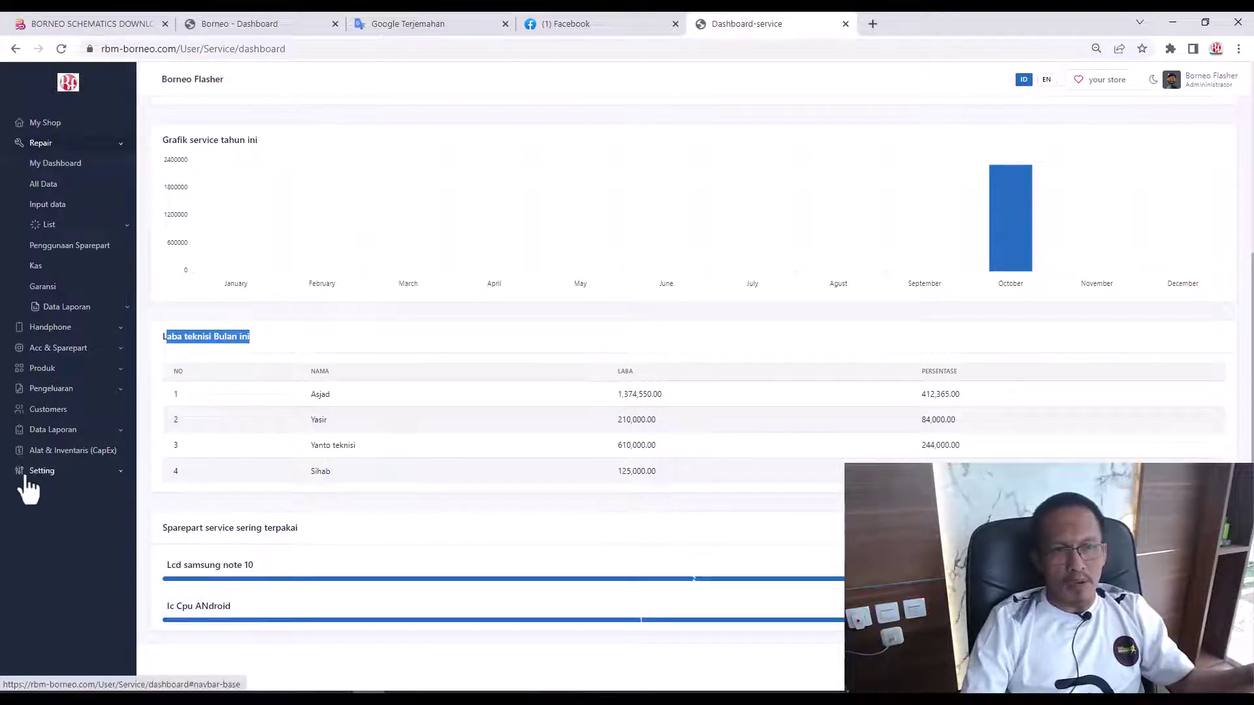
left_click(123, 473)
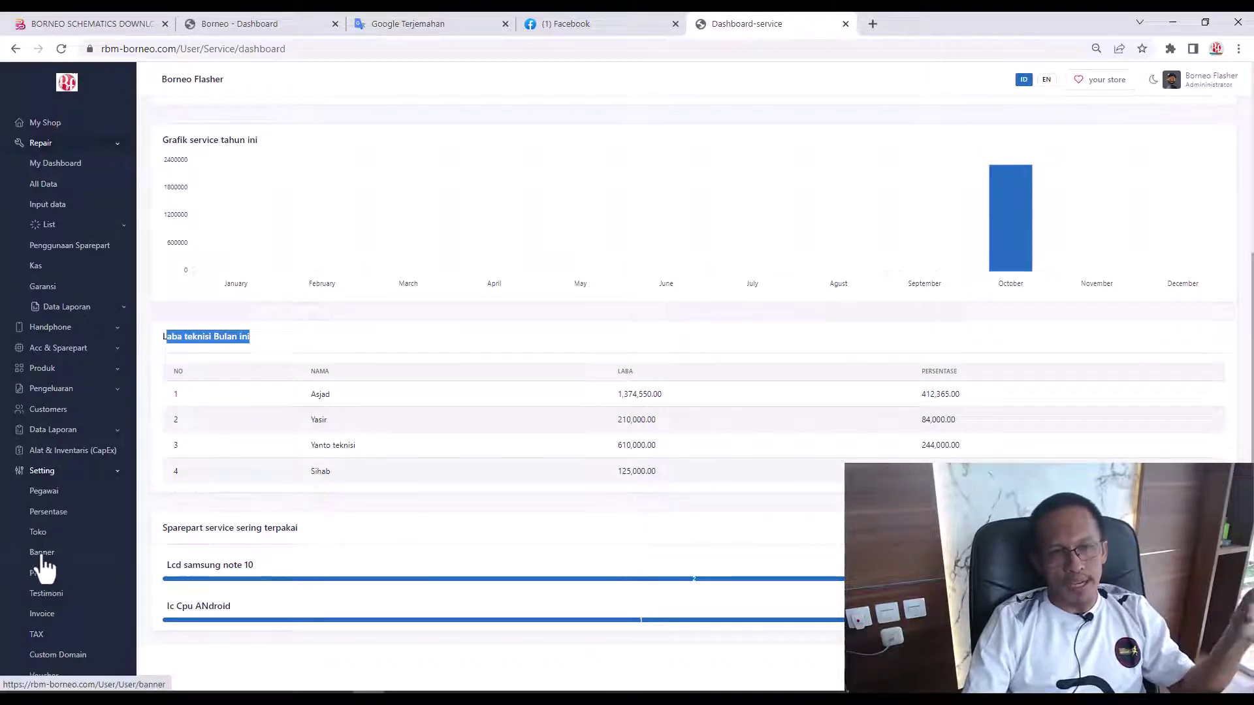
left_click(117, 471)
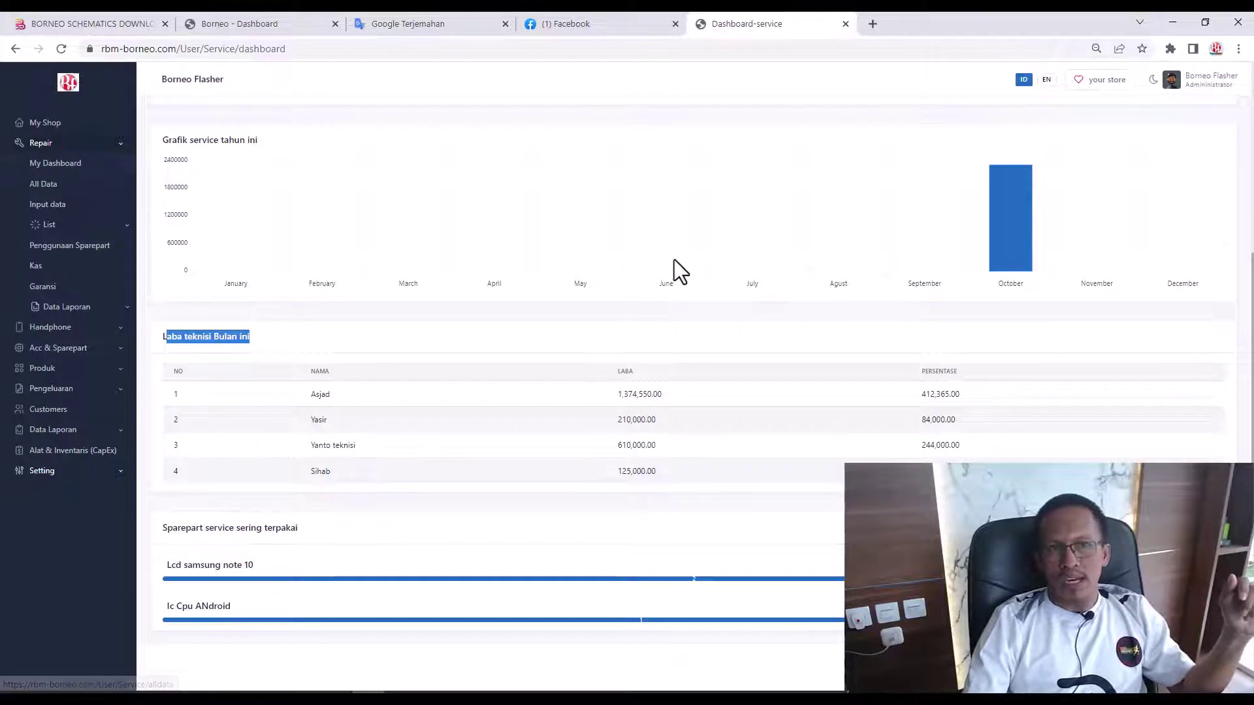
- Open the All Data list of the Repair section to review the repair records
scroll(673, 267, "up", 4)
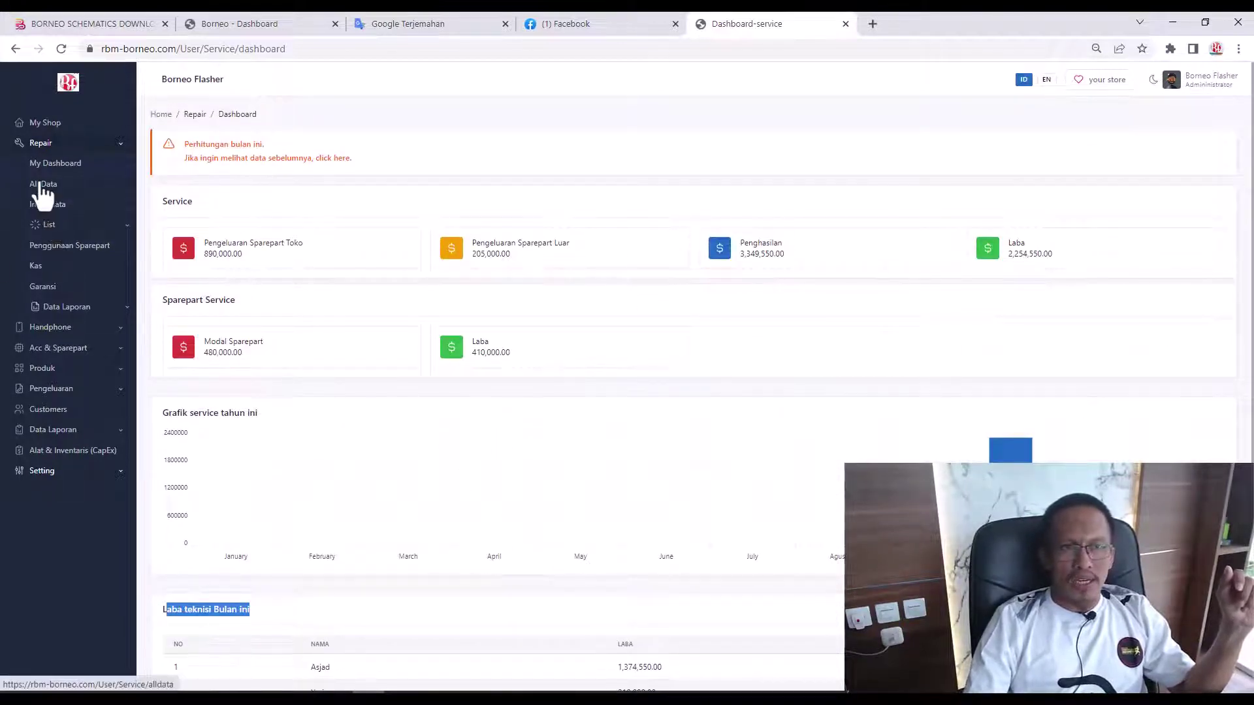
left_click(41, 183)
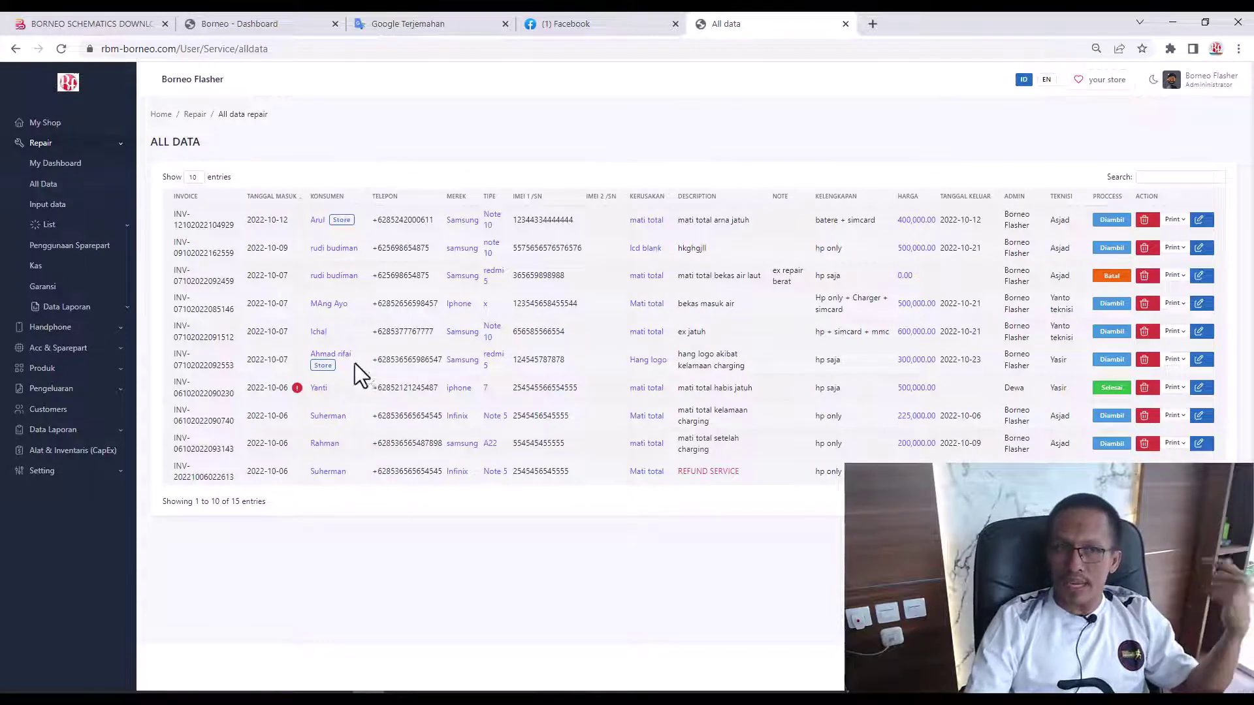
- Open the Service Masuk input form of the Repair section and check its technician choices
left_click(50, 208)
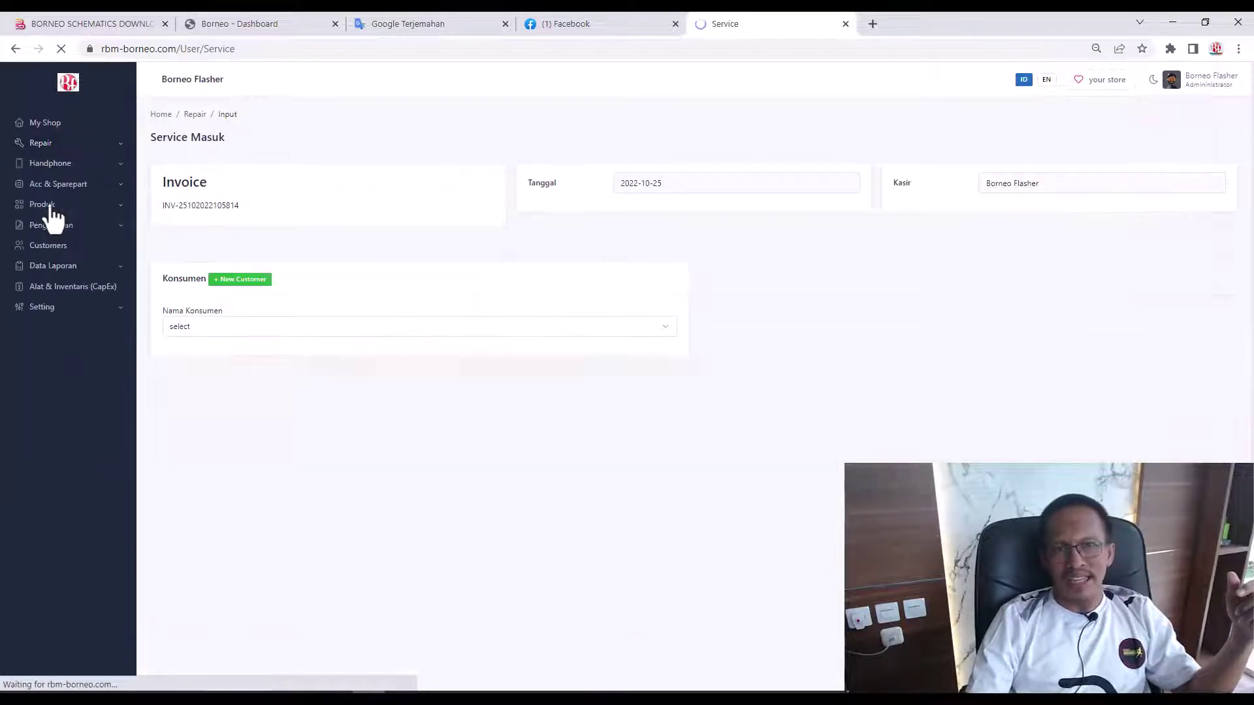
scroll(885, 452, "down", 1)
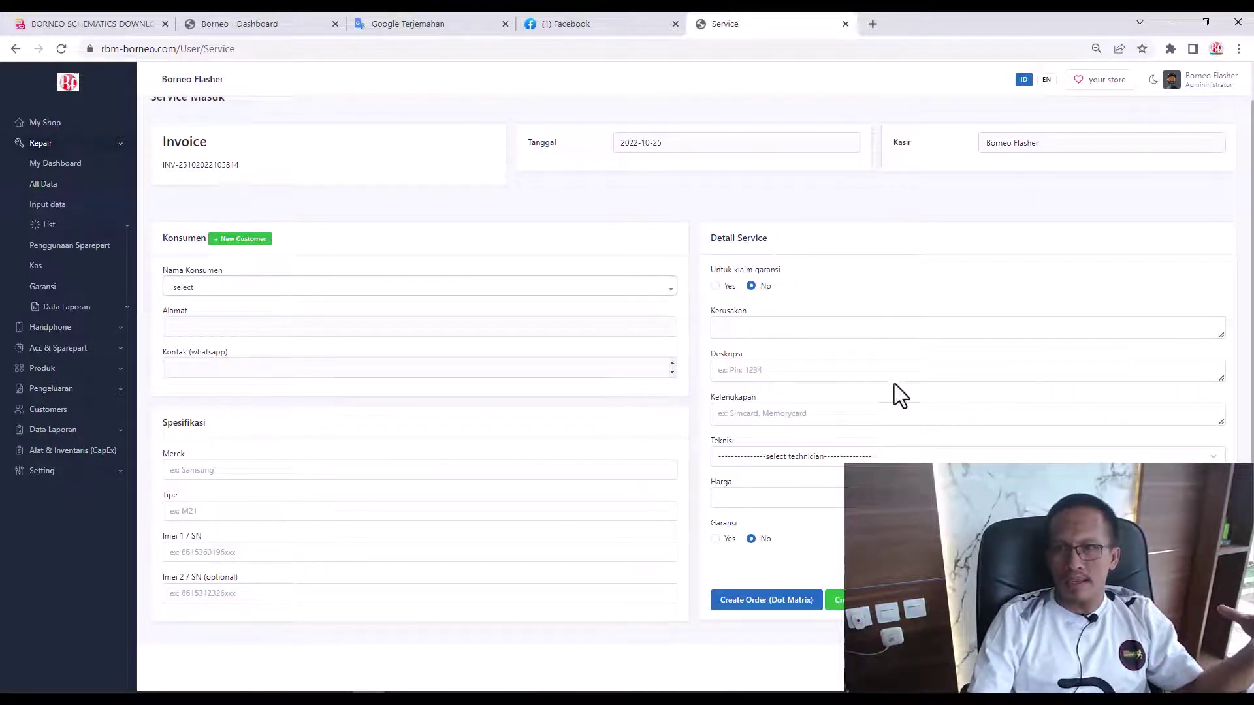
left_click(797, 459)
left_click(797, 459)
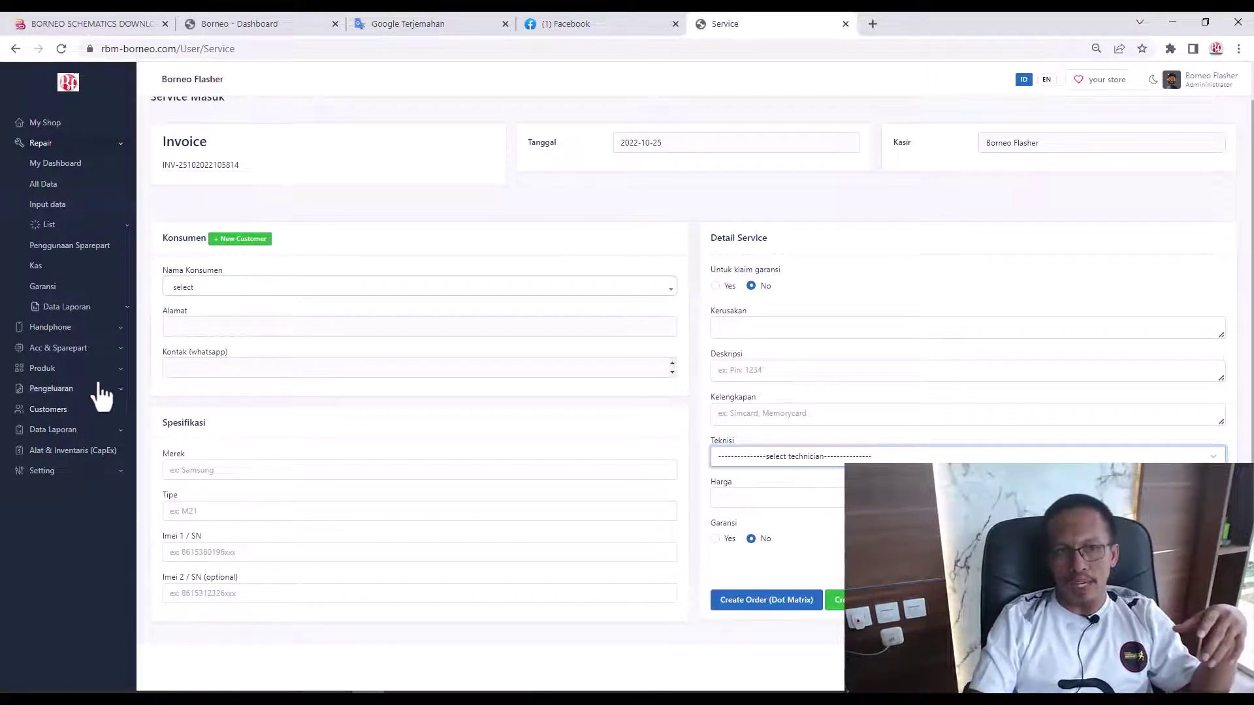
left_click(119, 370)
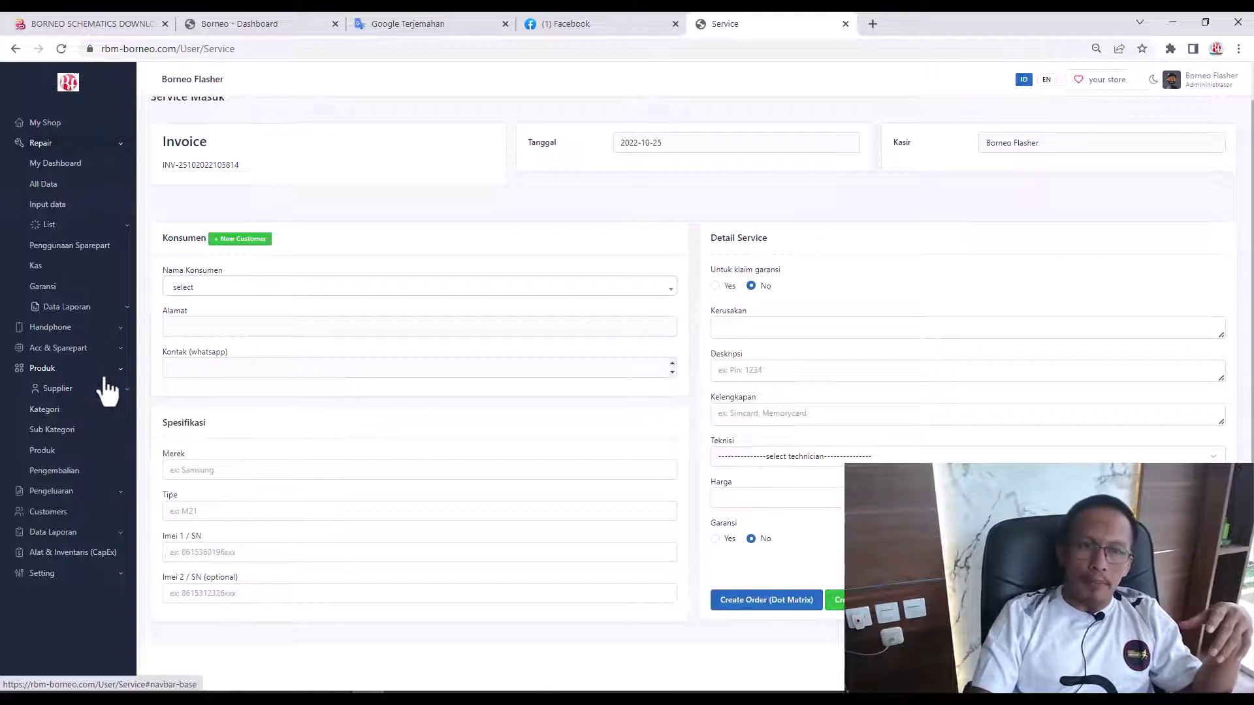
left_click(121, 350)
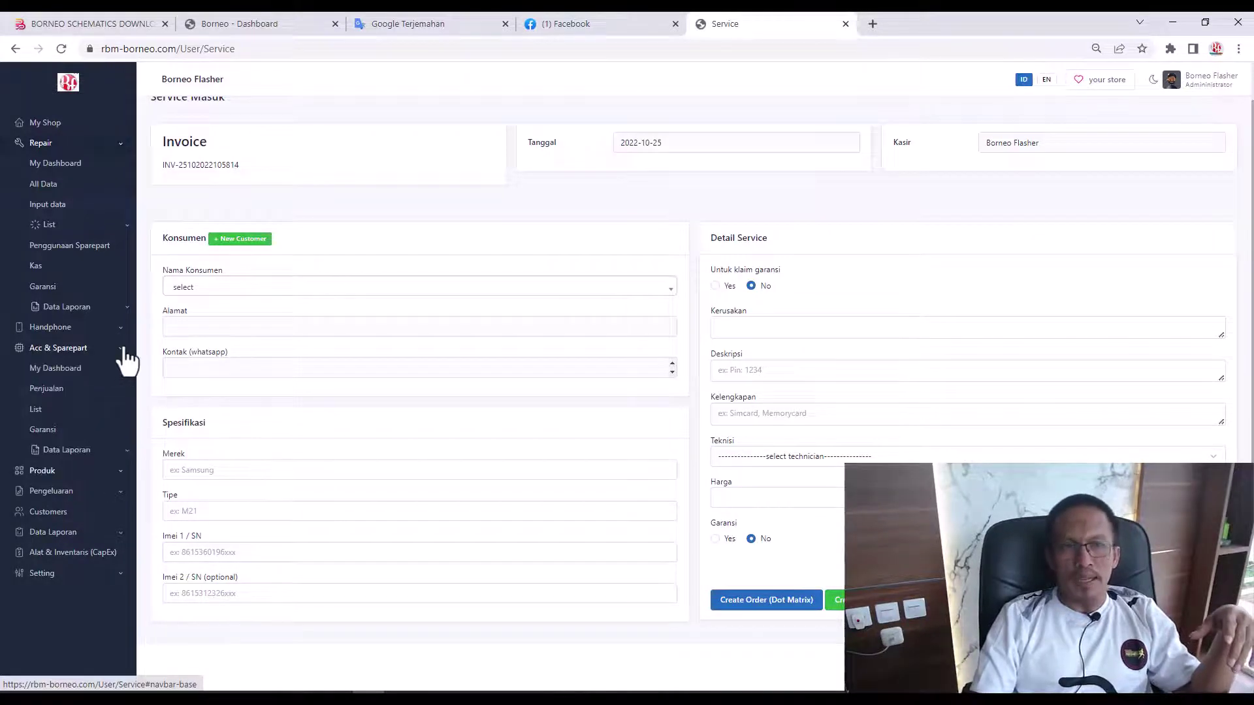
left_click(124, 353)
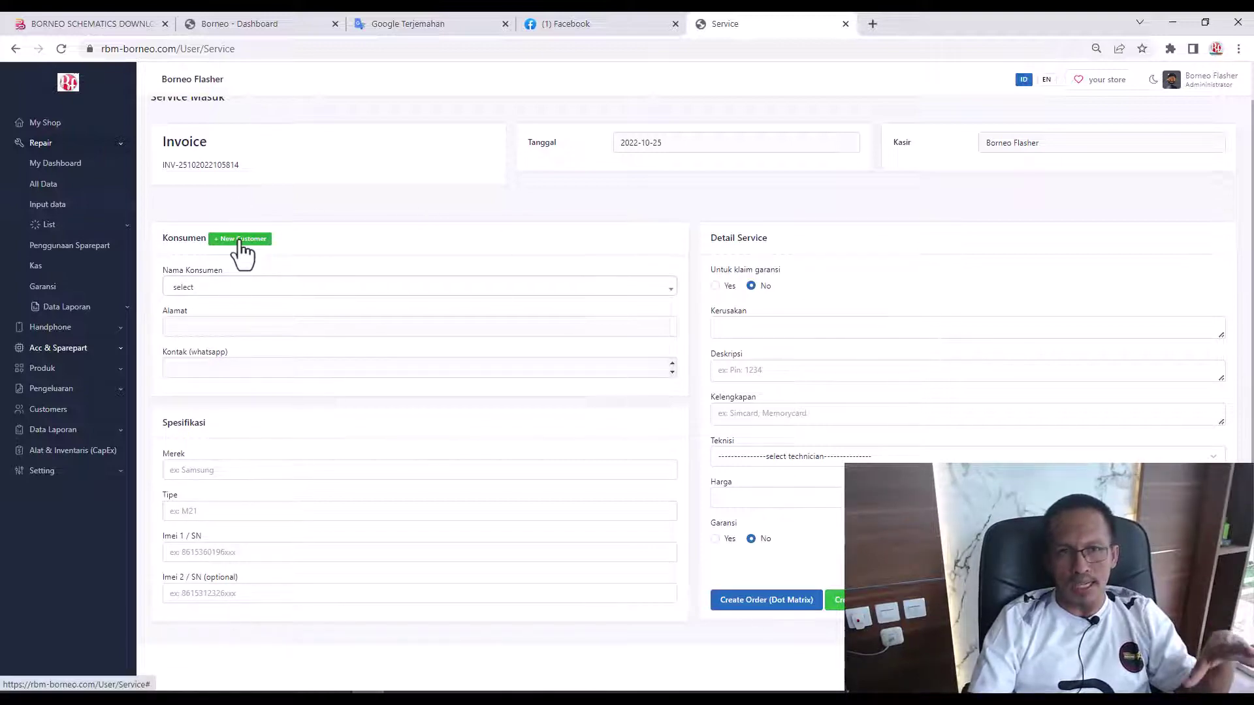
- Look through the existing customers offered for Nama Konsumen without choosing one
left_click(195, 288)
scroll(192, 400, "down", 3)
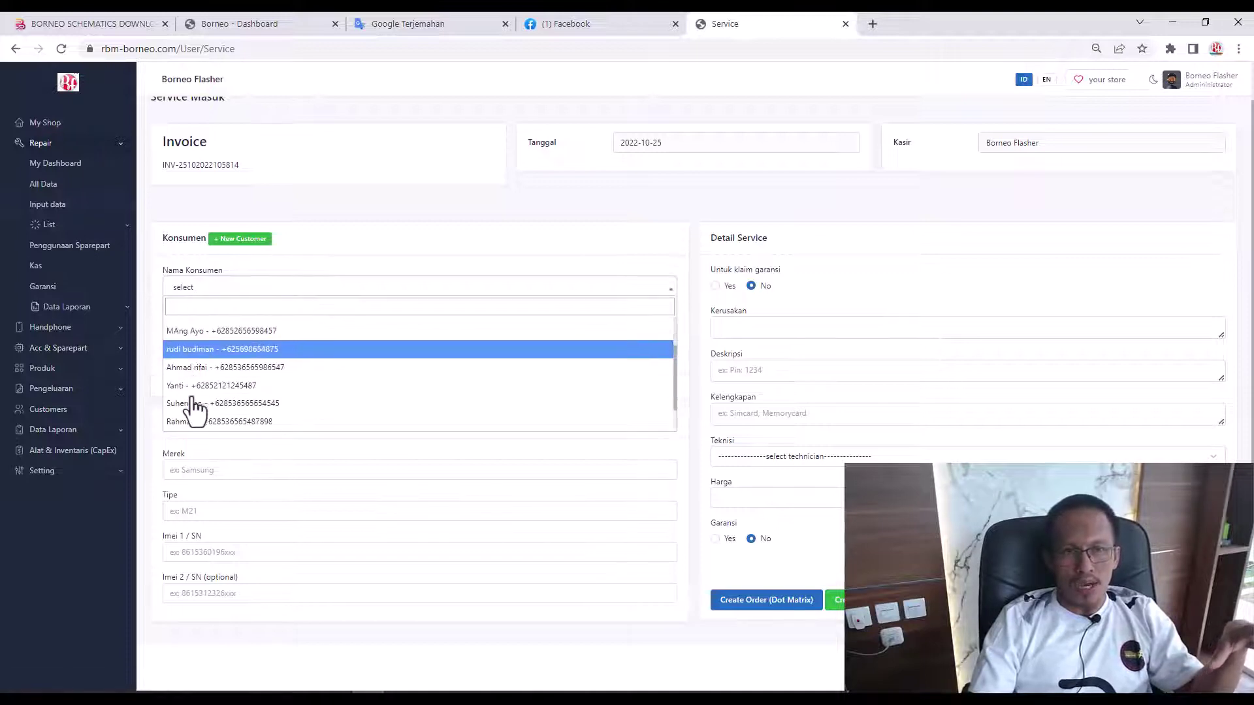
scroll(196, 401, "up", 2)
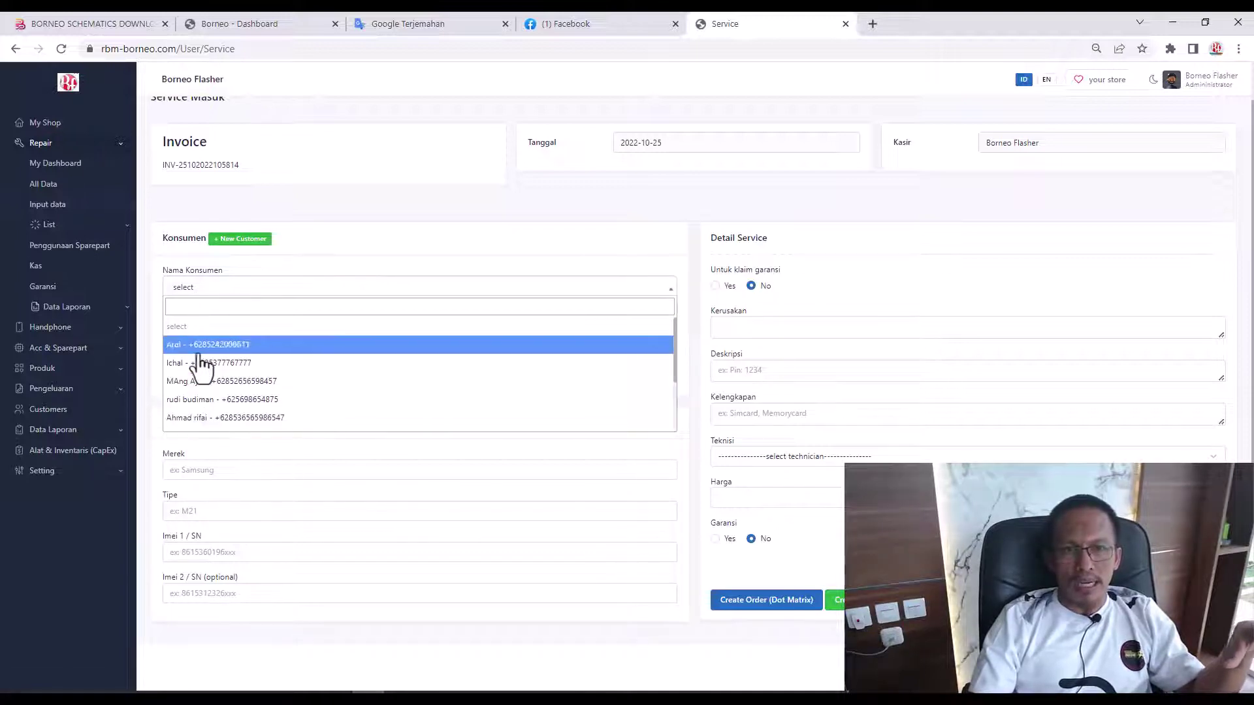
left_click(359, 222)
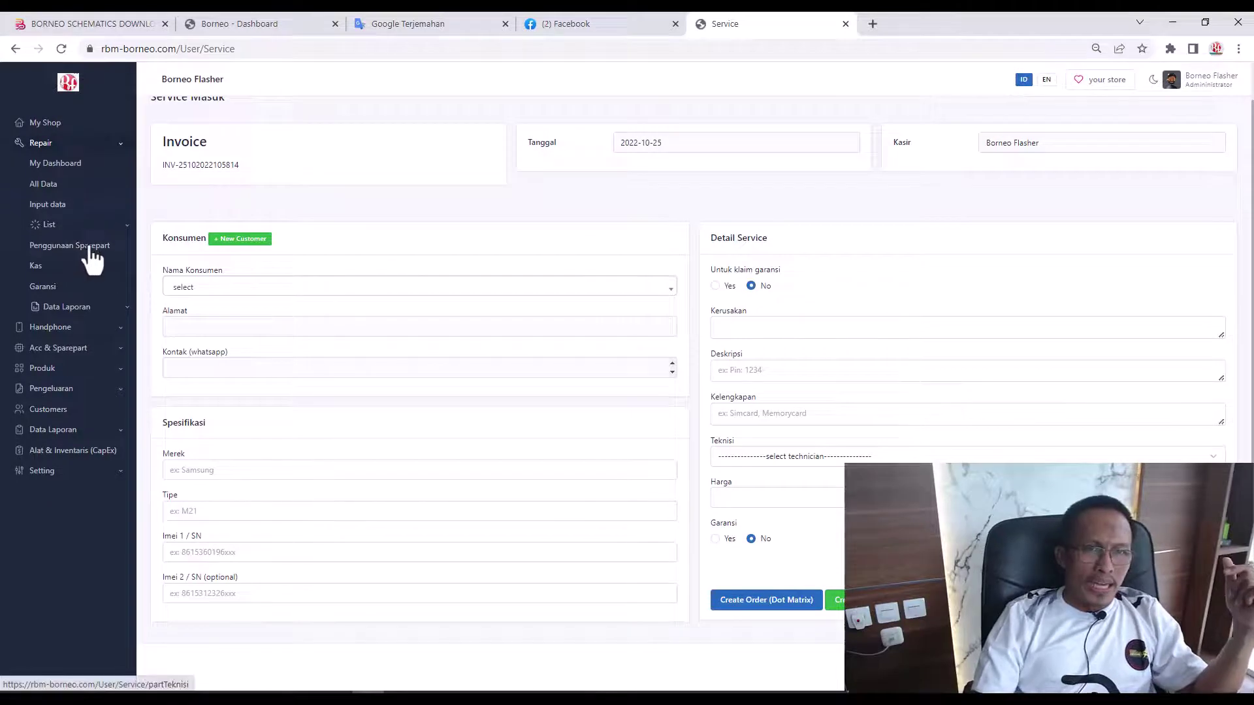
- Review the Antri, Proses, Selesai and Diambil status lists of the Repair section
left_click(46, 225)
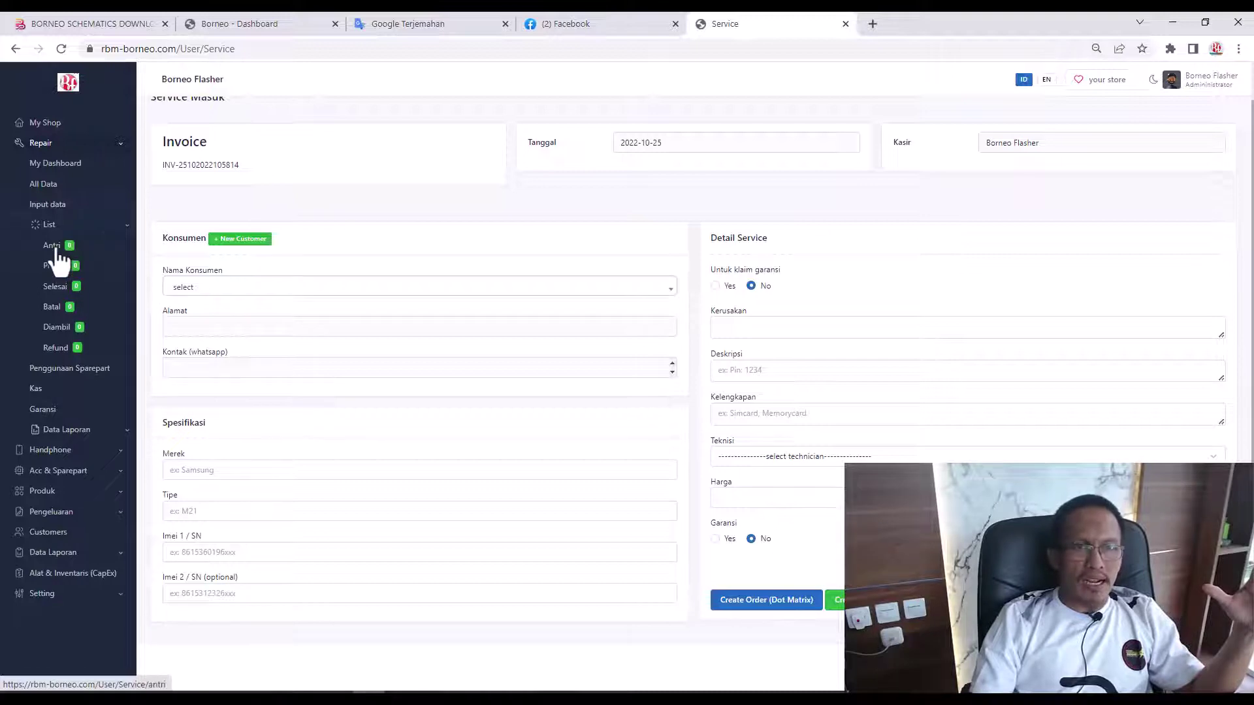
left_click(56, 249)
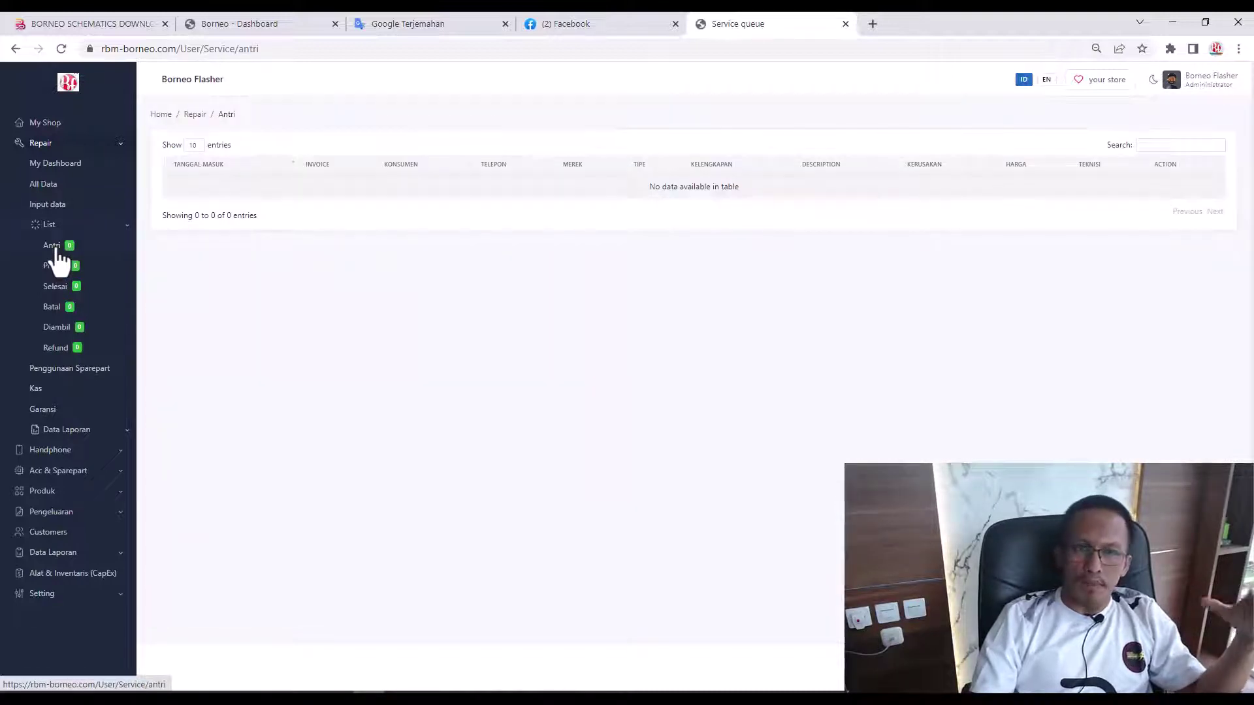
left_click(64, 268)
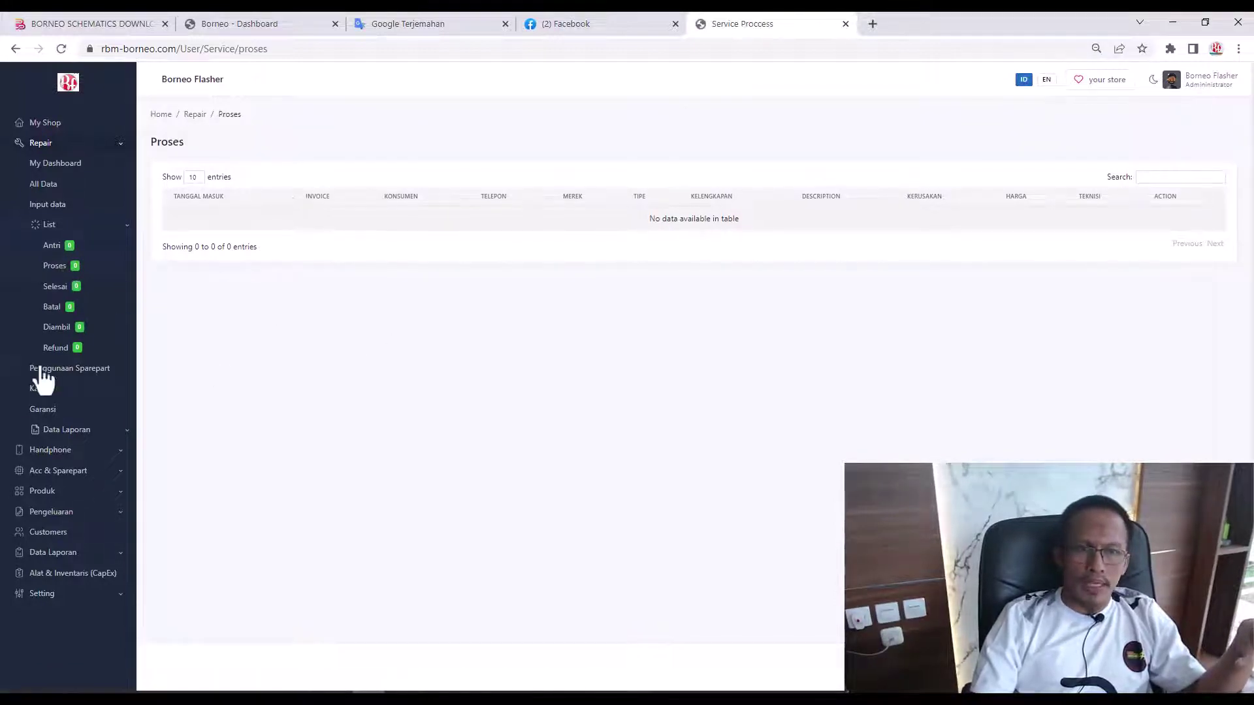
left_click(65, 287)
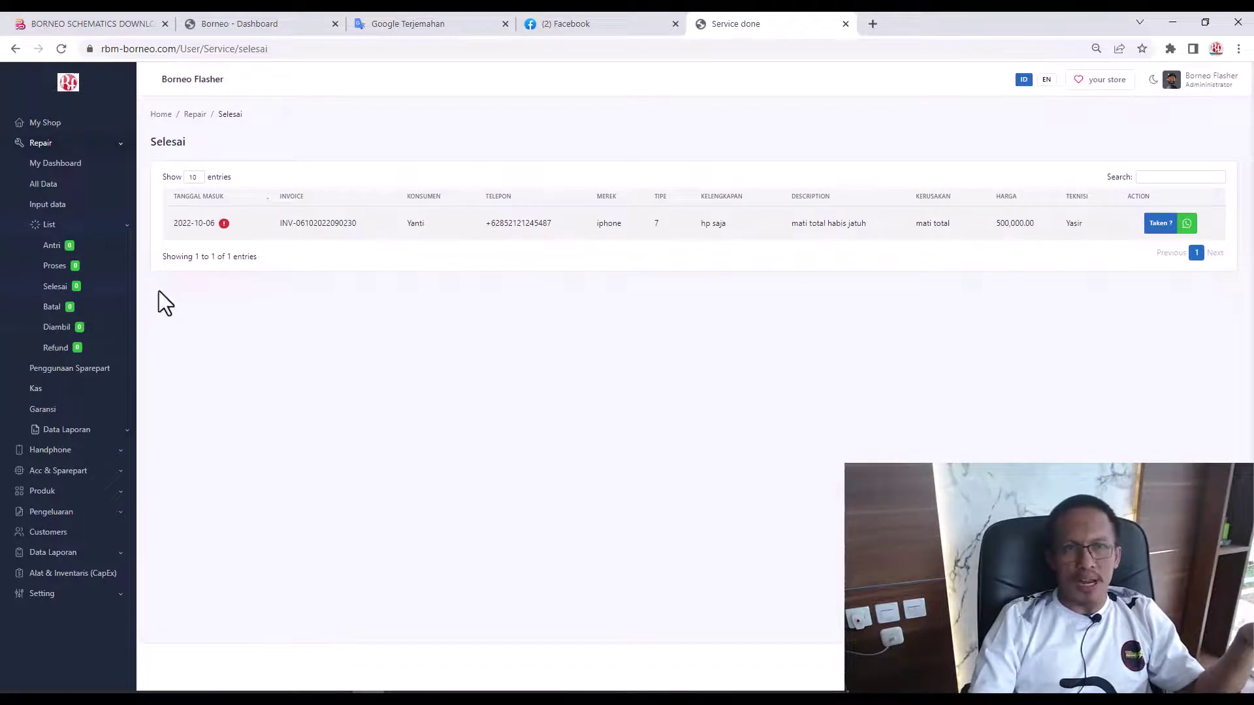
left_click(67, 329)
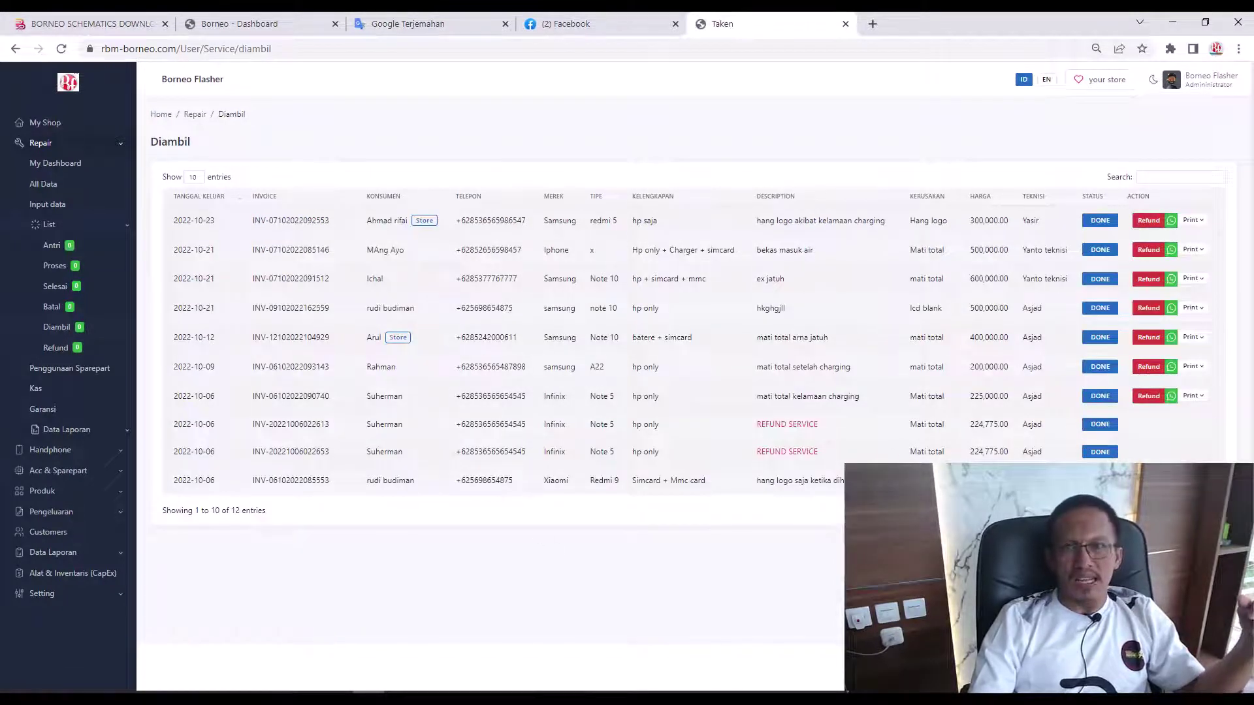
- Copy the invoice number of the Samsung Note 10 repair described as "ex jatuh" in the Diambil list
double_click(295, 279)
right_click(296, 284)
left_click(323, 291)
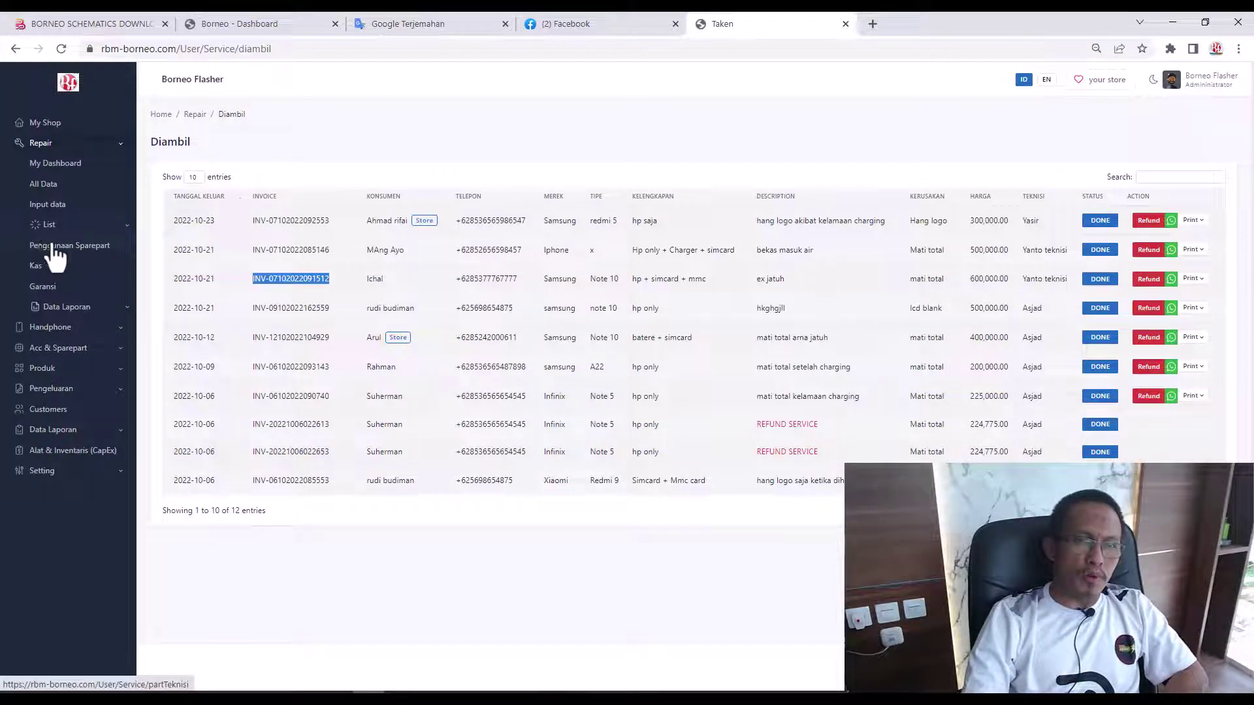
- View the Repair section's Penggunaan Sparepart and Kas pages, examining the Saldo amount and the Belum Lunas list
left_click(54, 248)
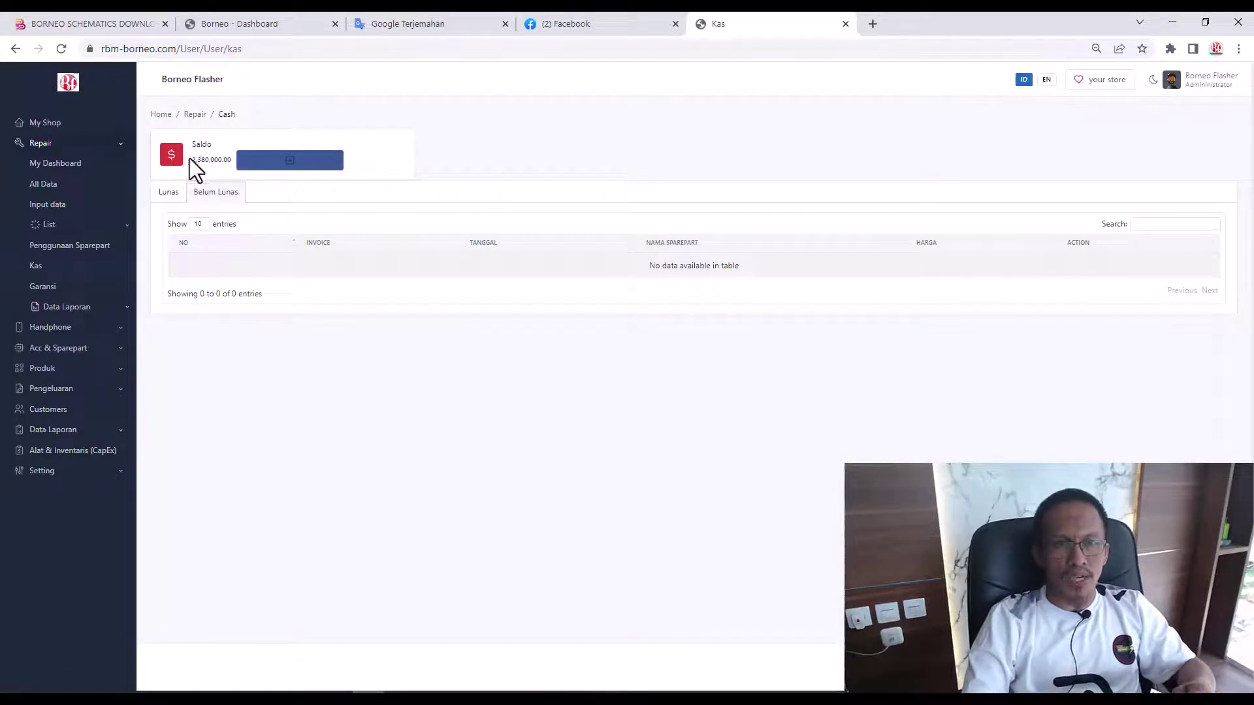
left_click_drag(192, 159, 223, 159)
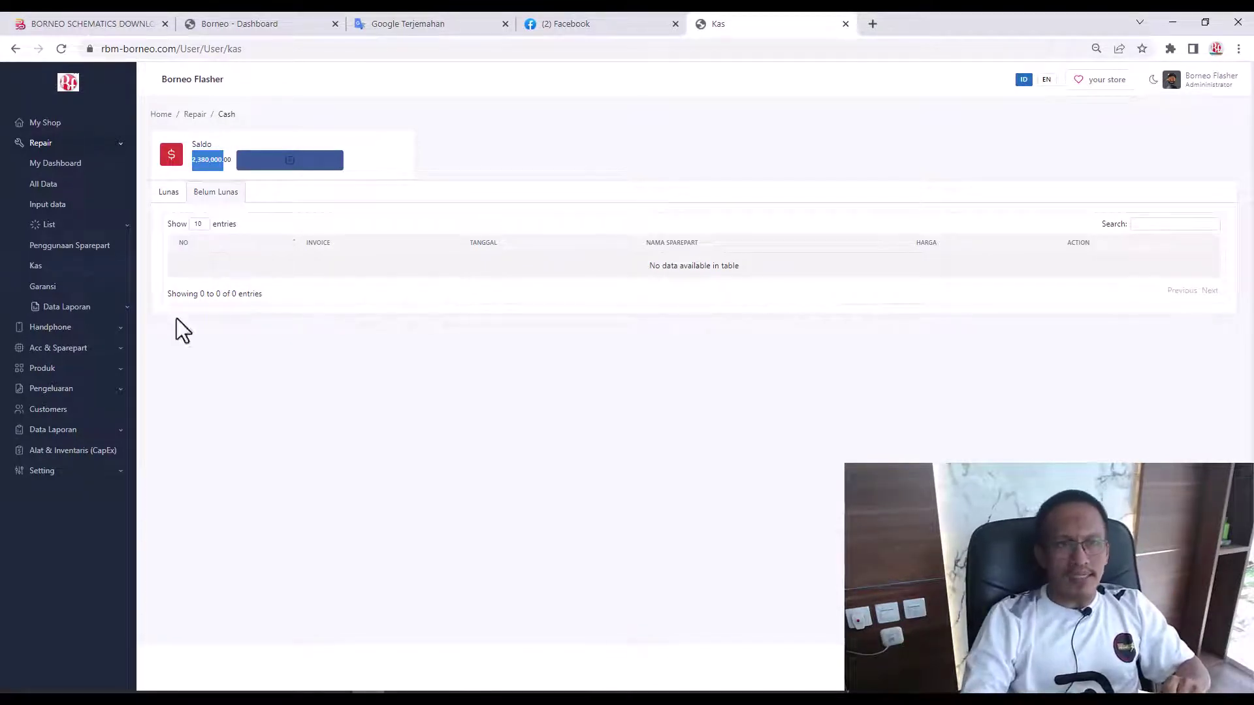
left_click(257, 400)
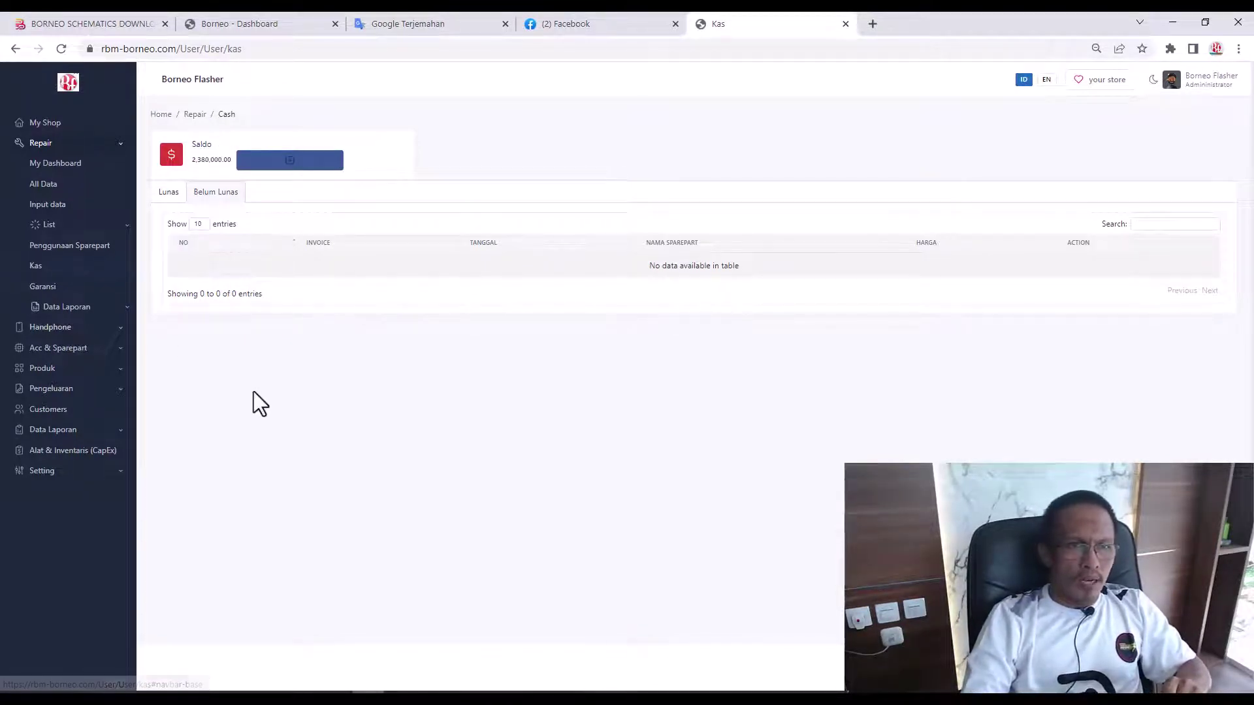
- Open the Garansi list of the Repair section to check the warranty expiry dates and statuses
left_click(51, 289)
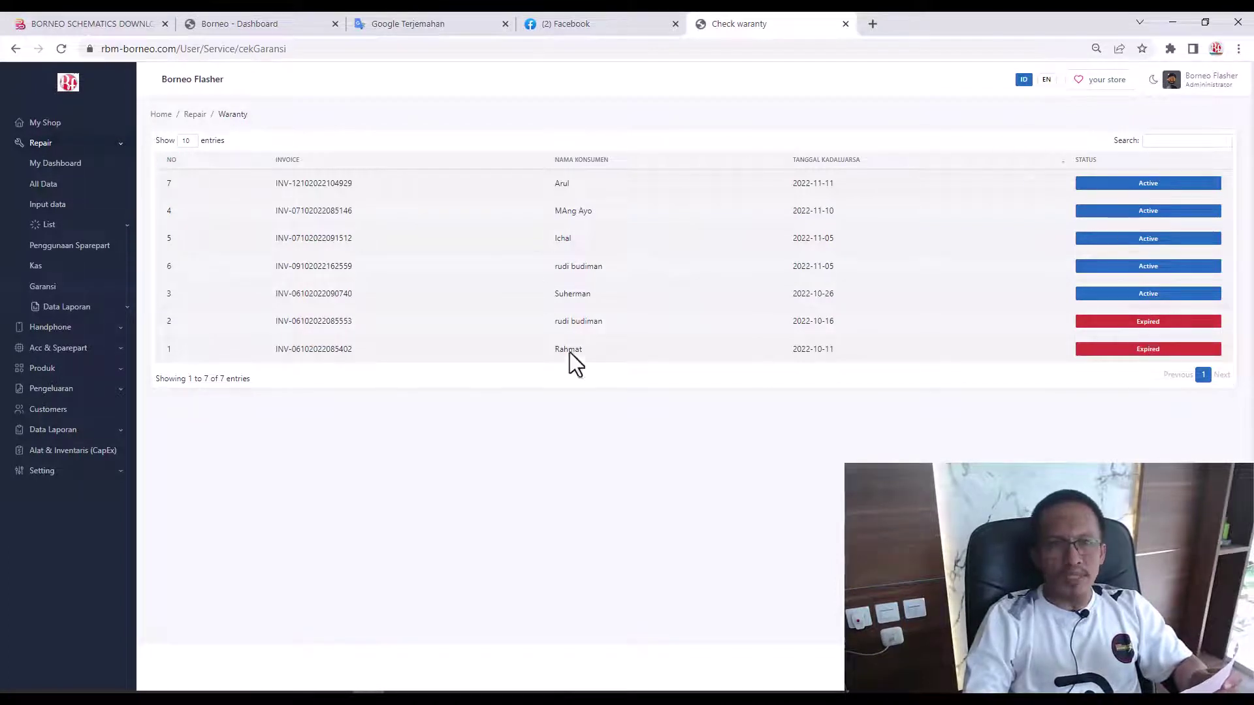
left_click(116, 228)
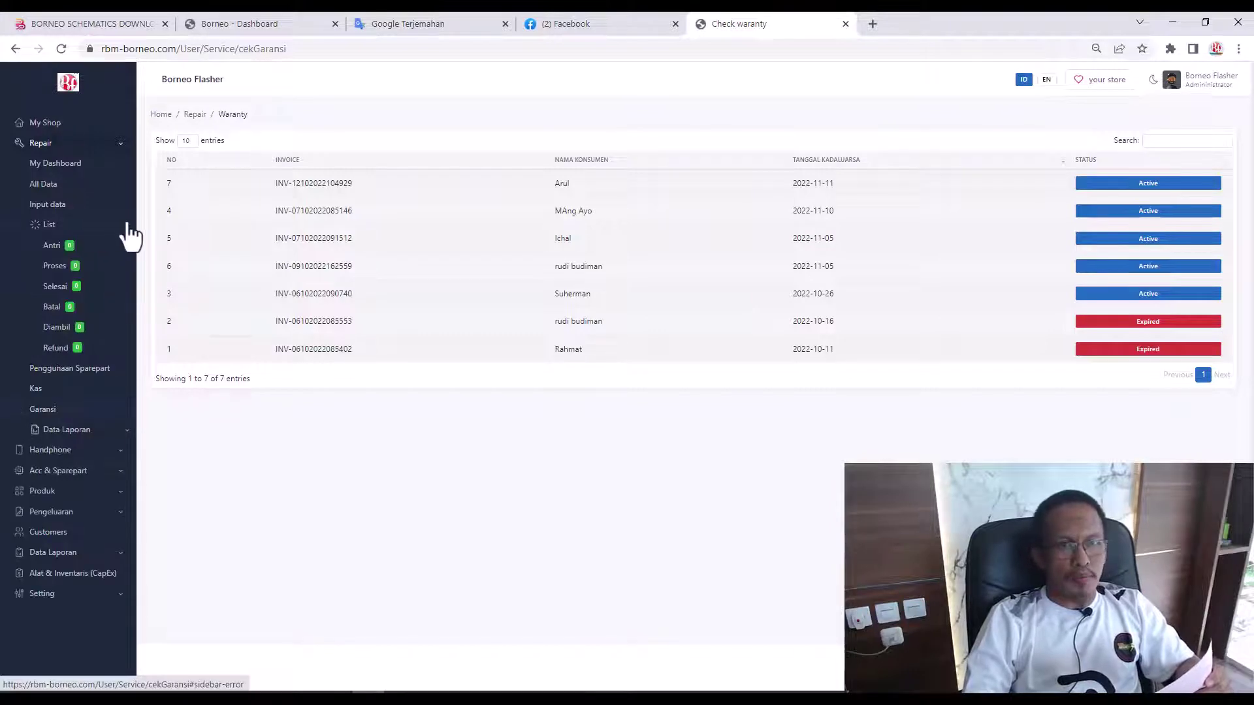
left_click(129, 227)
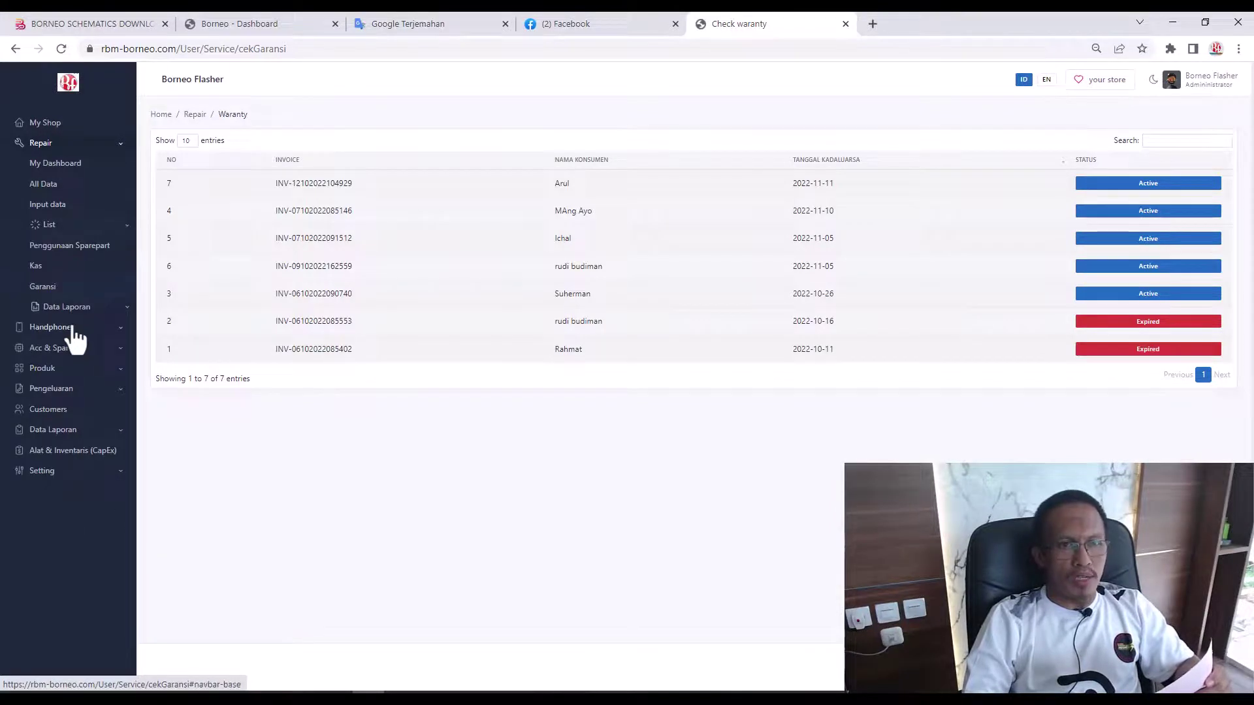
left_click(120, 349)
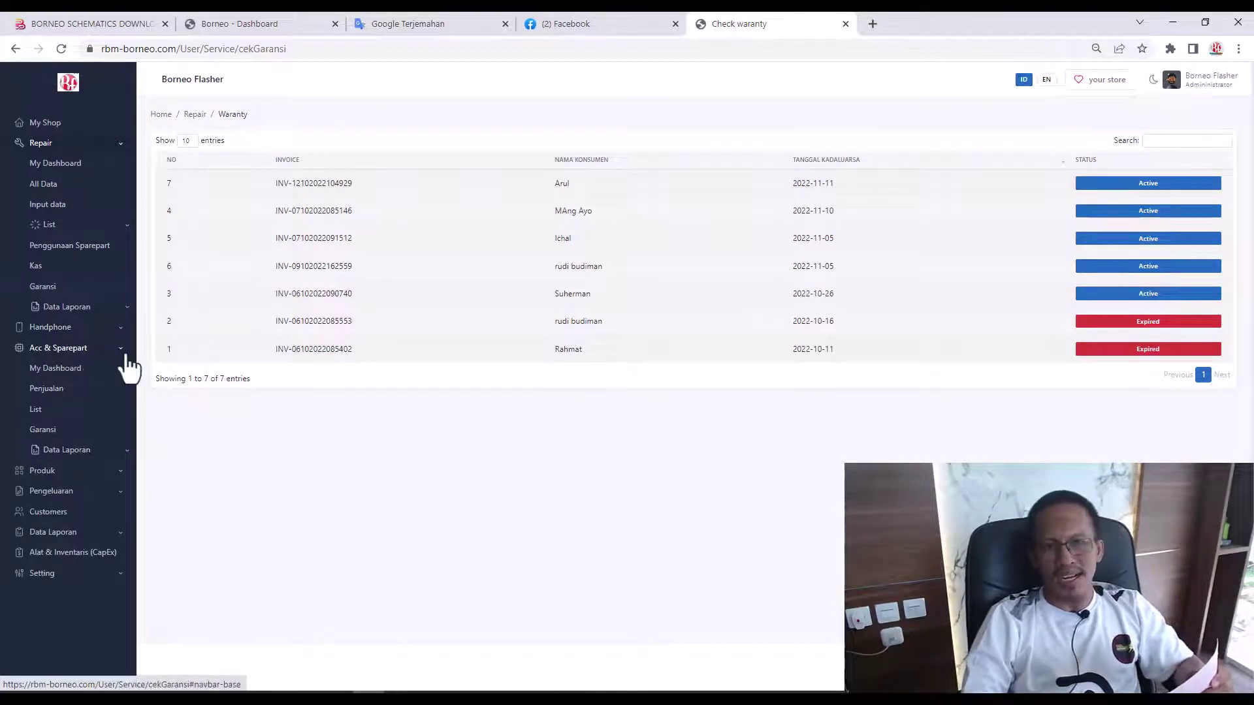
left_click(122, 350)
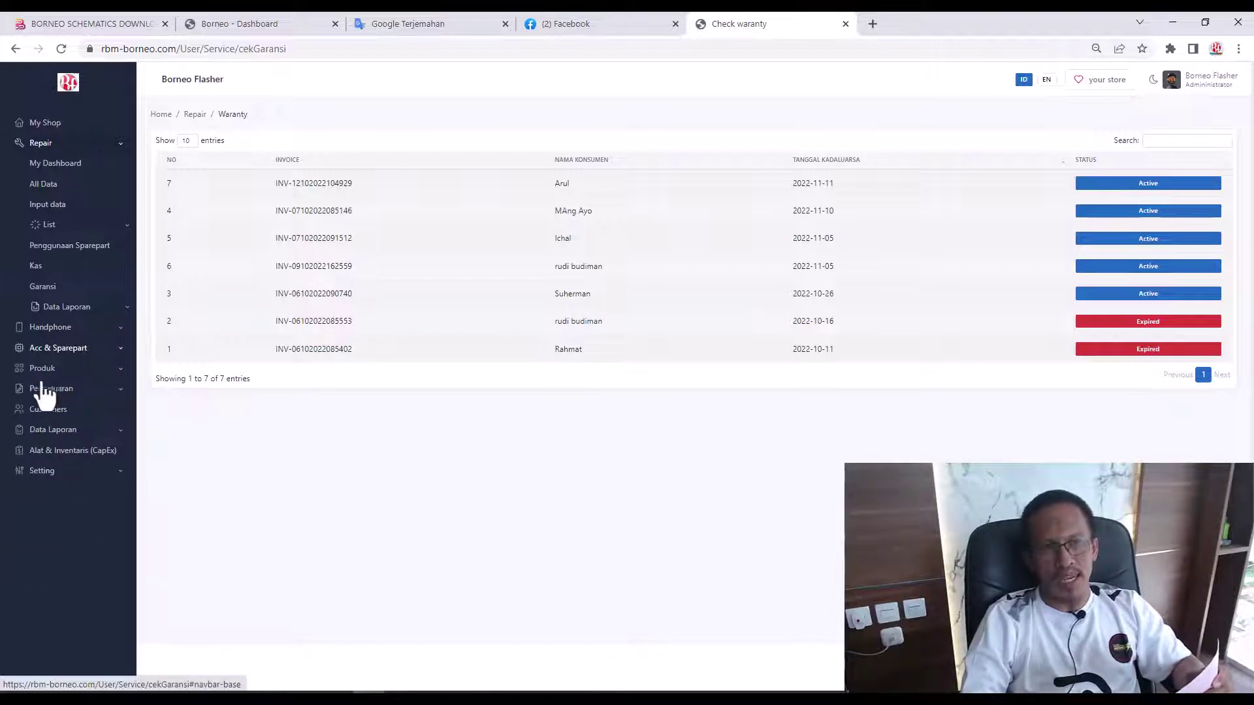
- Open the Toko page under Pengeluaran to review the store expenses
left_click(122, 390)
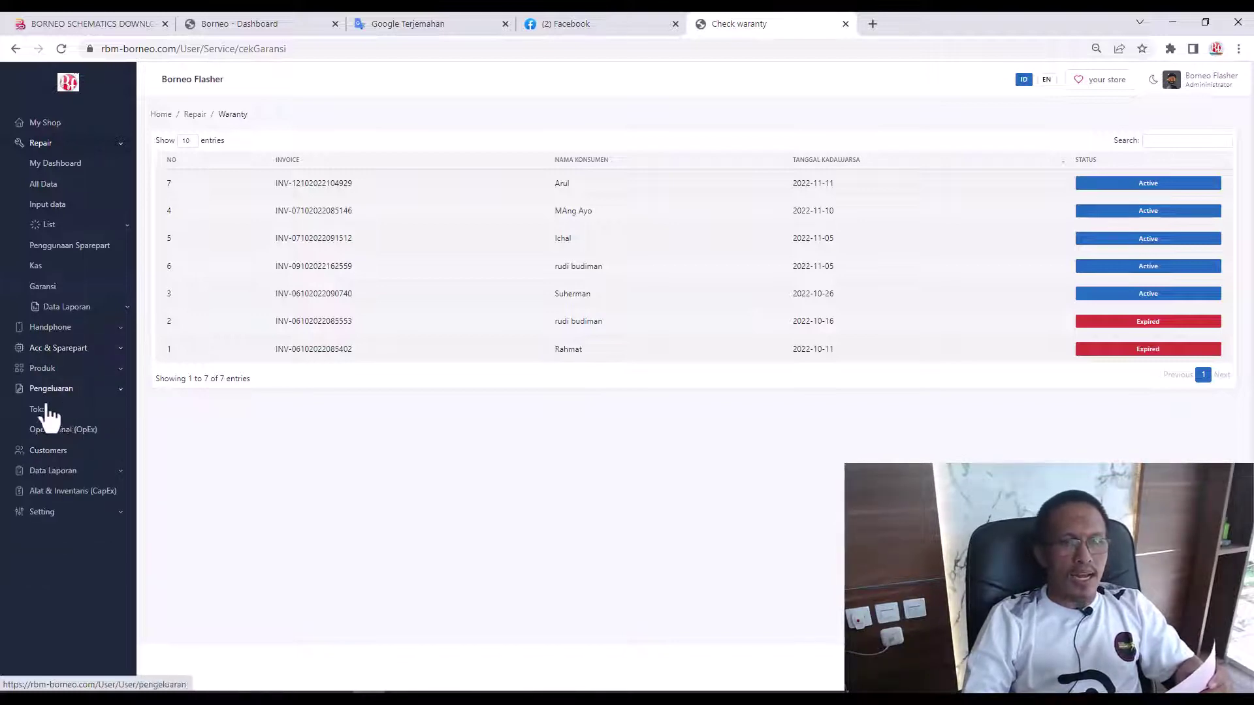
left_click(40, 409)
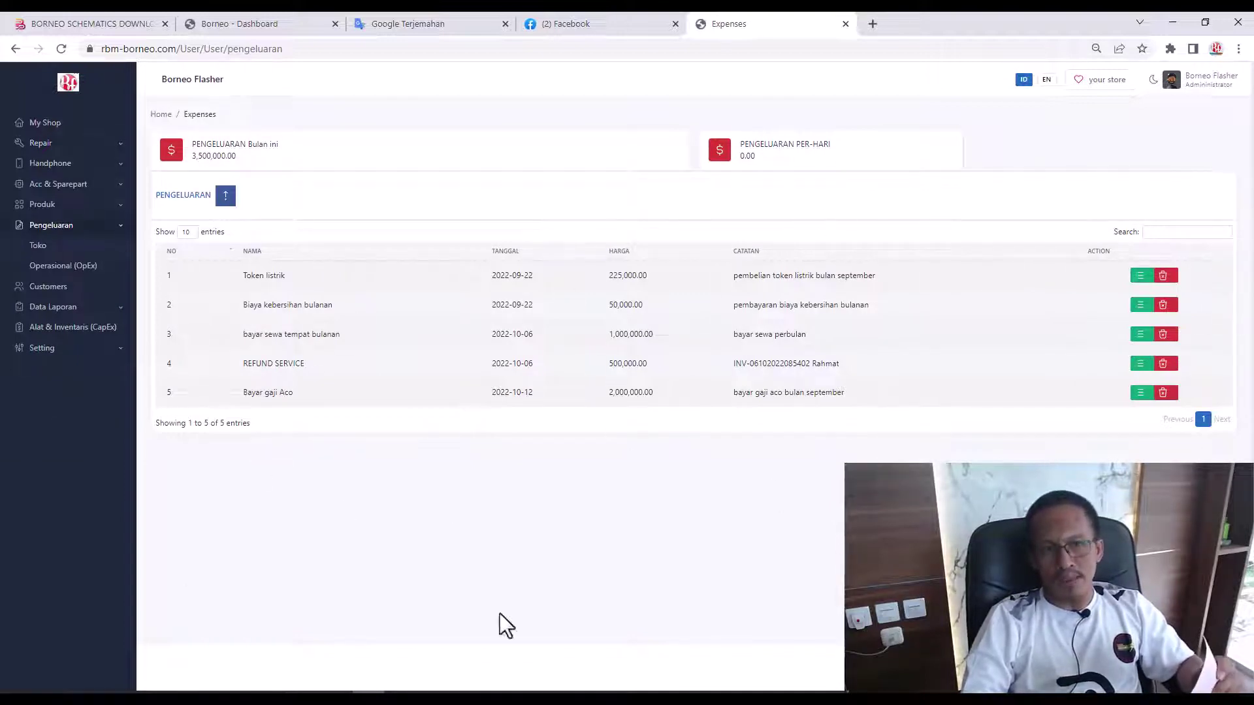
- Open All Data under Data Laporan and examine the daily report's profit figures, filter options and report tables
left_click(110, 307)
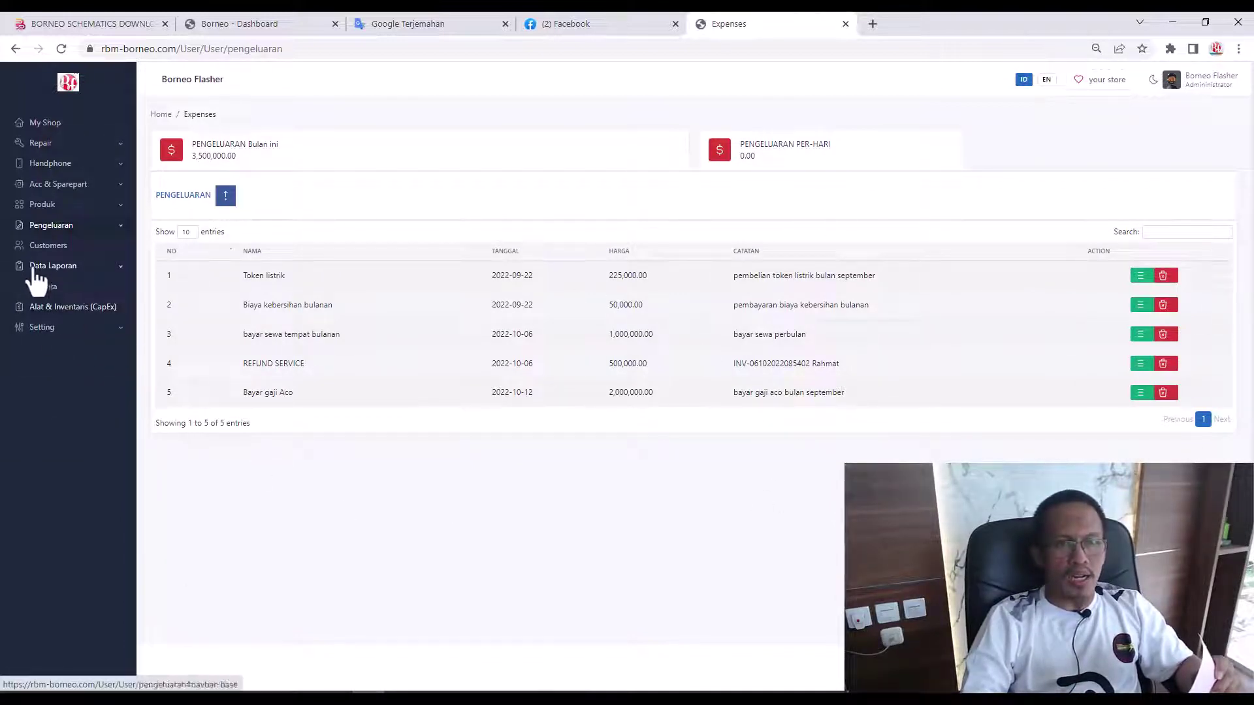
left_click(46, 289)
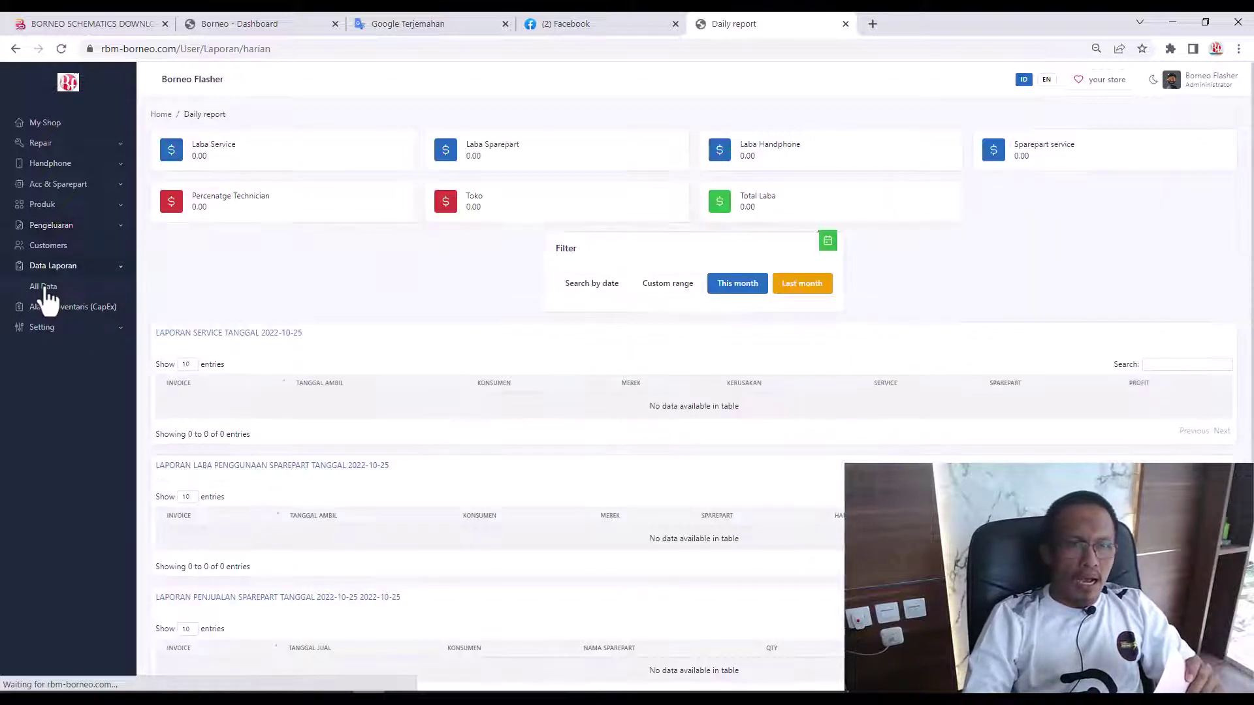
scroll(816, 551, "down", 5)
scroll(806, 532, "up", 5)
scroll(800, 523, "down", 2)
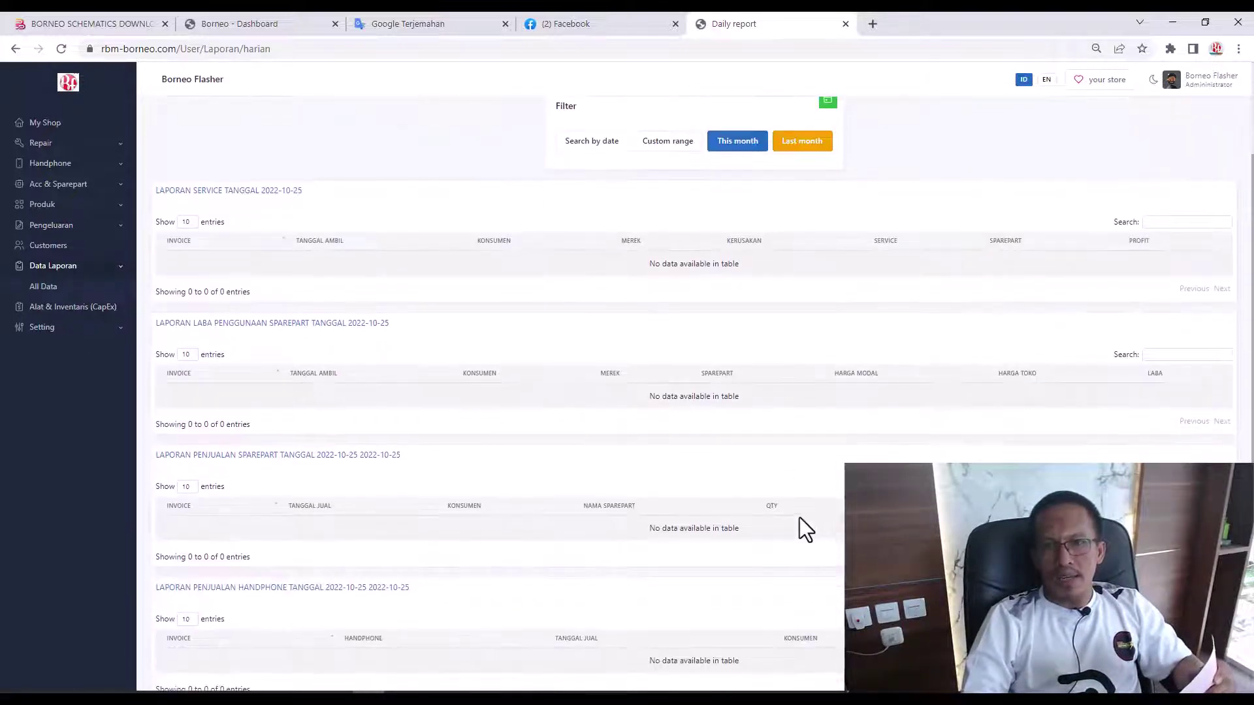
scroll(790, 516, "up", 2)
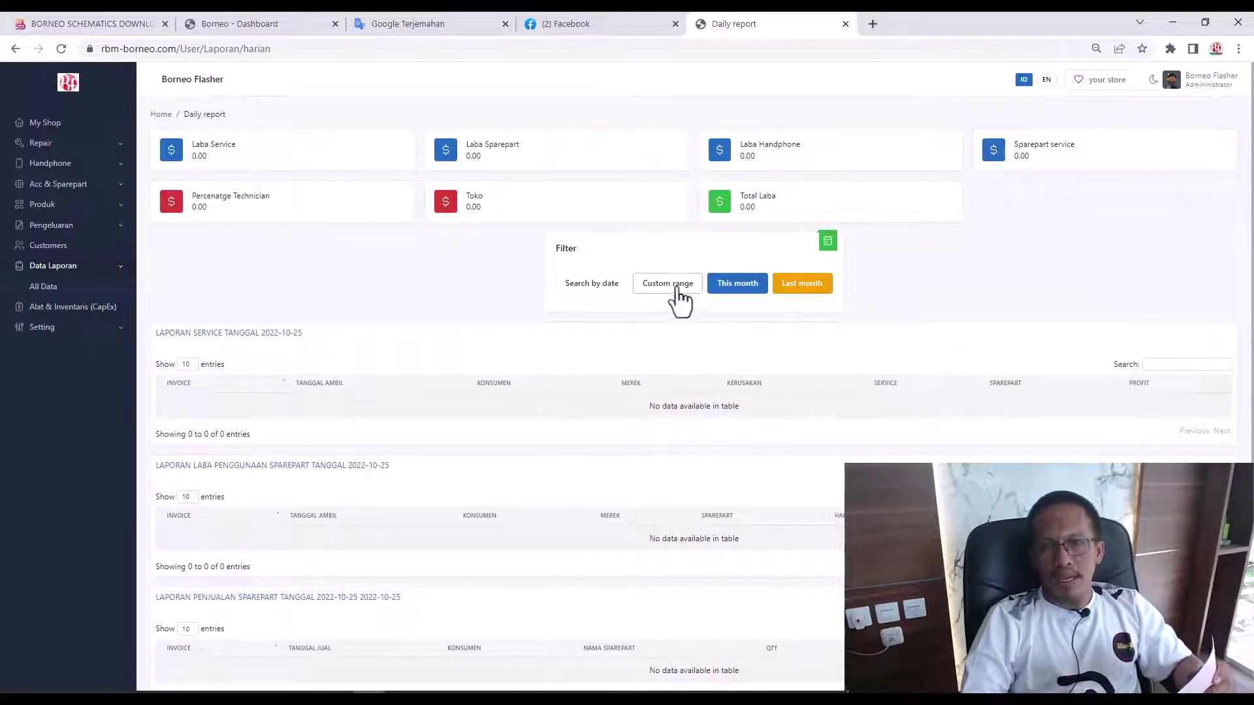
- Filter the daily report to this month and examine the service, spare part, handphone and Toko tables and profit totals
left_click(739, 288)
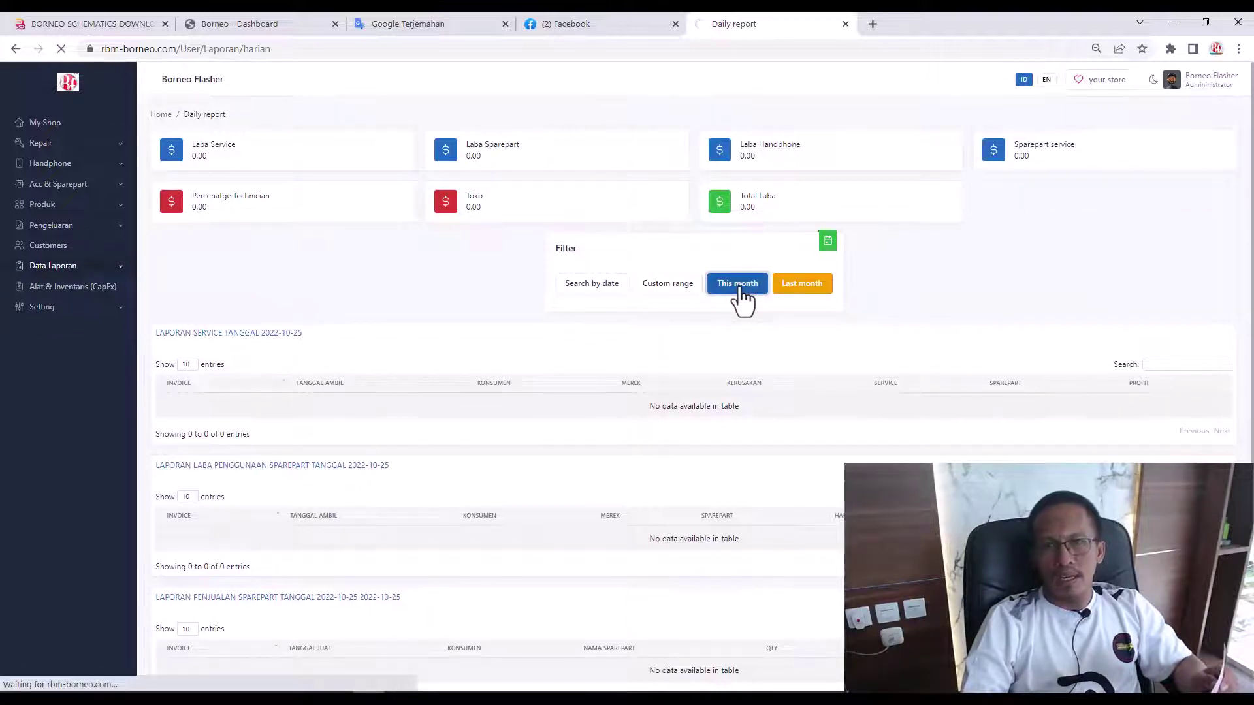
scroll(562, 477, "down", 2)
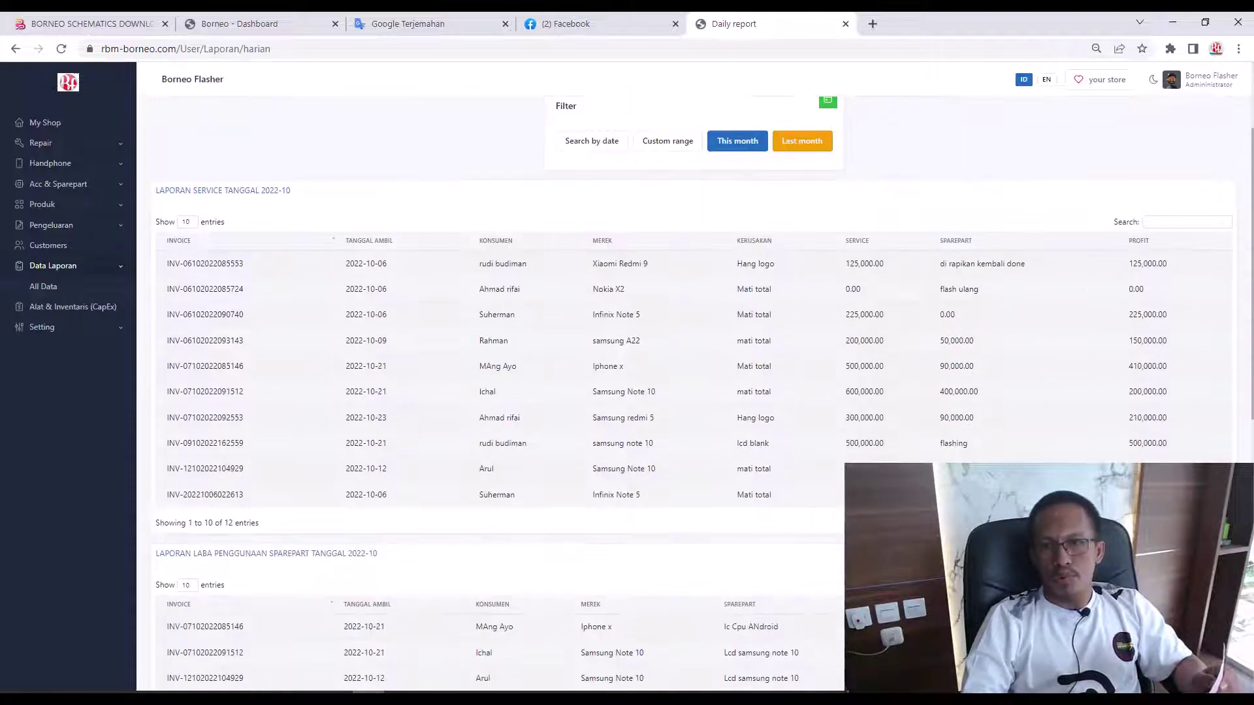
scroll(721, 457, "up", 2)
scroll(965, 405, "down", 3)
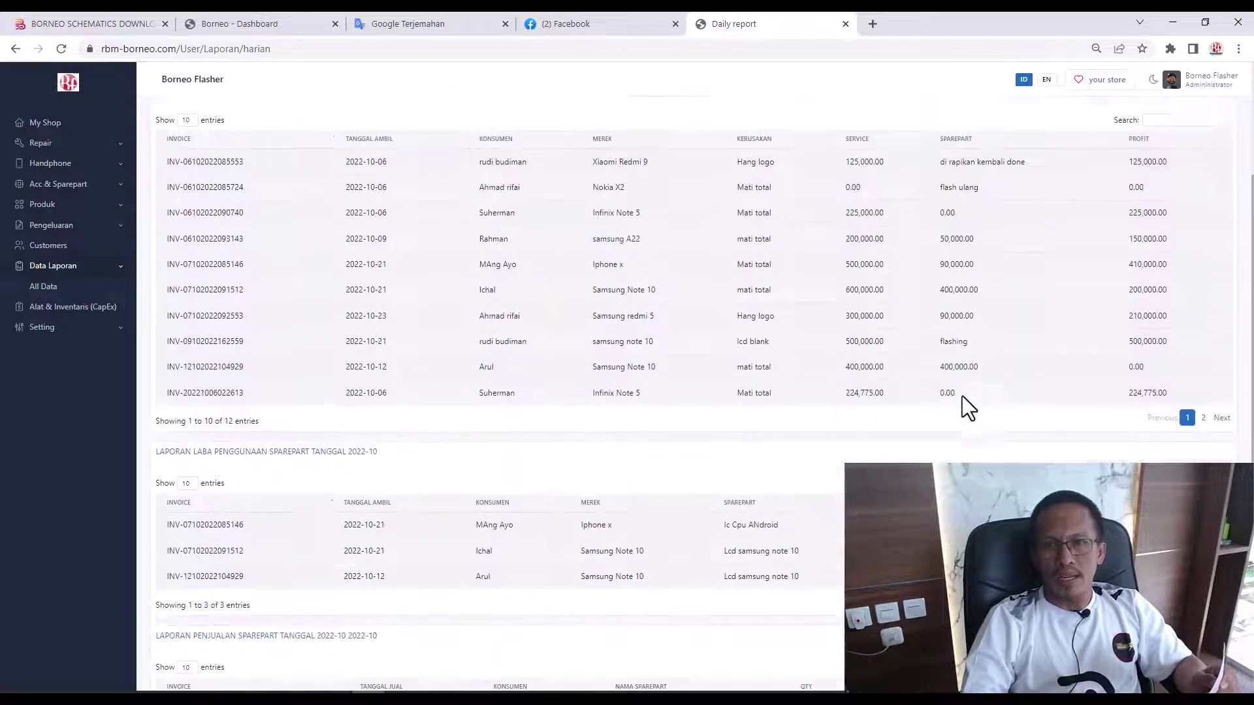
scroll(962, 396, "down", 4)
scroll(946, 442, "down", 3)
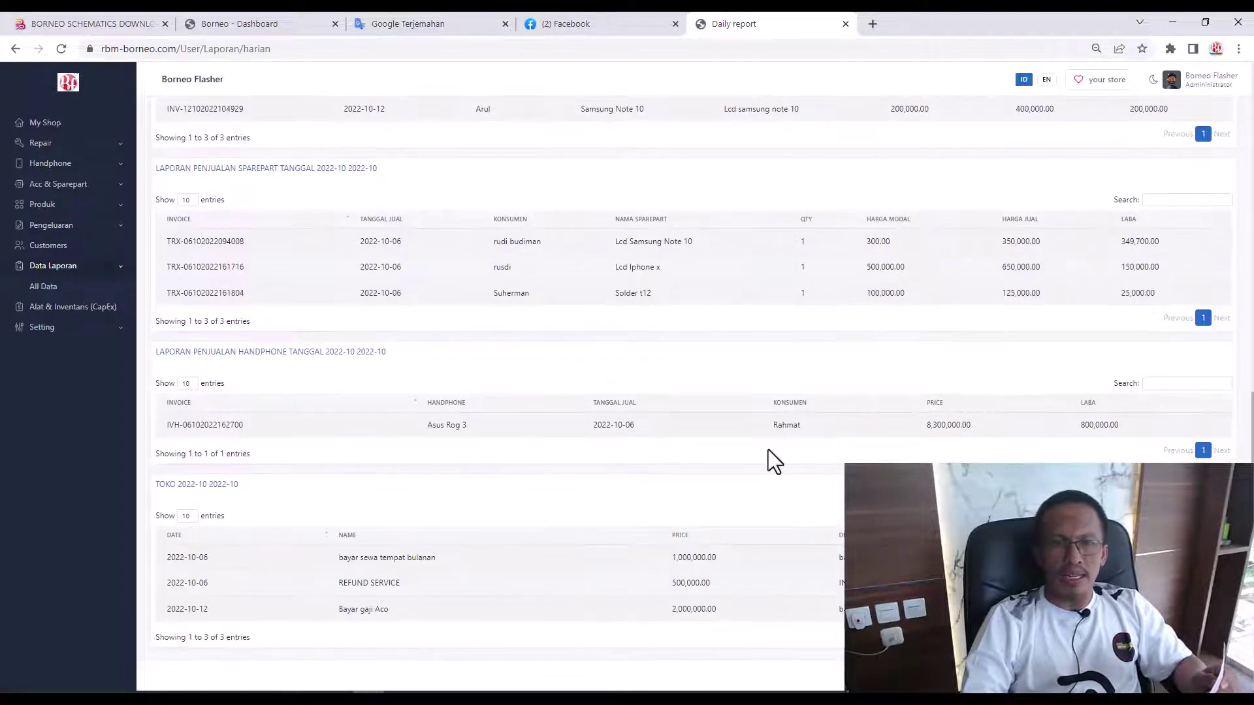
scroll(768, 449, "up", 6)
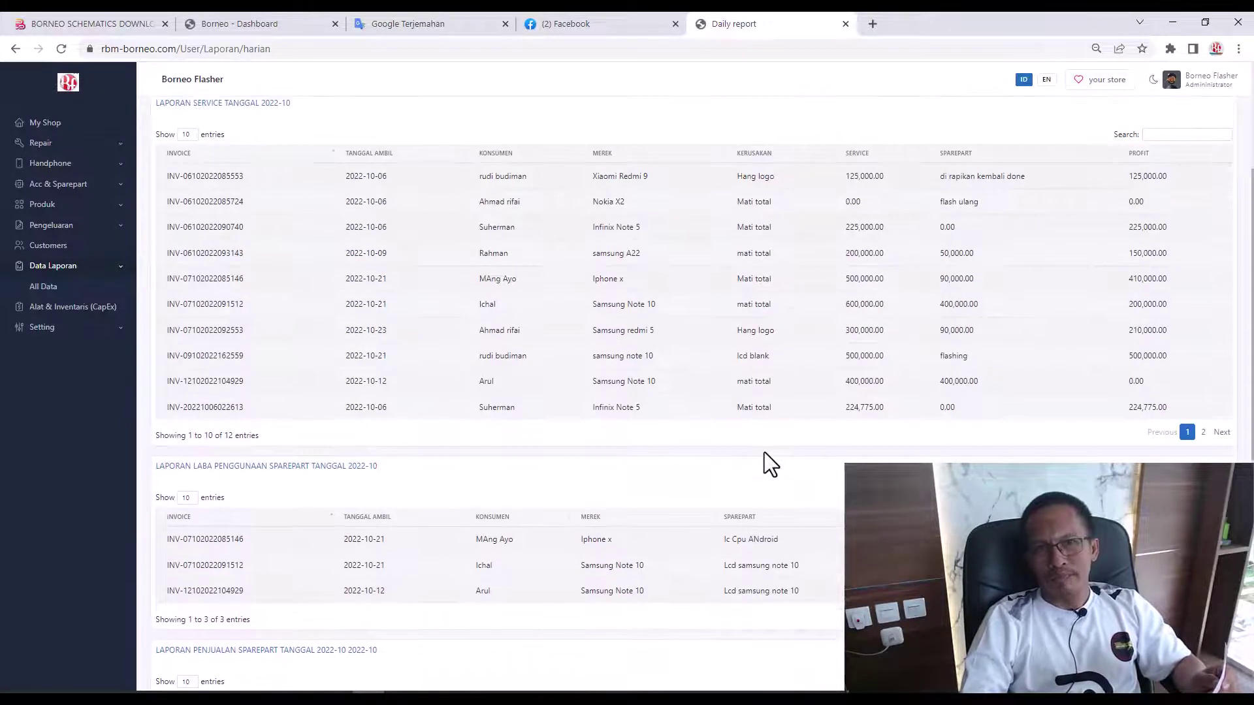
scroll(767, 457, "up", 3)
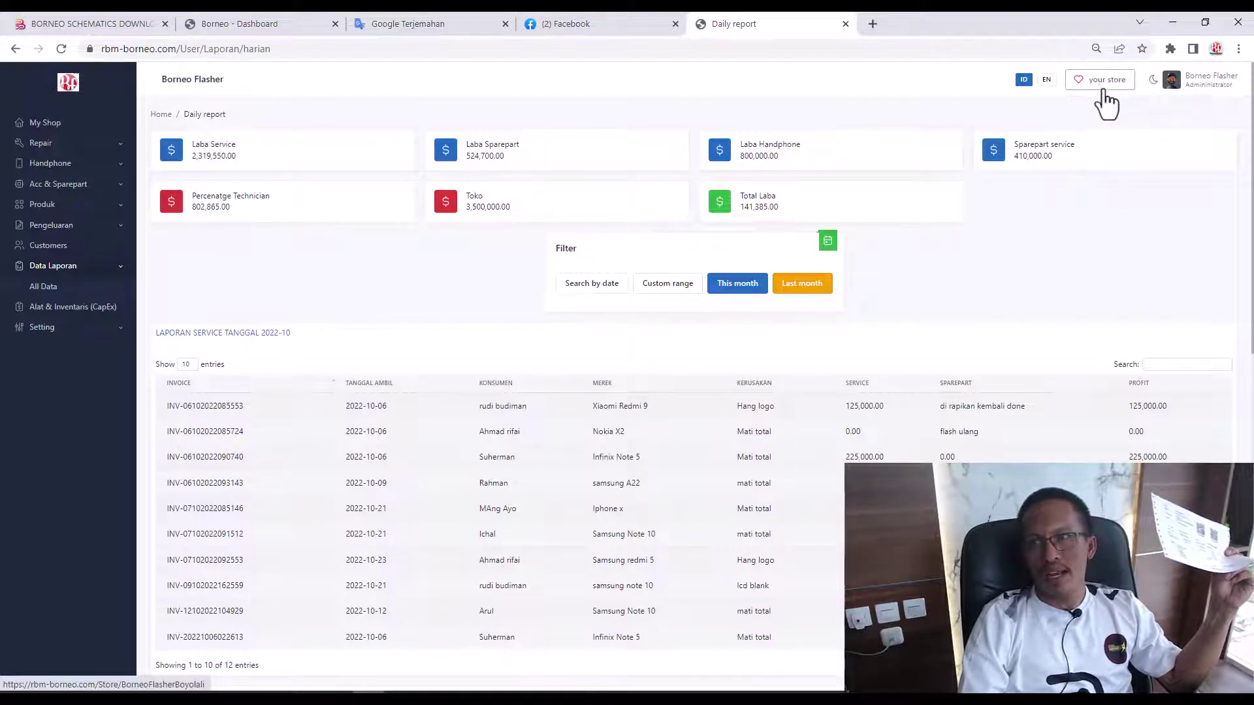
- Open the public store page and look over its banner, Service Check form and service links
left_click(1083, 80)
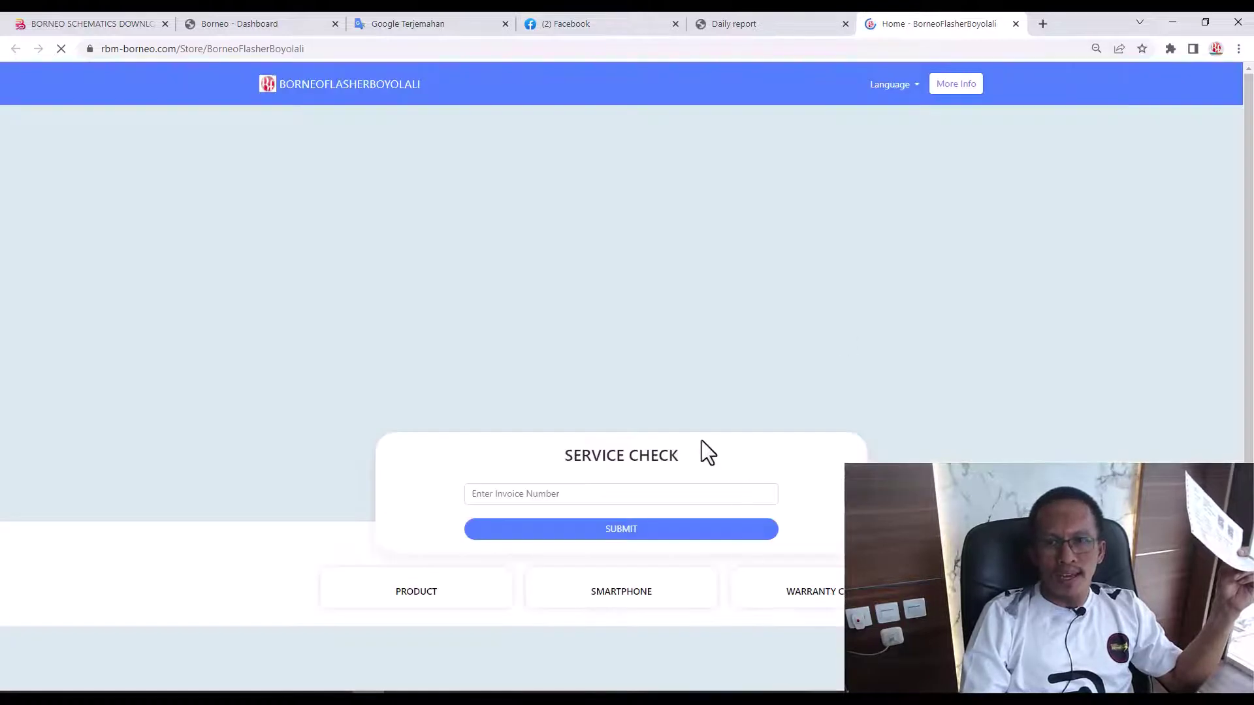
scroll(710, 236, "down", 3)
scroll(761, 237, "up", 3)
scroll(832, 279, "down", 4)
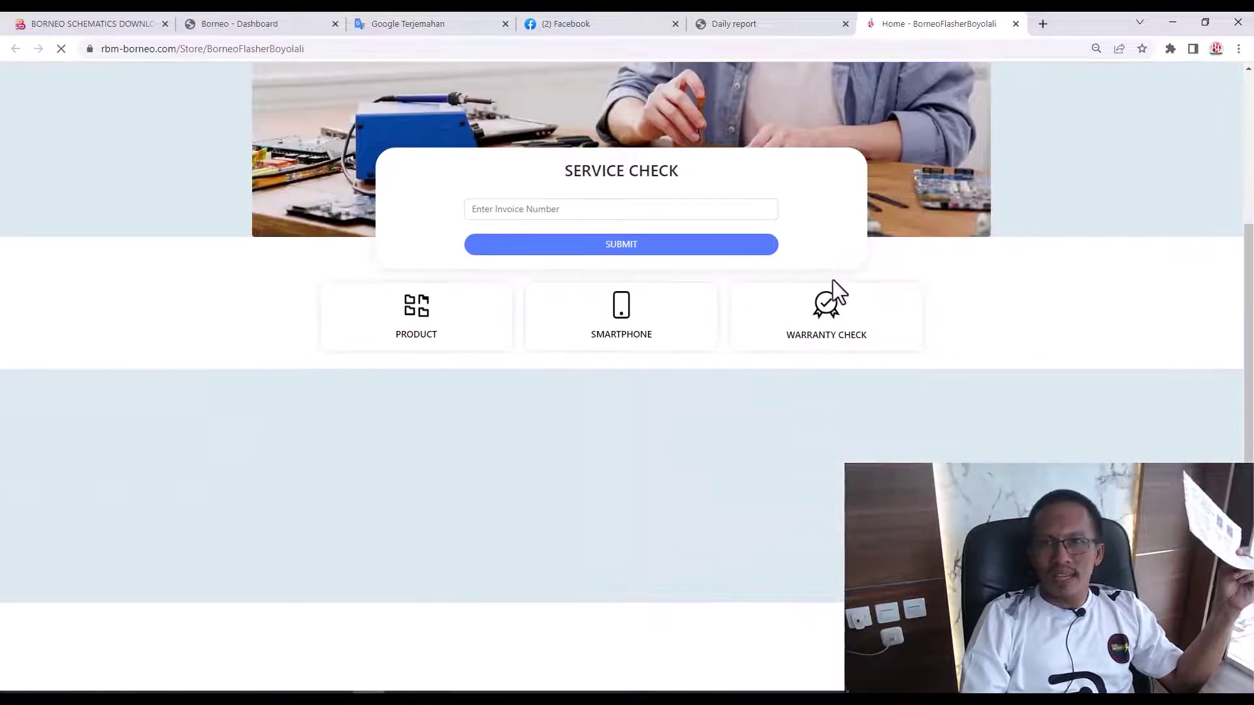
scroll(833, 279, "up", 4)
- Return to the daily report and copy the invoice number from the third row of the service report
left_click(781, 14)
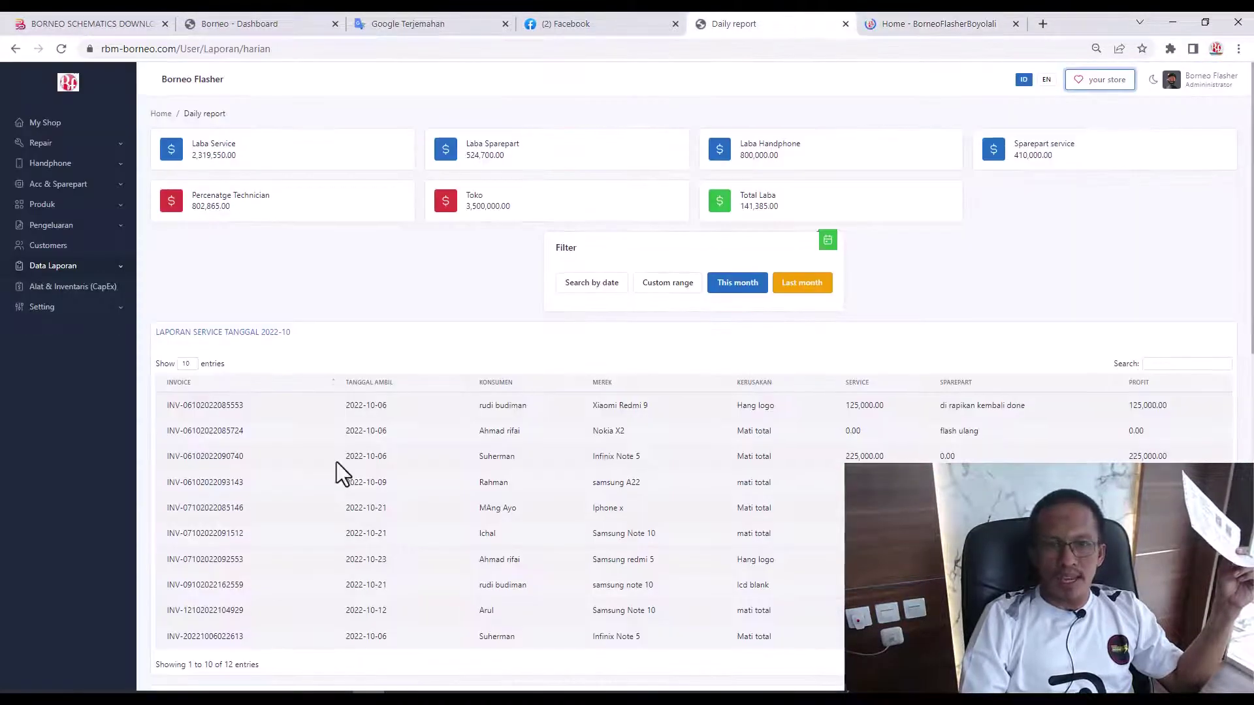
scroll(261, 376, "down", 1)
left_click_drag(256, 365, 171, 366)
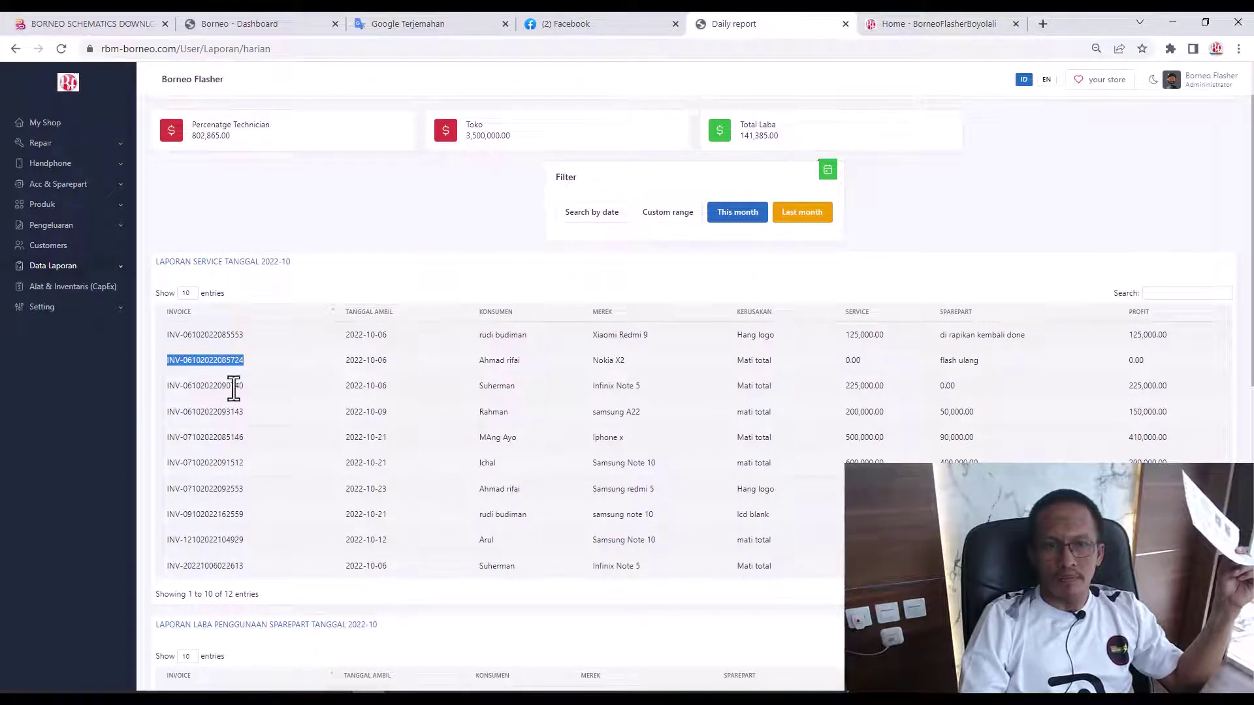
left_click_drag(245, 386, 205, 385)
right_click(202, 386)
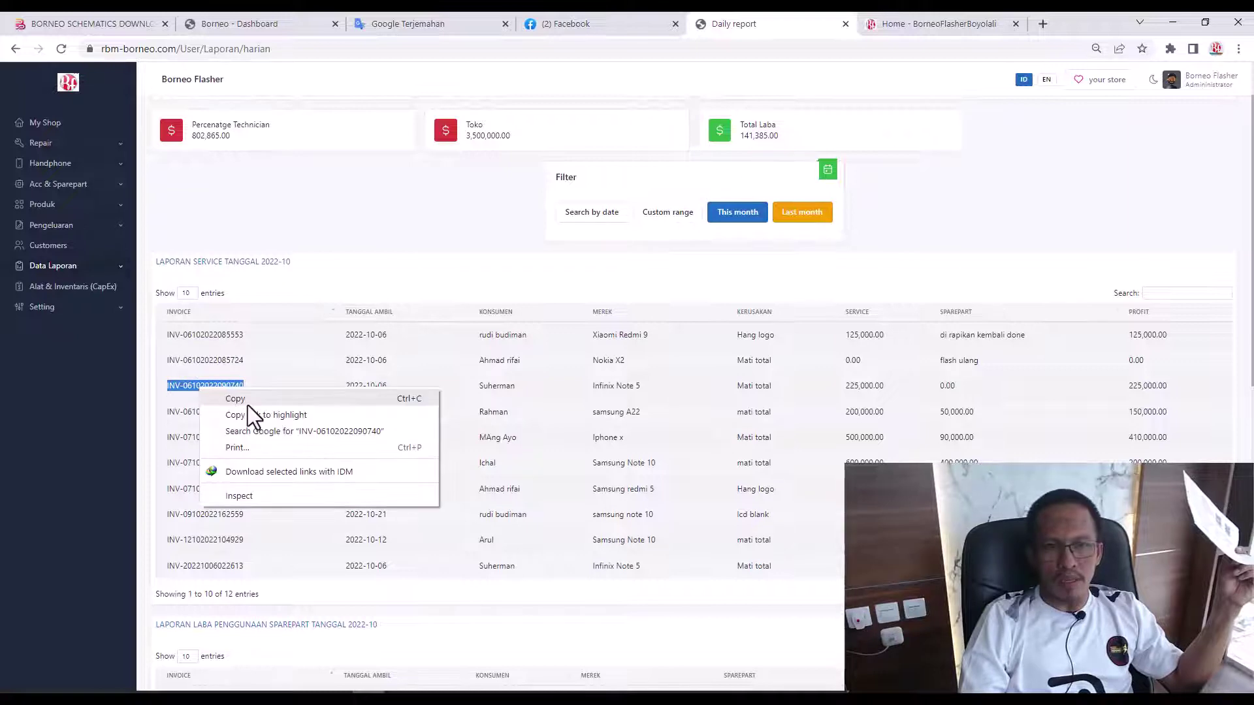
left_click(248, 405)
- Look up the copied invoice number with Service Check on the public store page
left_click(905, 24)
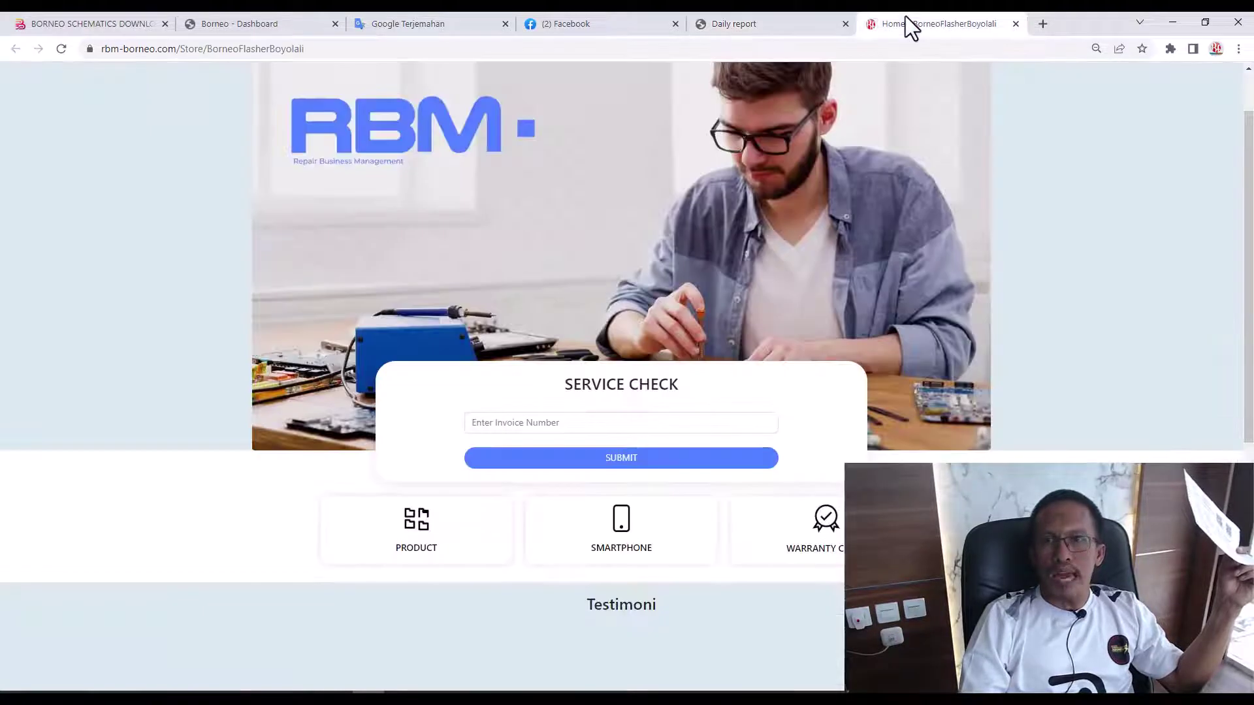
left_click(558, 423)
right_click(556, 423)
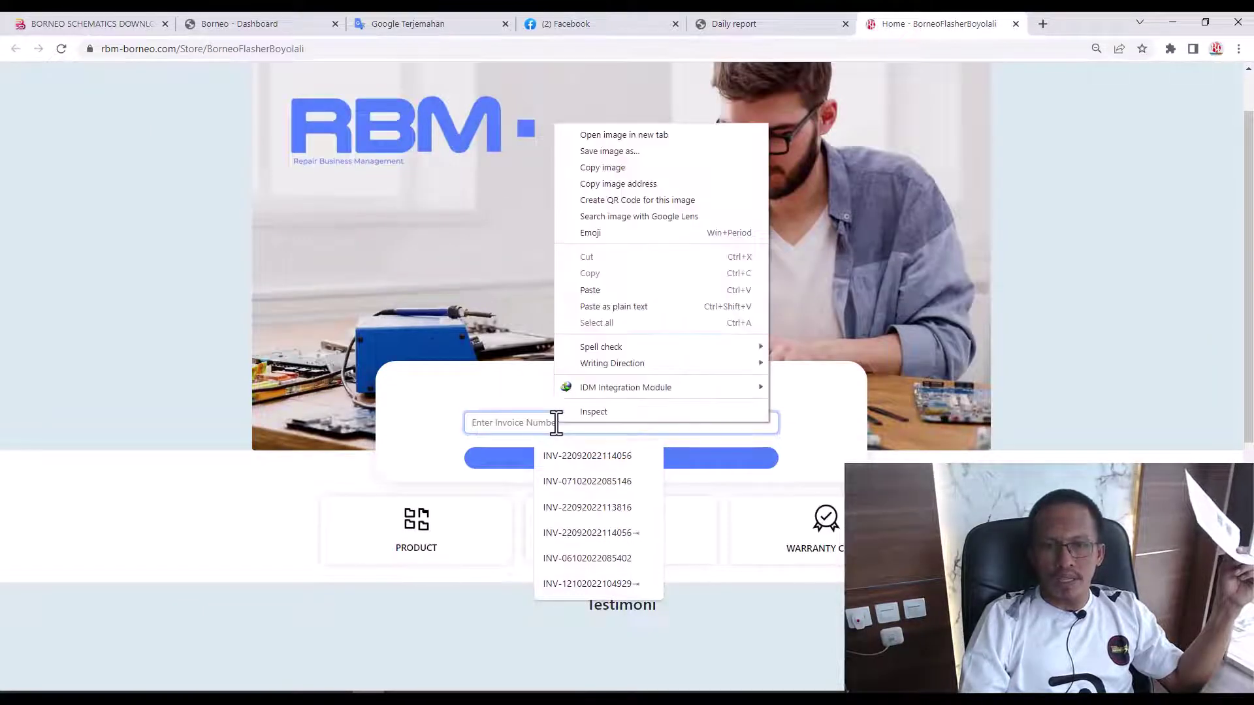
left_click(617, 292)
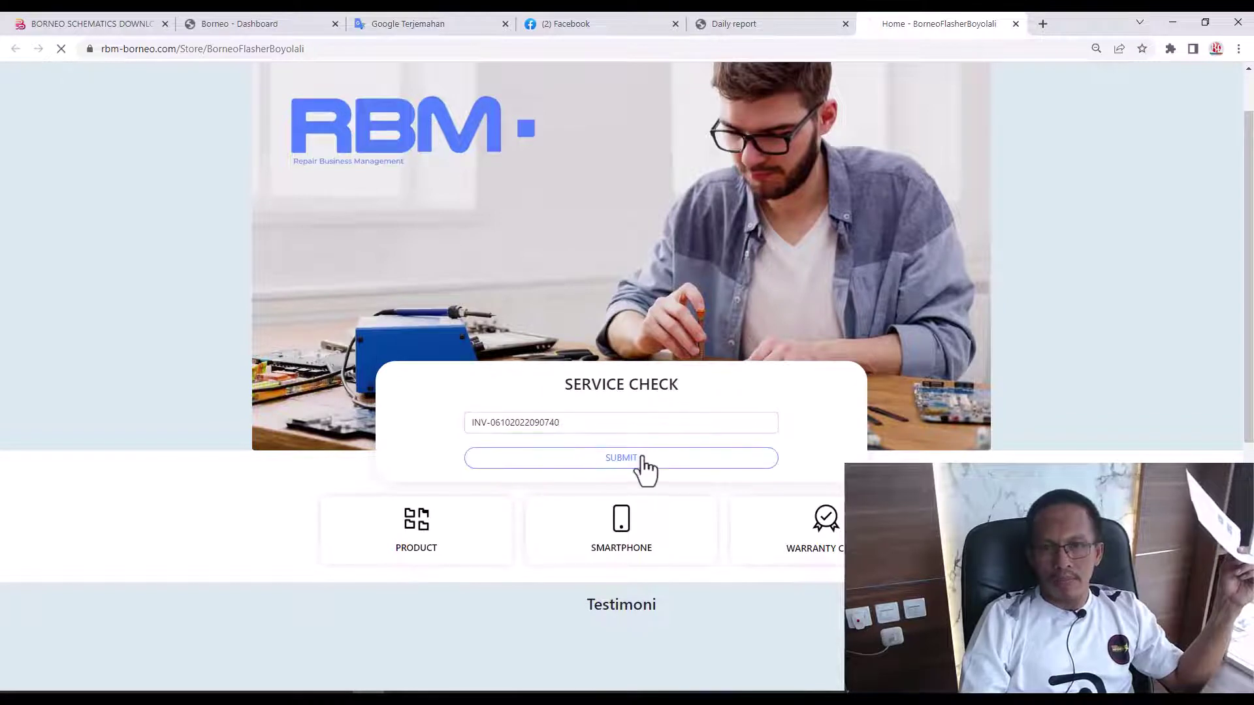
- Examine the tracking result's customer and device details and its Queue, Proccess, Done and Taken status line
scroll(746, 370, "down", 4)
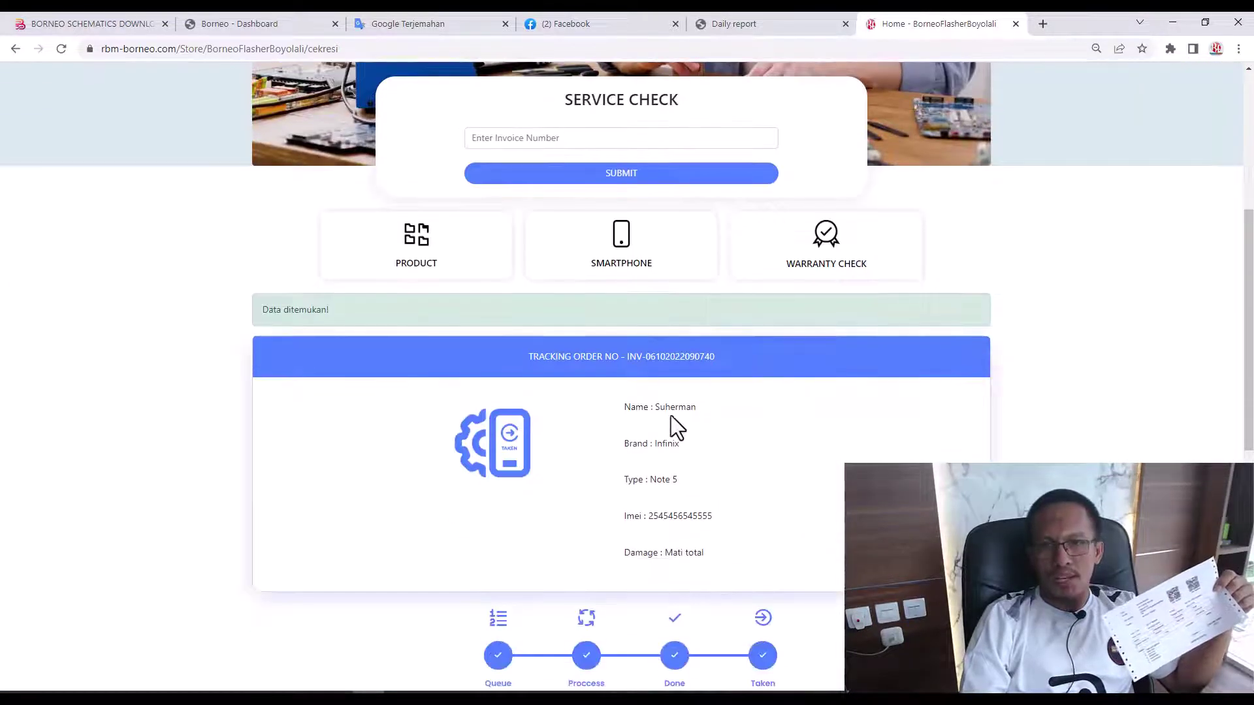
scroll(670, 457, "down", 4)
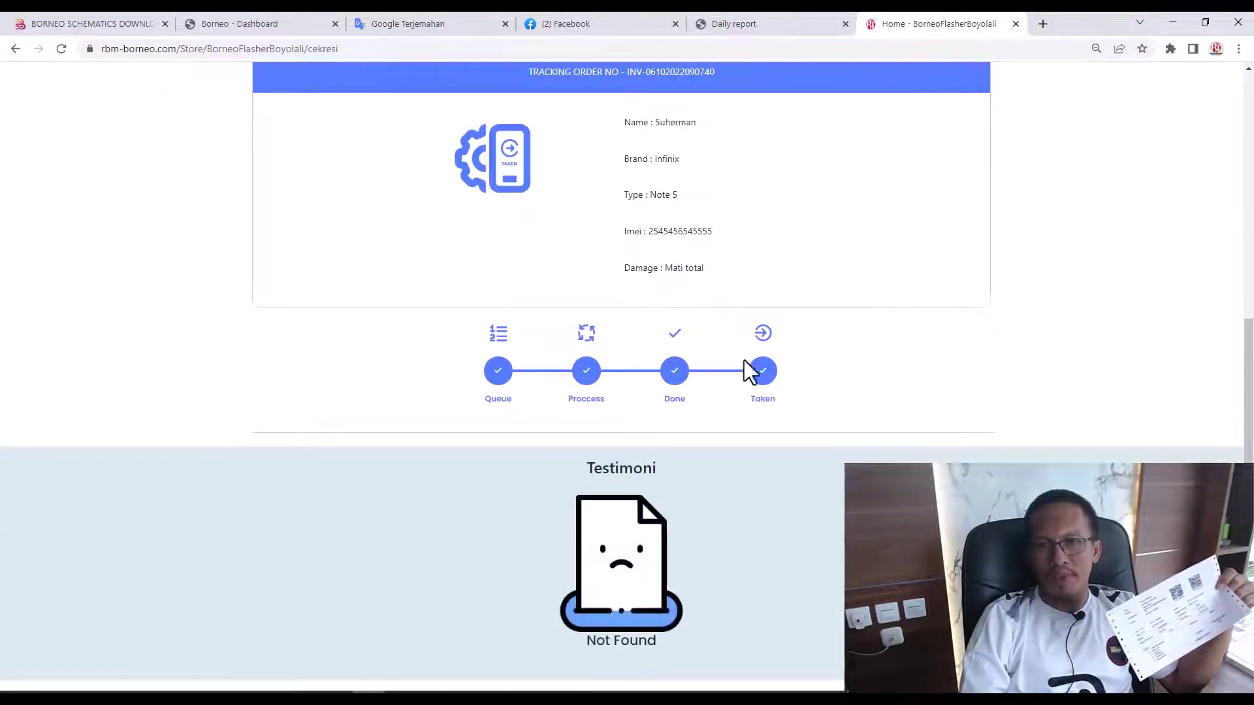
scroll(751, 424, "up", 1)
scroll(679, 398, "up", 2)
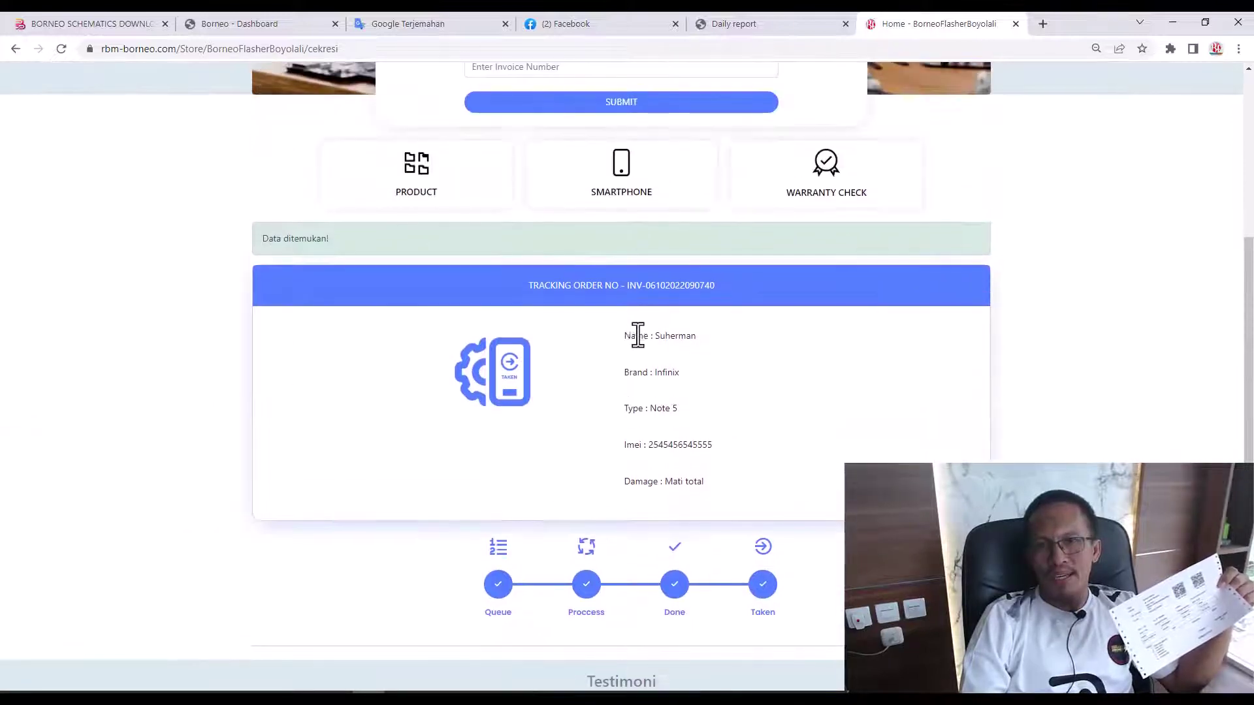
left_click_drag(622, 337, 750, 486)
scroll(673, 431, "up", 1)
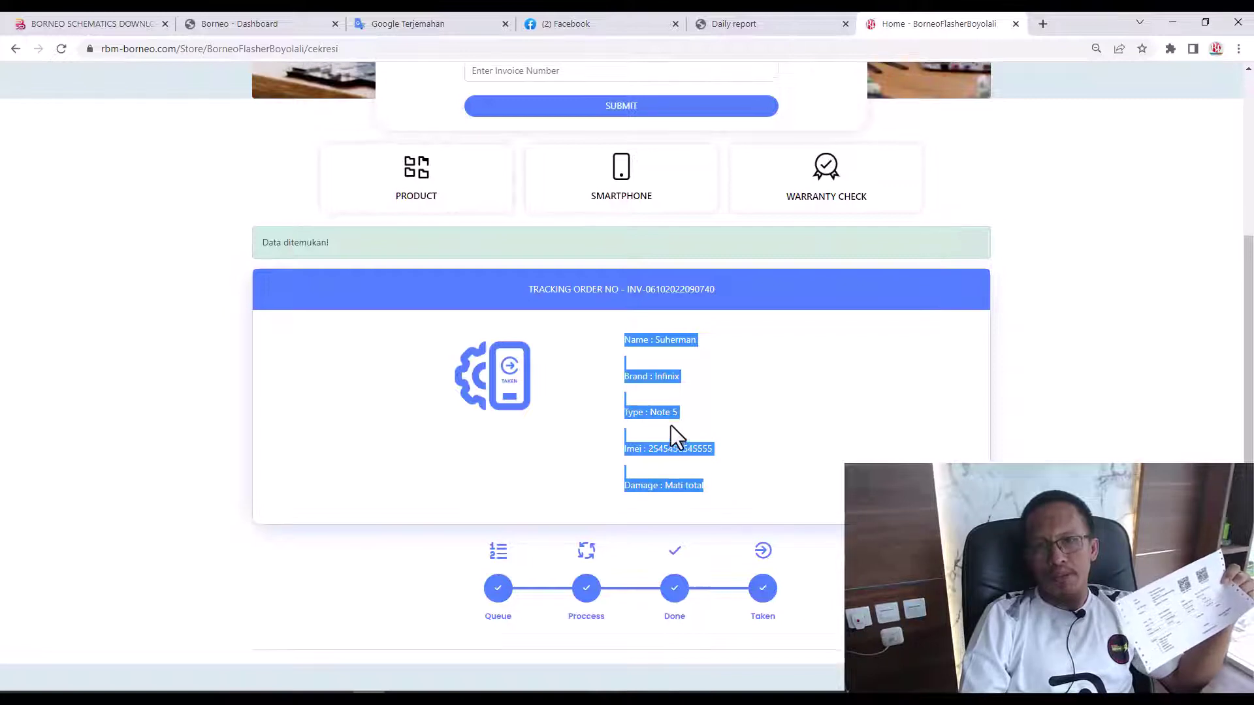
scroll(676, 431, "down", 3)
scroll(744, 311, "up", 5)
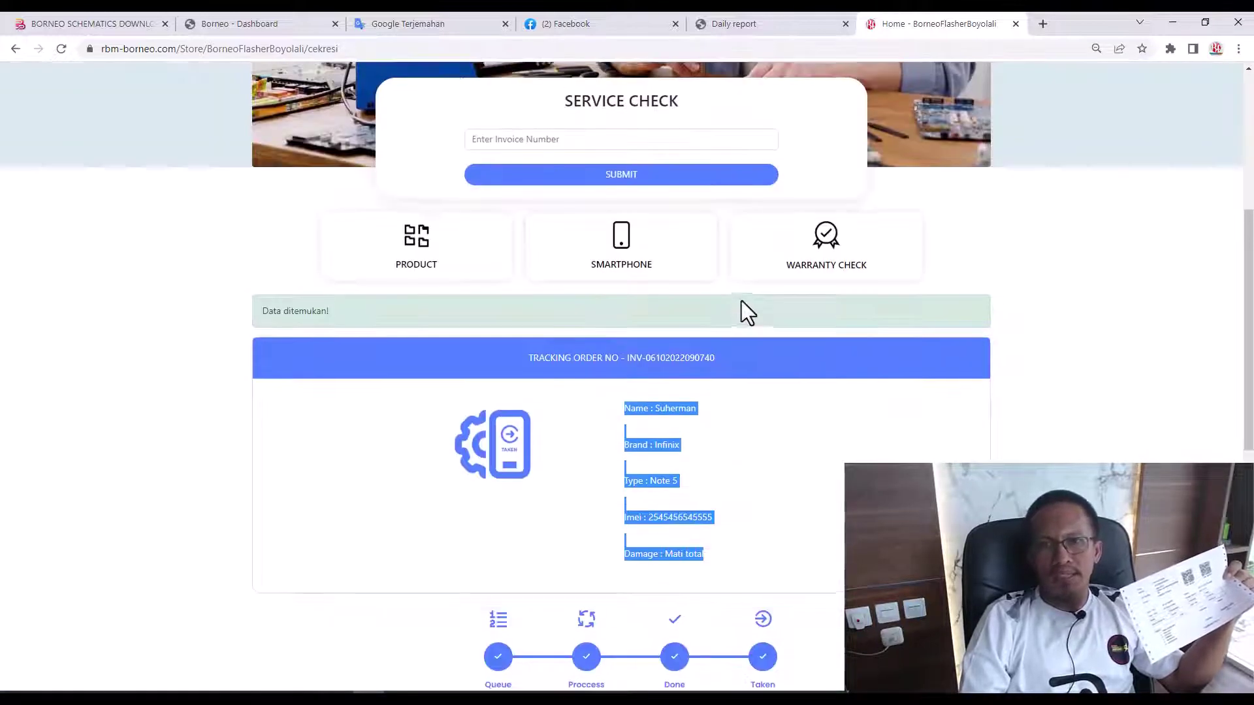
left_click(1088, 384)
scroll(694, 269, "up", 3)
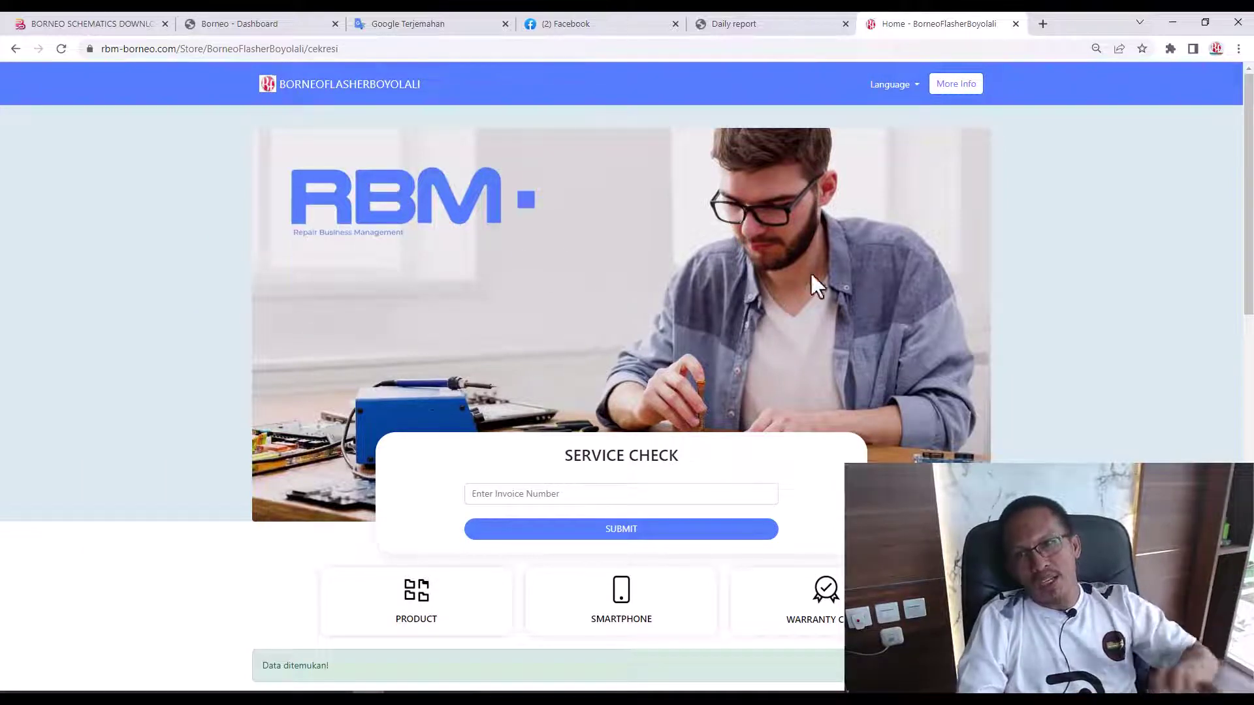
- Expand the Setting section beside the daily report to view its options, and compare them with the public store's home page
left_click(759, 21)
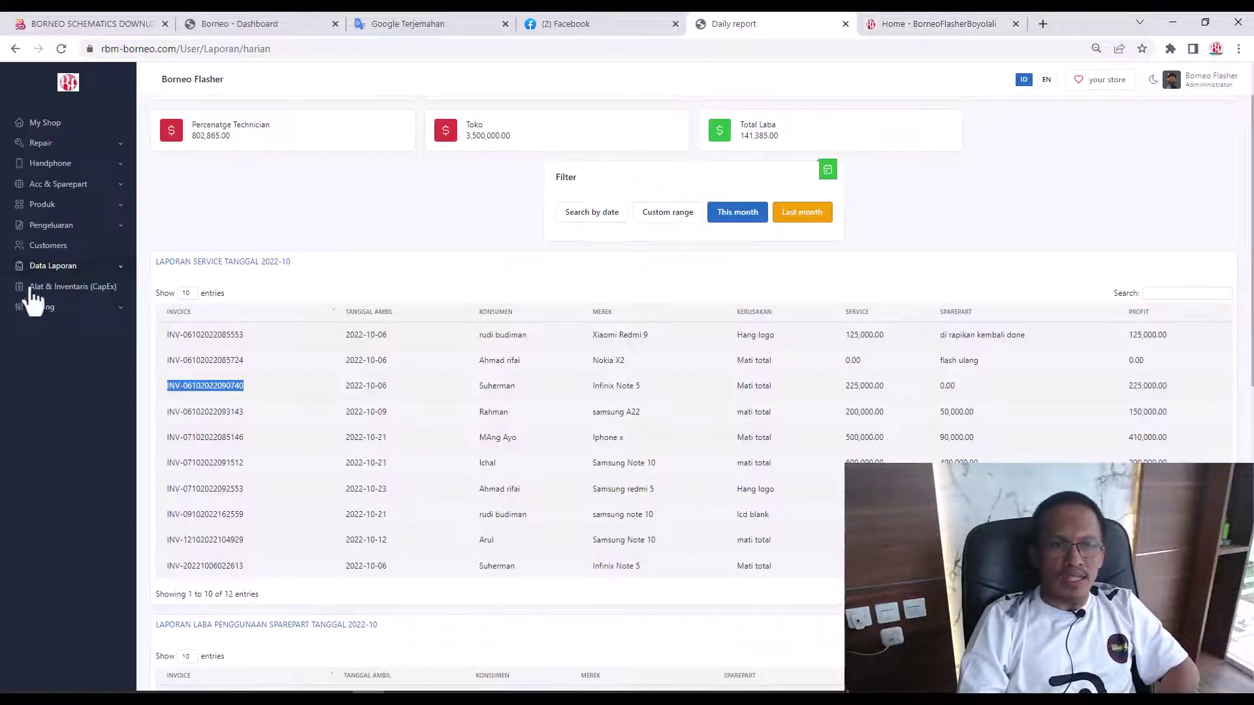
left_click(51, 310)
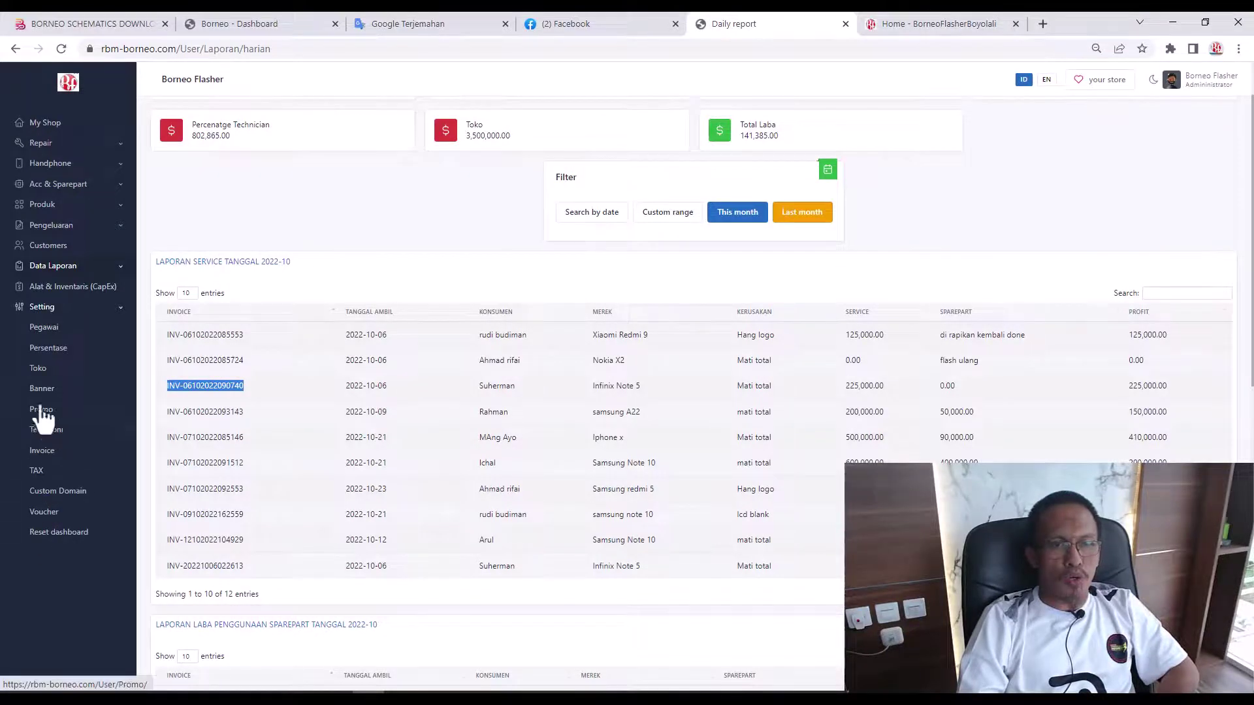
left_click(940, 24)
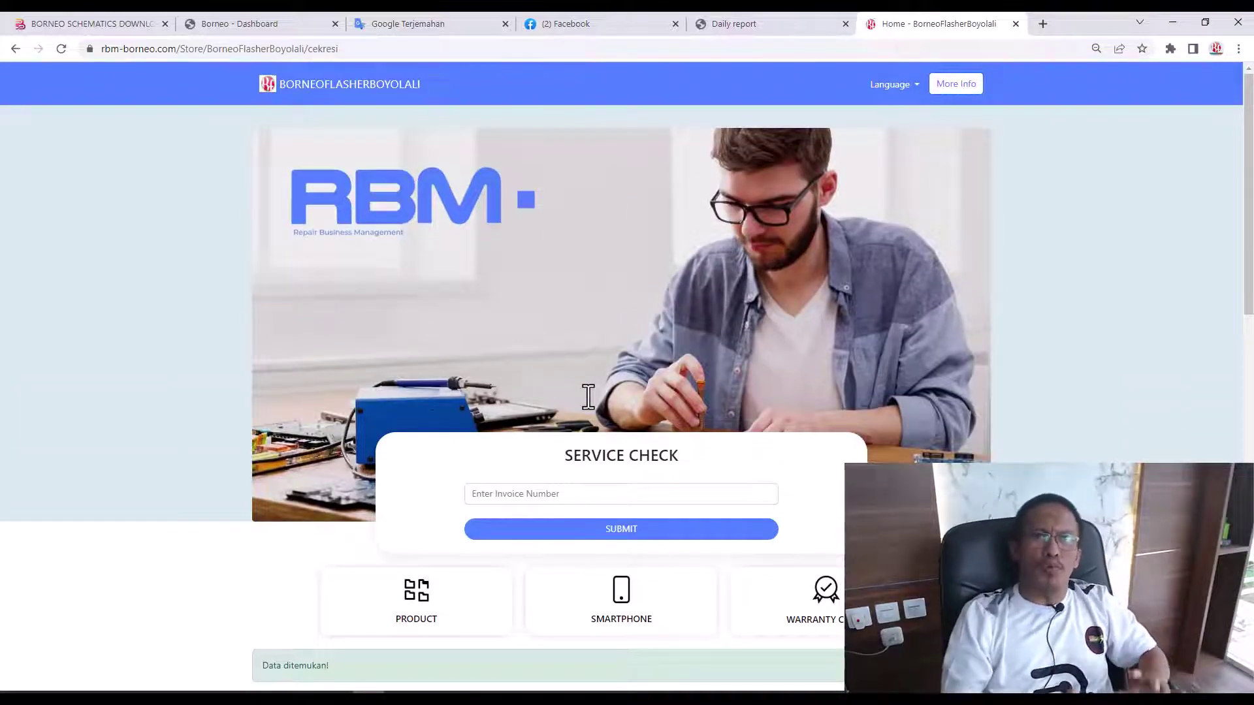
left_click(762, 23)
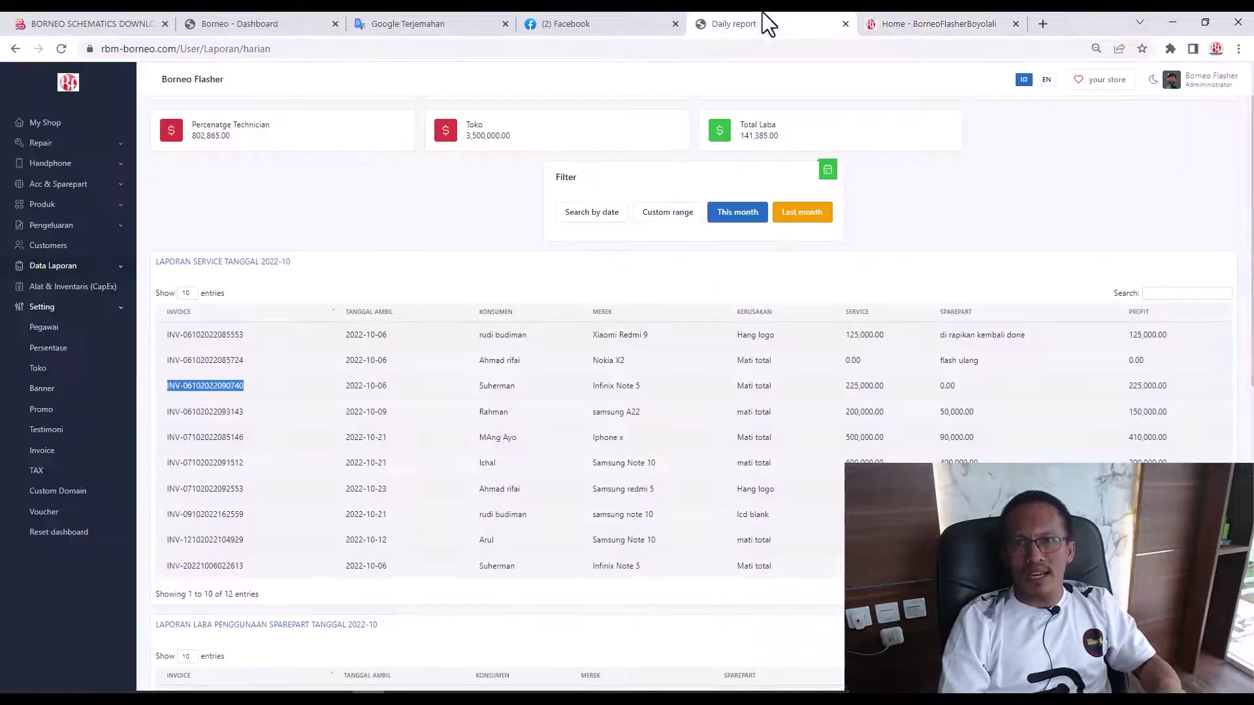
left_click(949, 23)
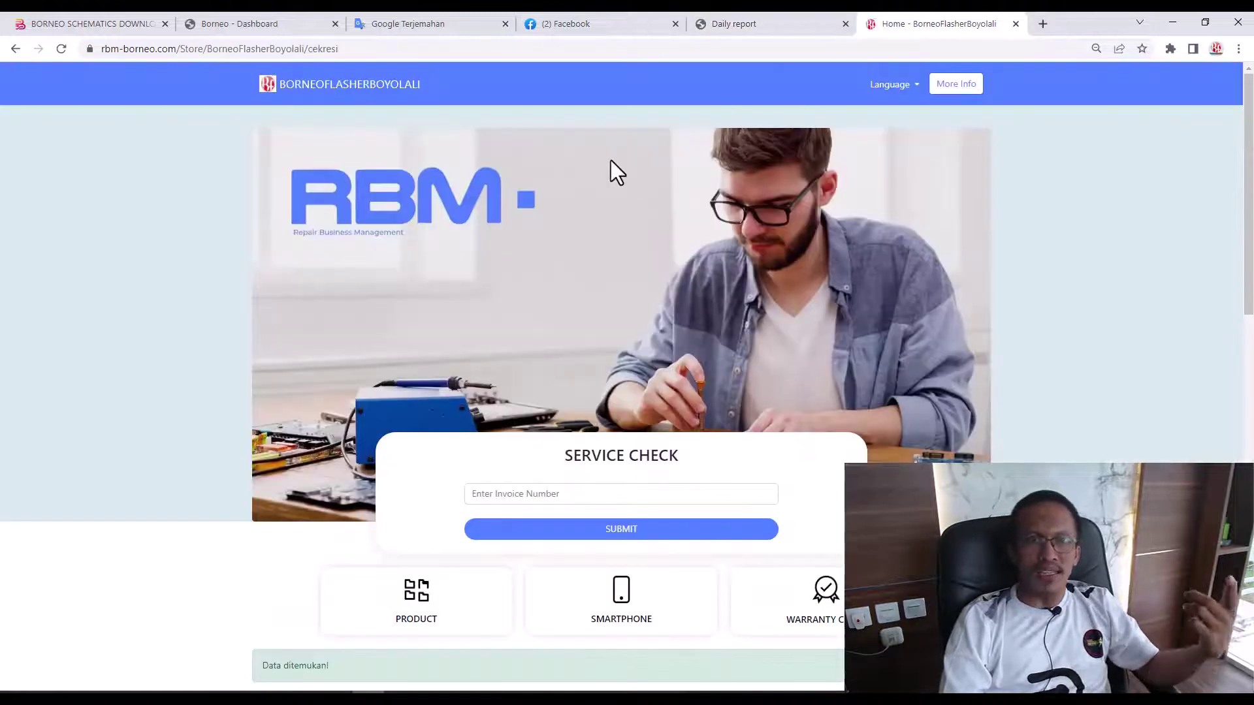
scroll(654, 279, "down", 3)
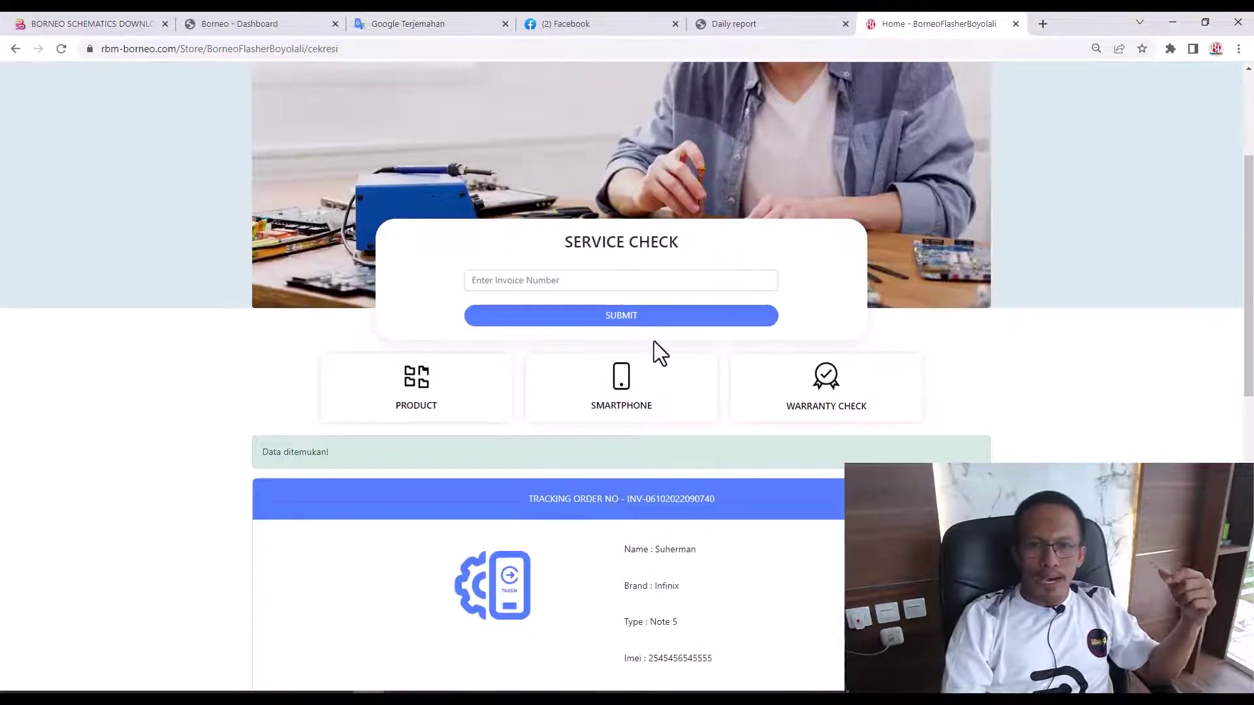
scroll(532, 284, "up", 3)
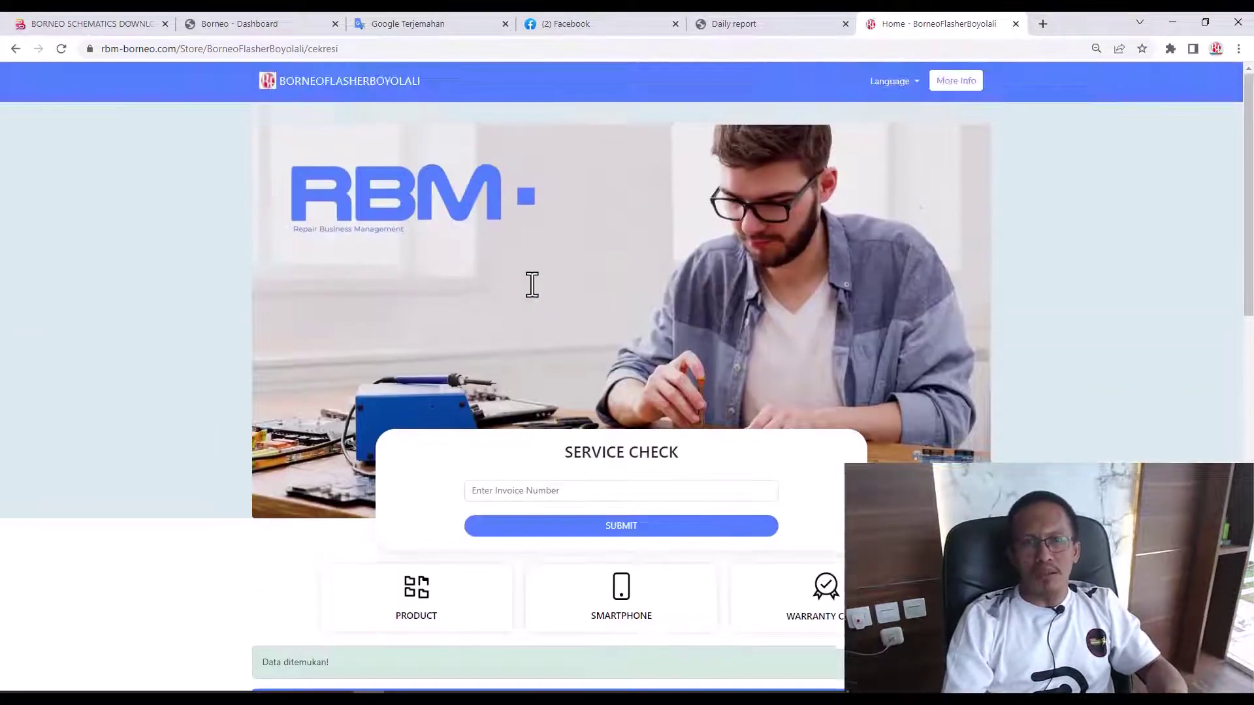
scroll(680, 522, "down", 2)
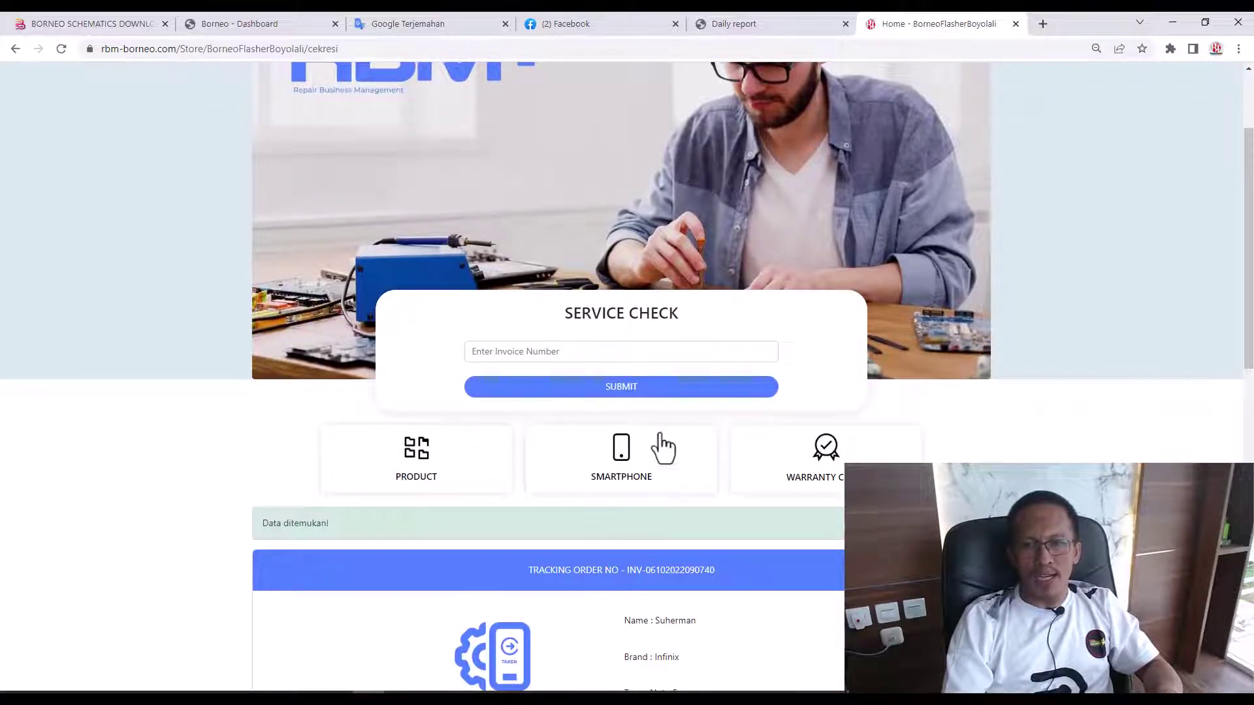
- Open the store's Smartphone page and examine the Samsung S10 listing and the promotional banner
left_click(614, 472)
scroll(610, 466, "down", 3)
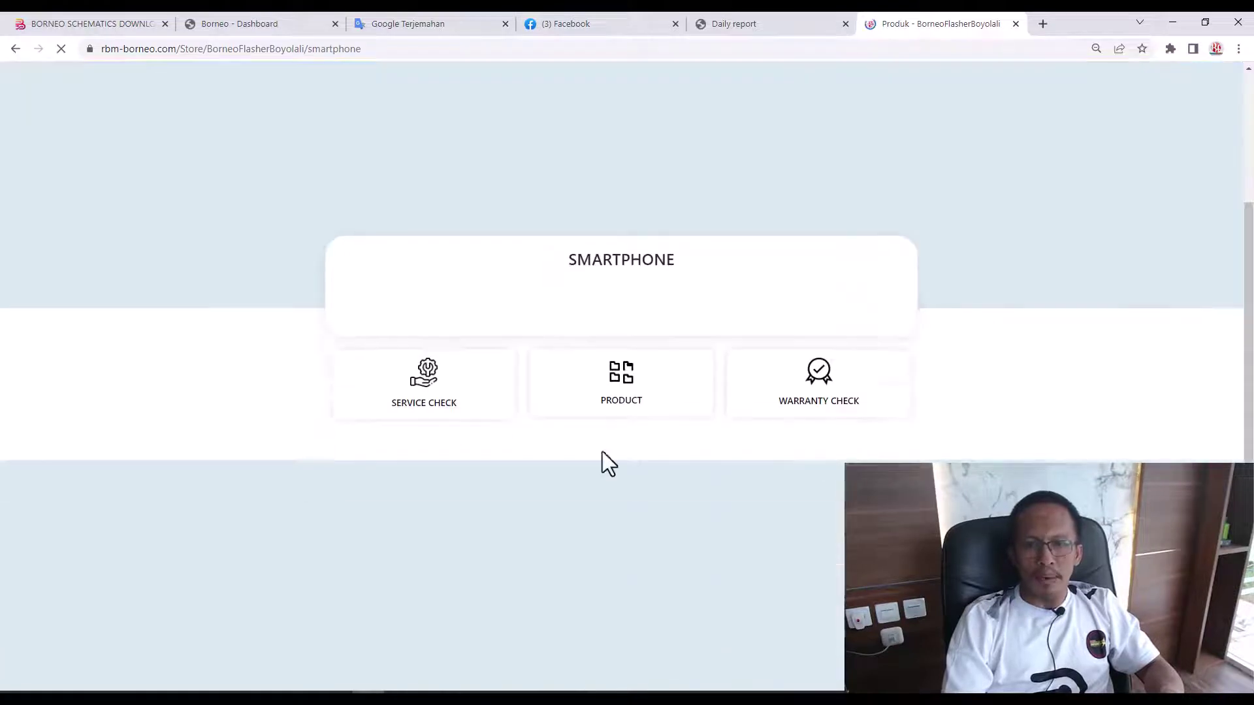
scroll(602, 452, "down", 2)
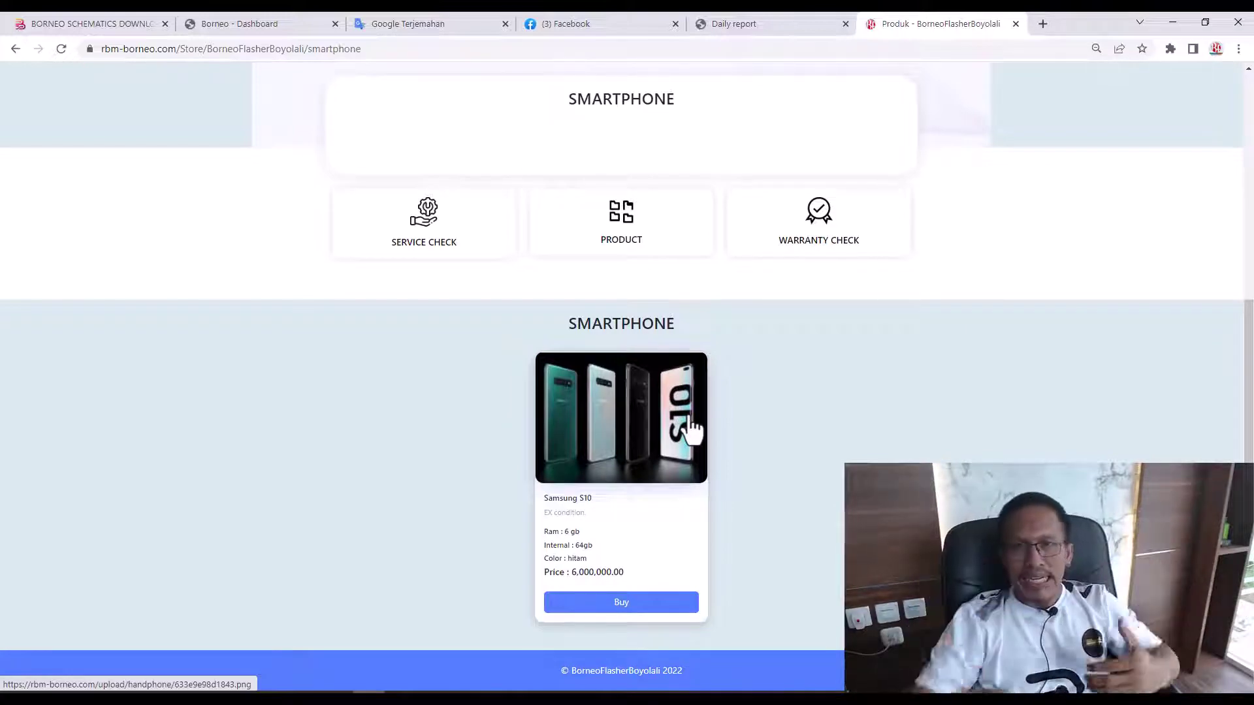
scroll(756, 428, "up", 3)
scroll(756, 417, "up", 2)
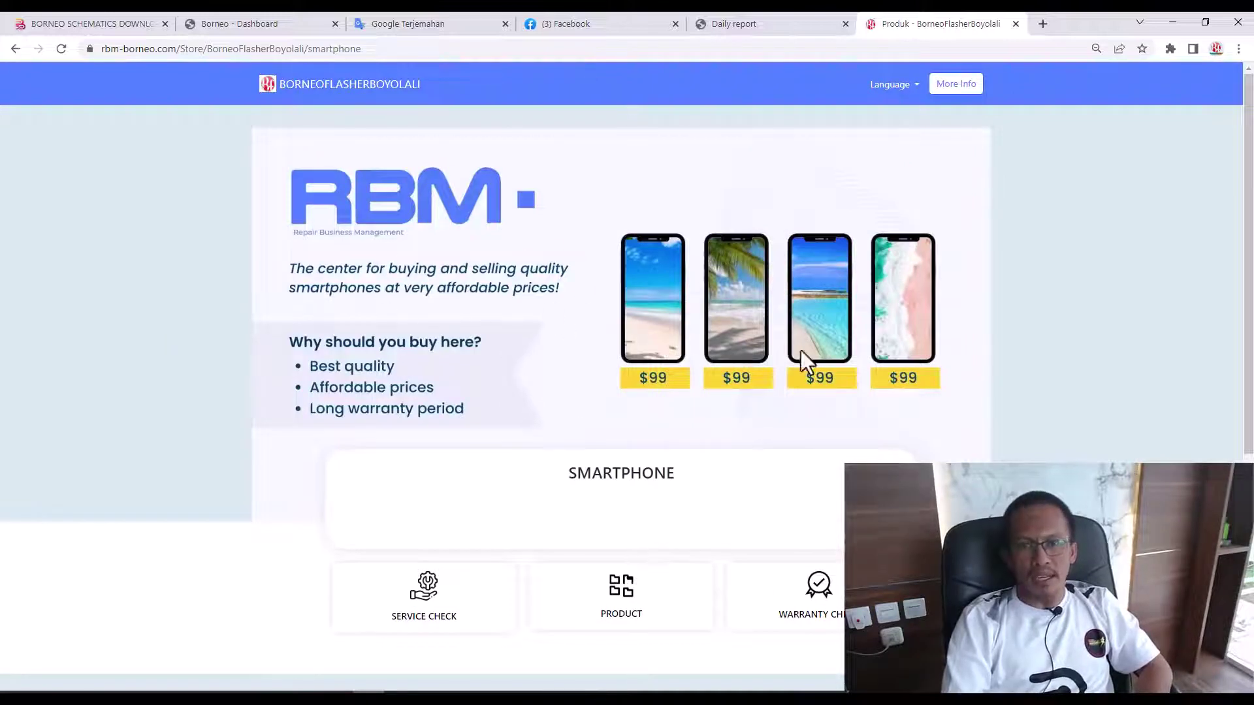
left_click(14, 49)
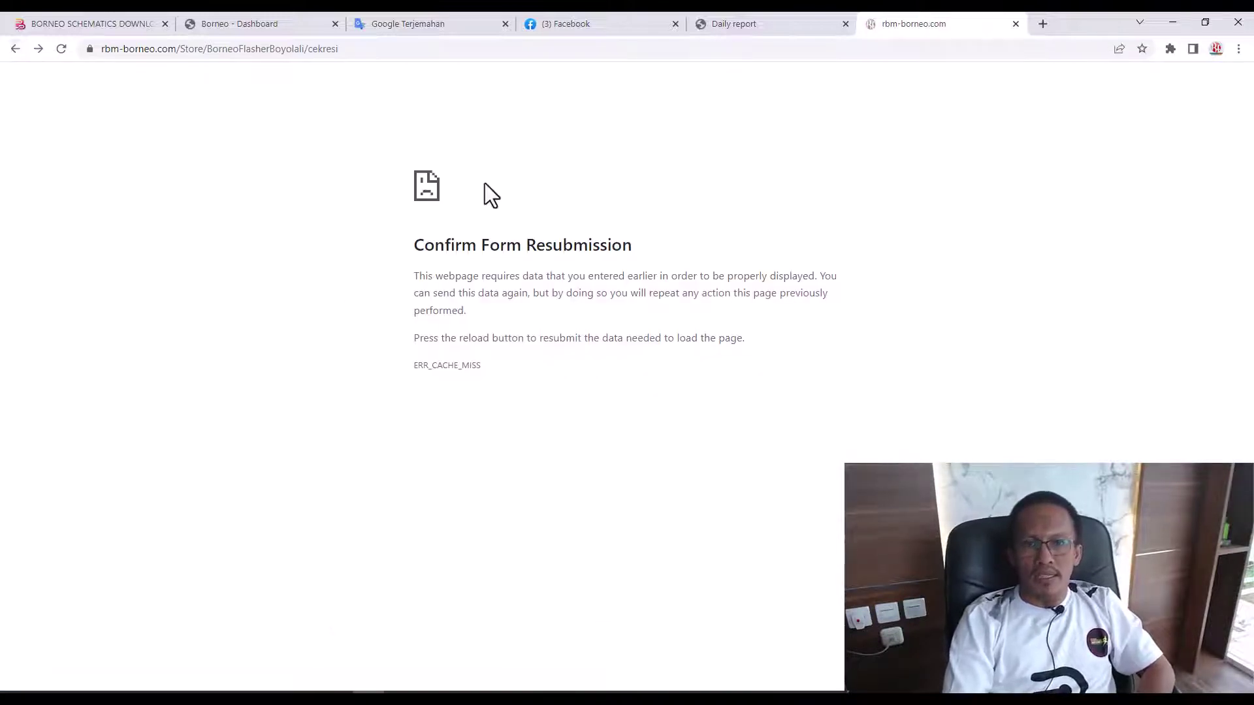
left_click(38, 48)
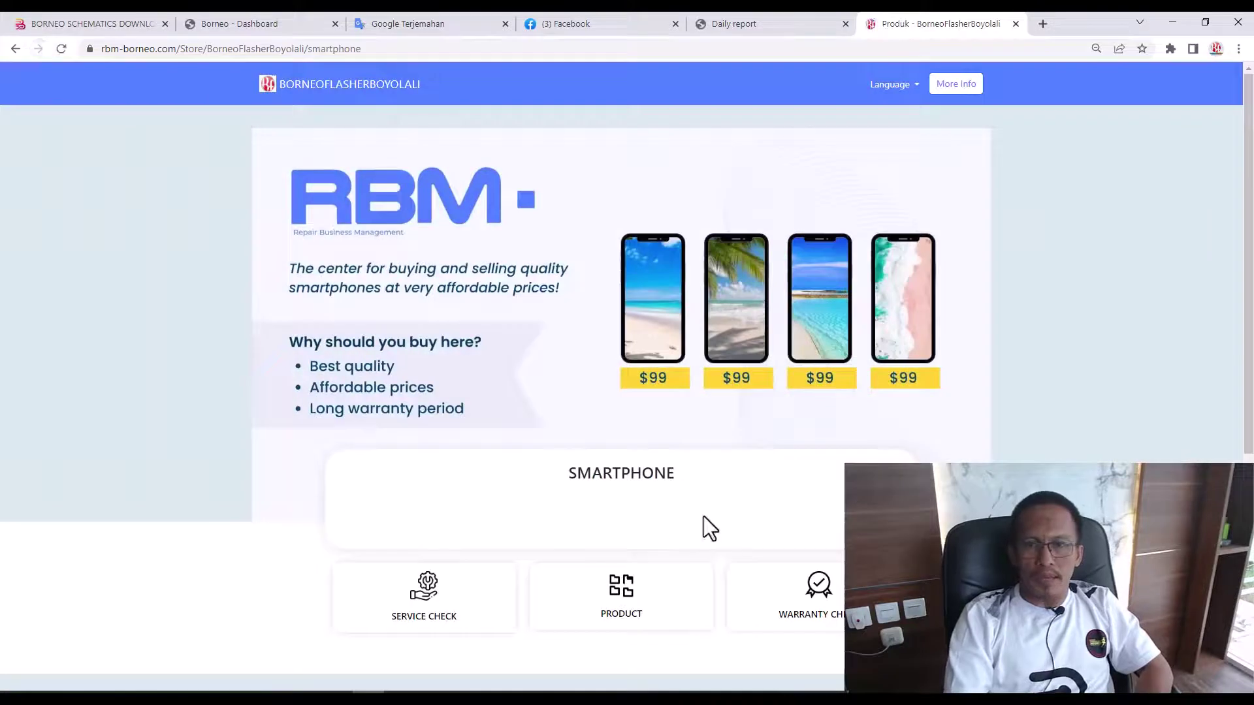
- Open the public store's Product page and look over its product categories
scroll(420, 629, "down", 3)
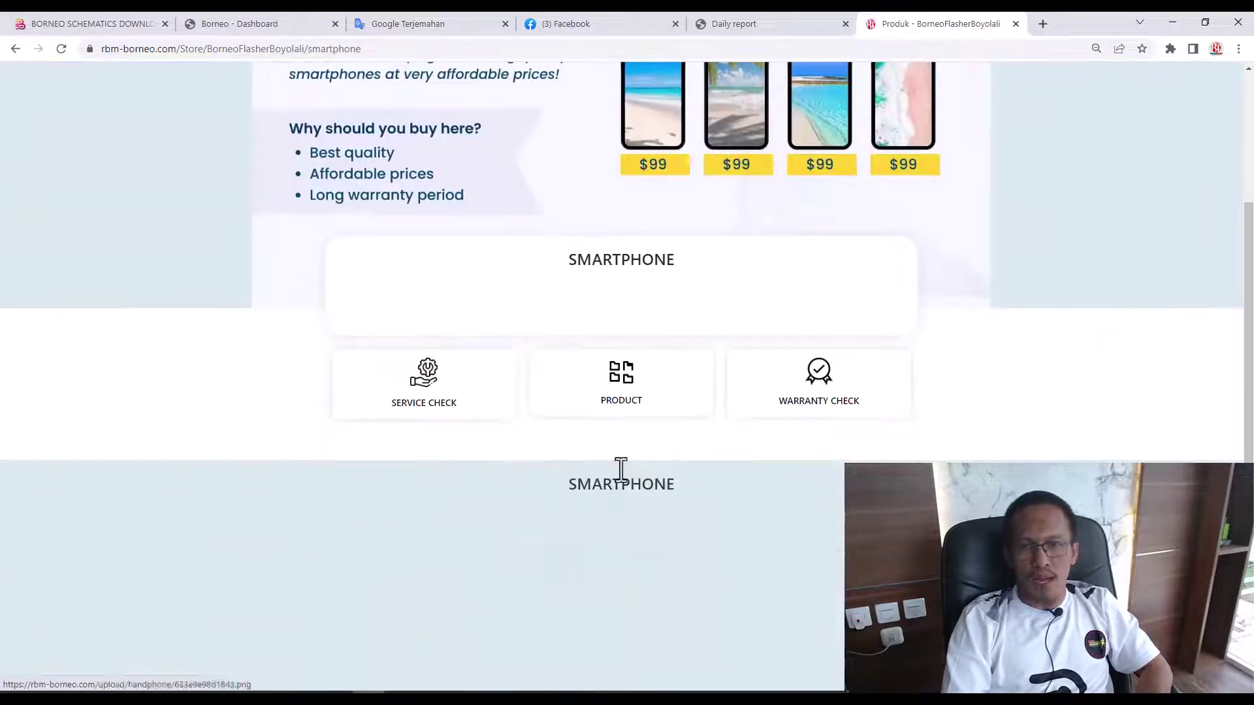
left_click(628, 386)
scroll(712, 455, "down", 4)
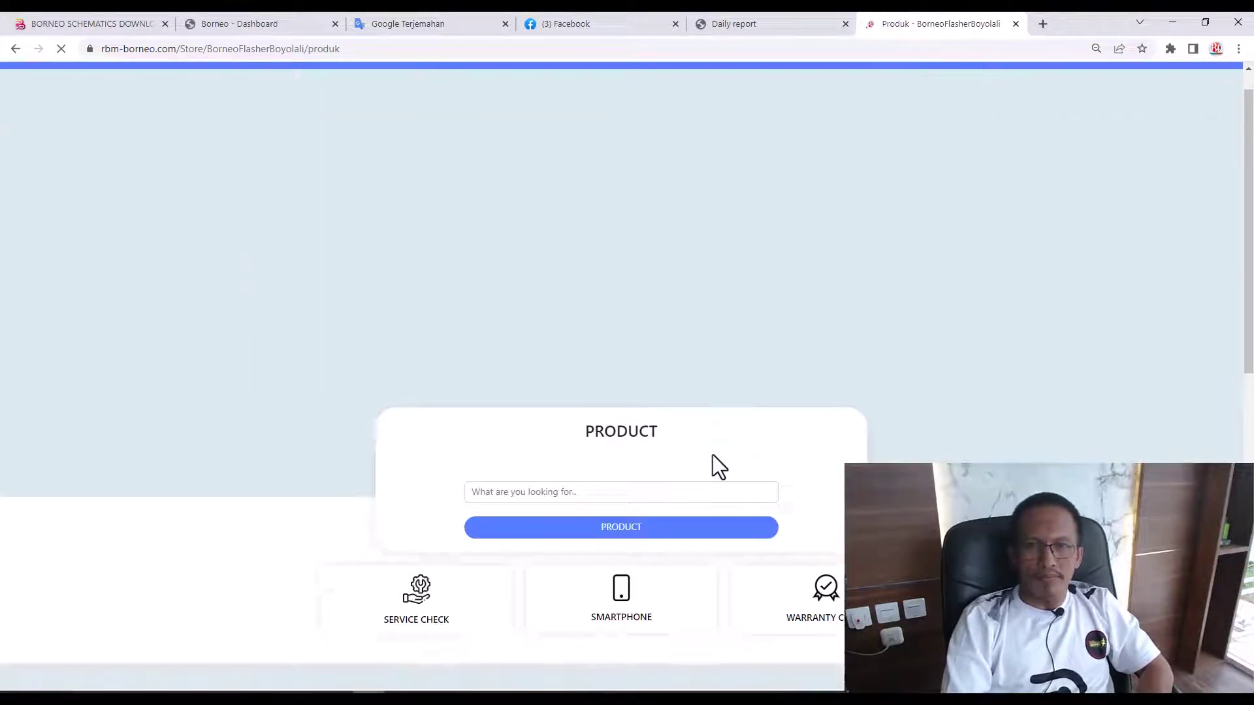
scroll(711, 455, "down", 3)
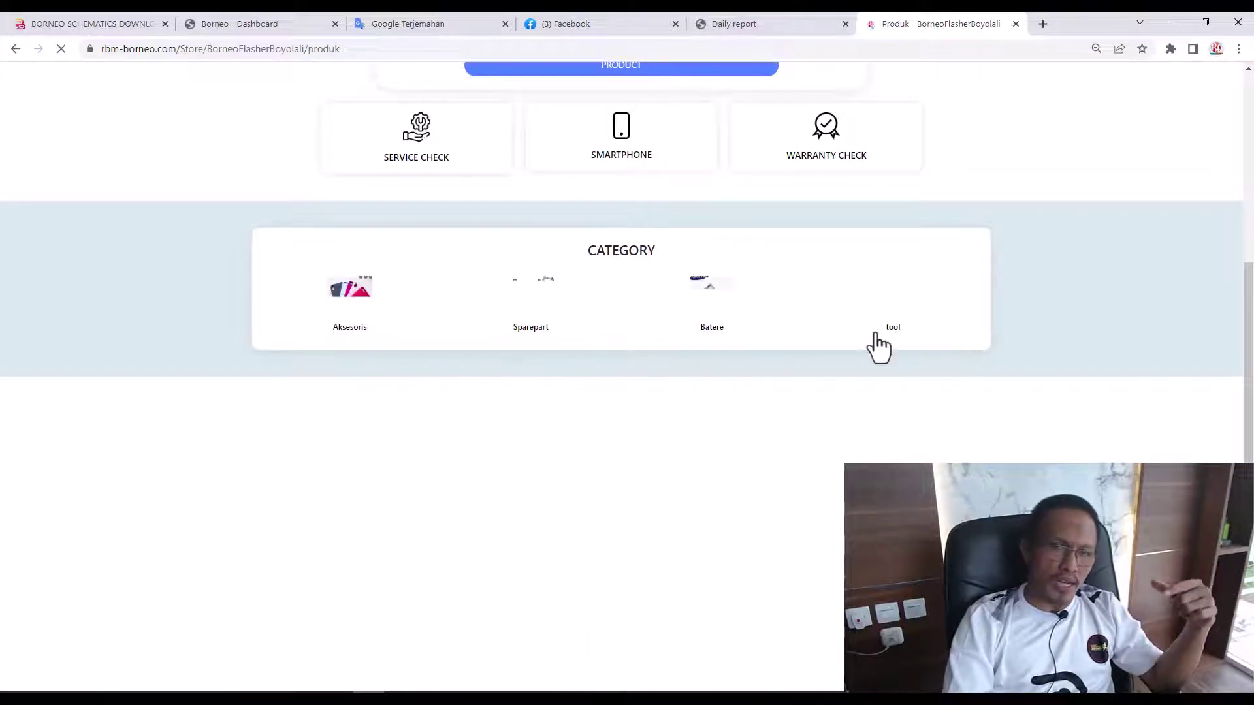
- Open the Sparepart category and examine its product search area and listing
left_click(530, 339)
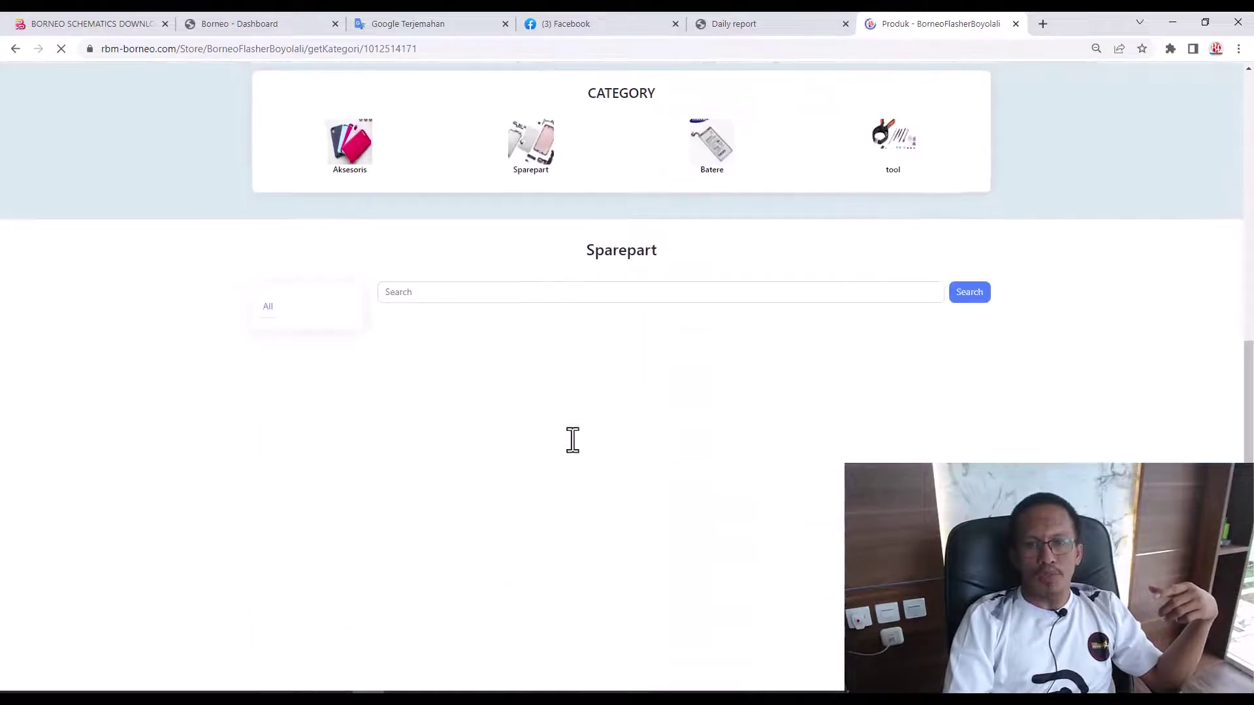
scroll(572, 439, "down", 1)
scroll(690, 512, "up", 2)
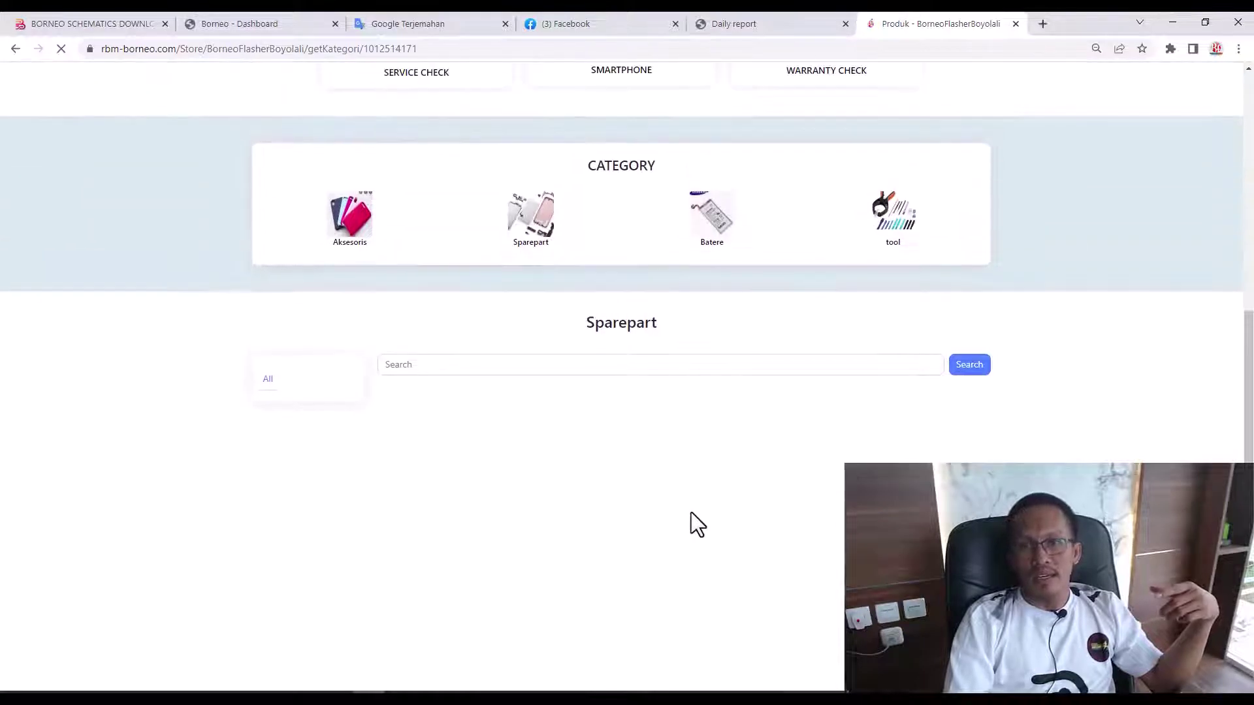
scroll(696, 506, "down", 4)
scroll(717, 355, "up", 5)
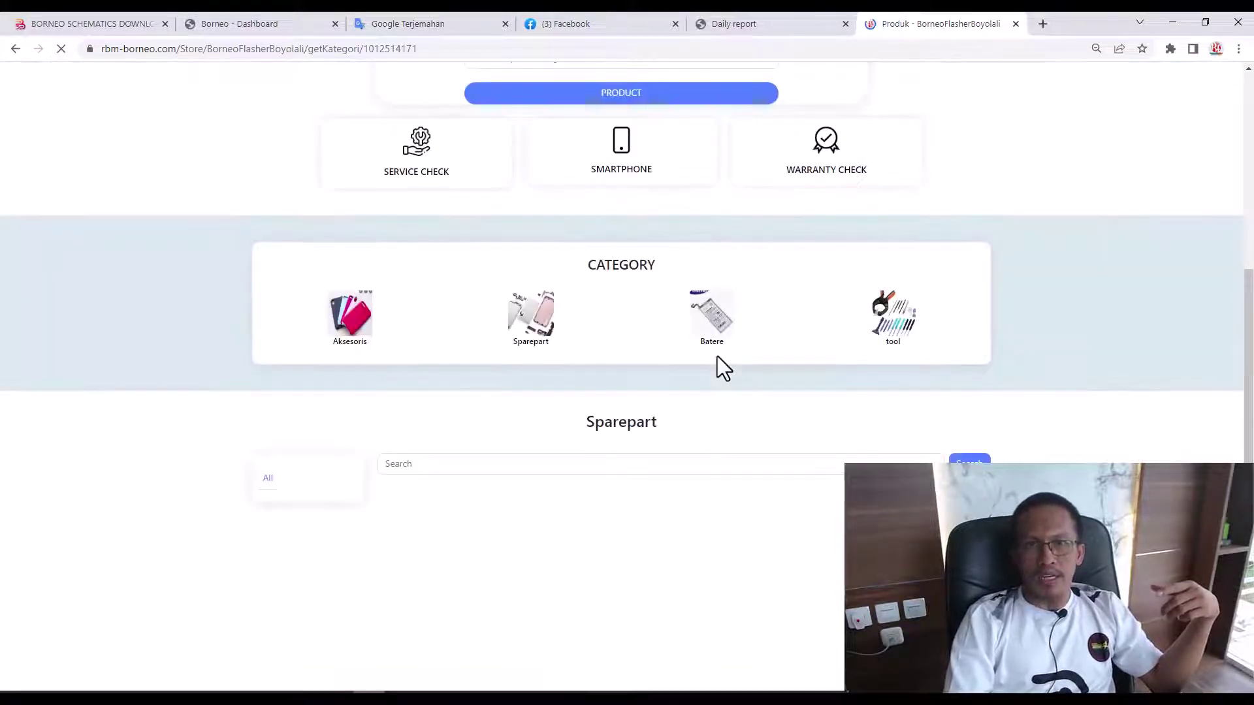
scroll(705, 391, "down", 1)
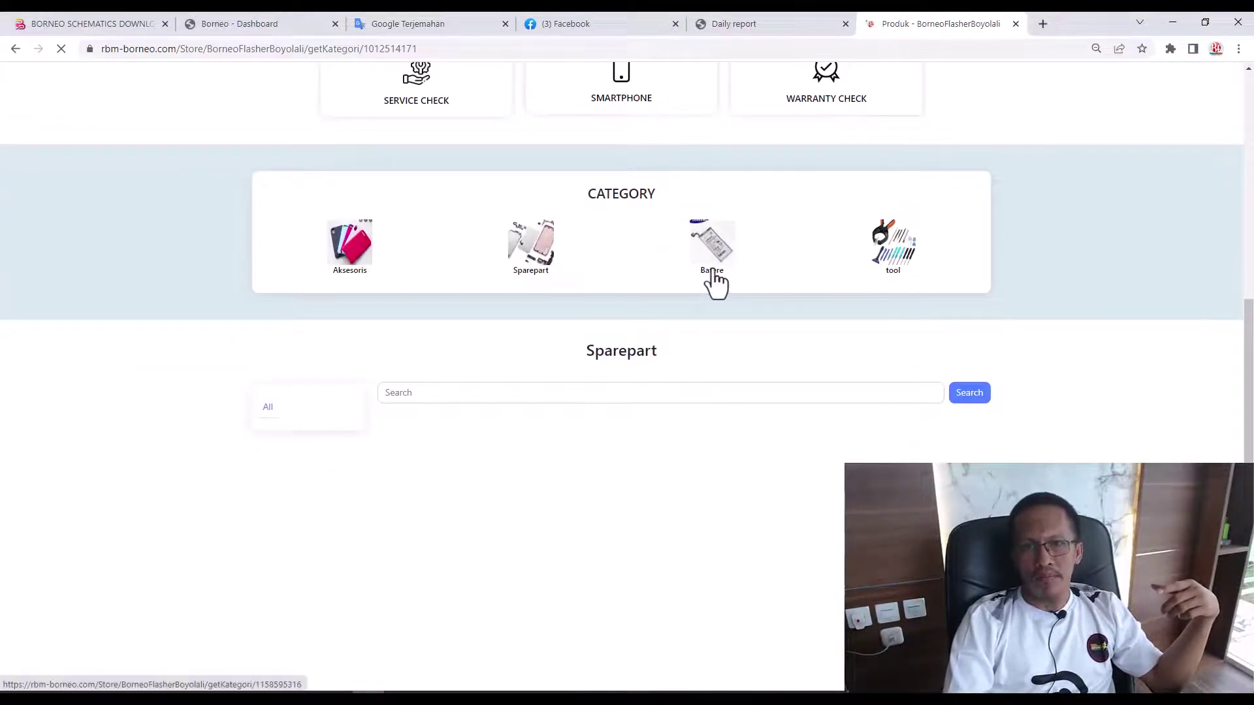
scroll(457, 392, "down", 2)
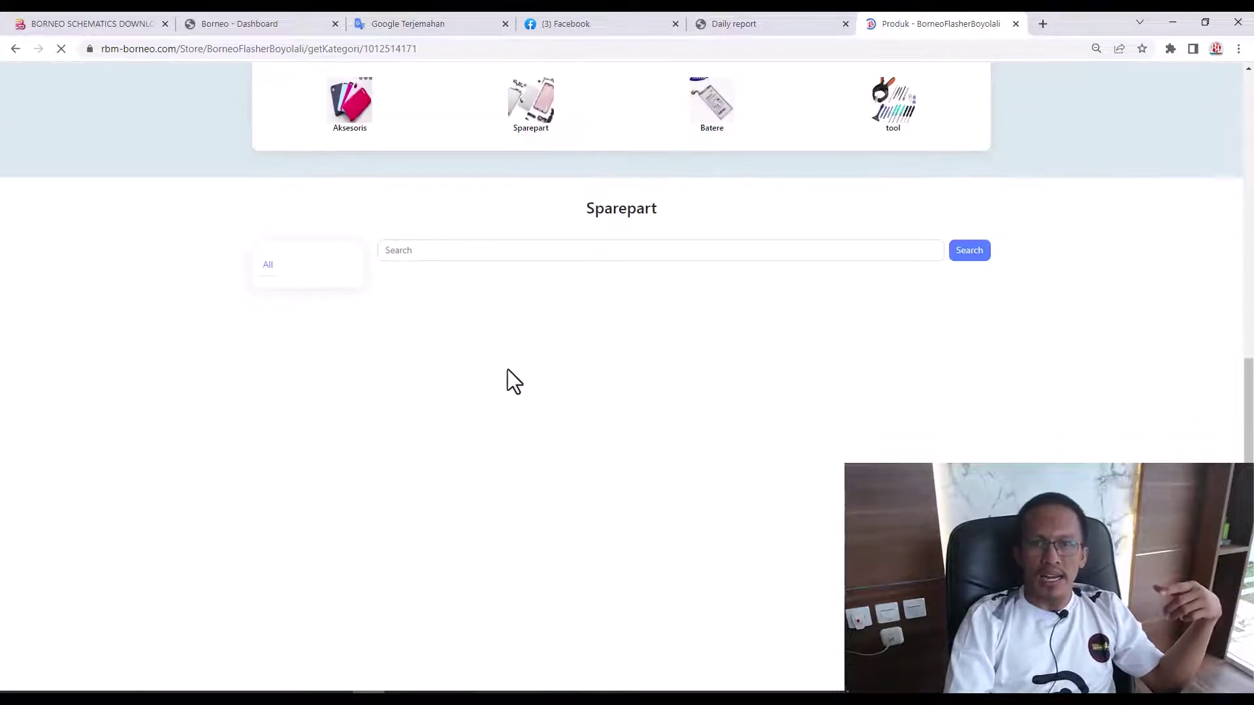